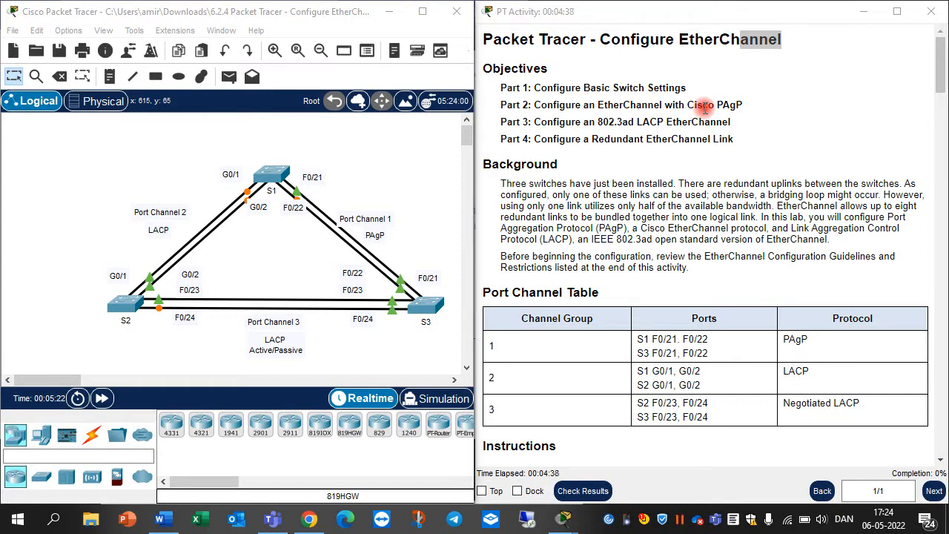
Open the command line of switch S1, enter global configuration mode and set the hostname to S1.
scroll(697, 143, down, 3)
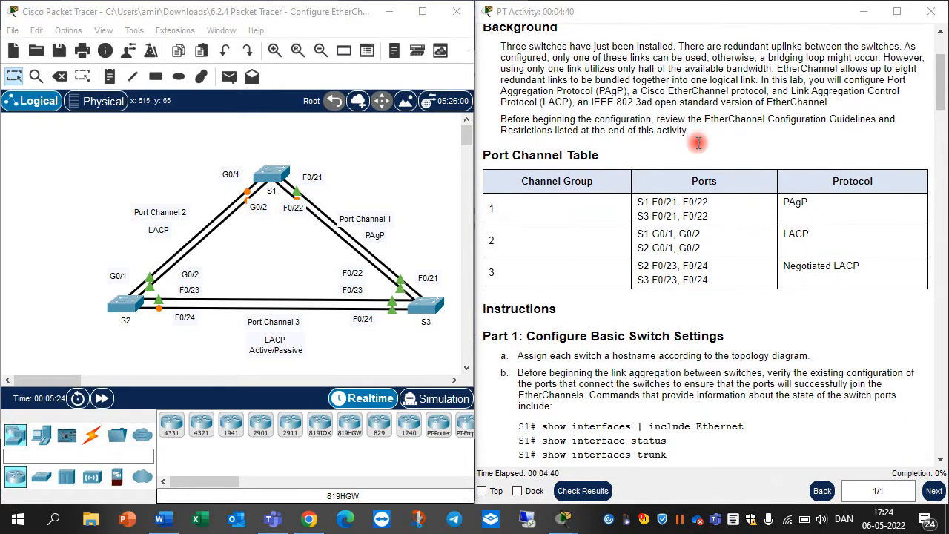
scroll(698, 143, down, 4)
scroll(697, 143, down, 1)
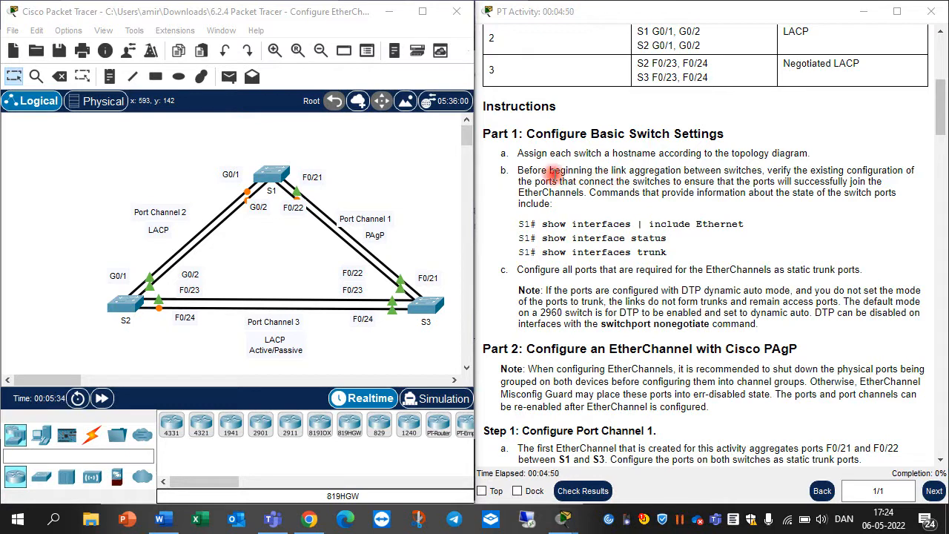
click(271, 173)
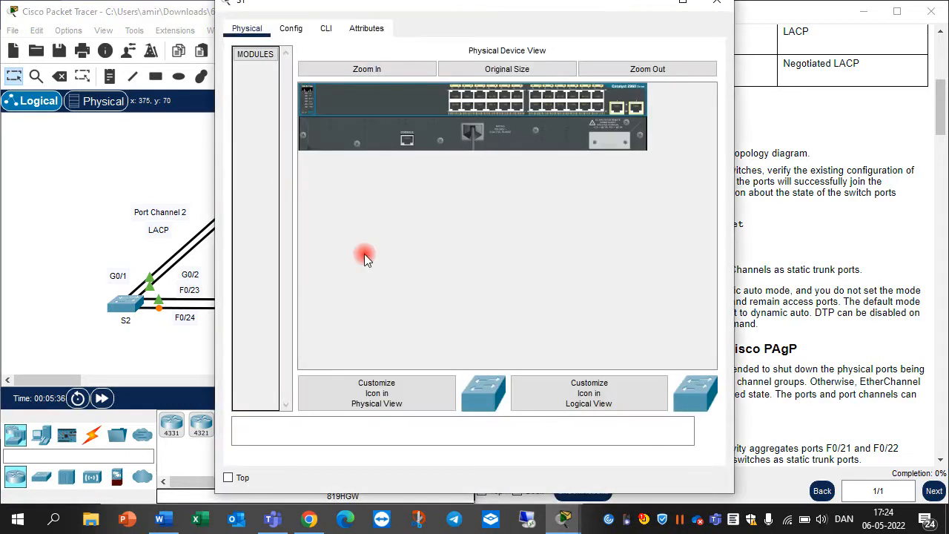
click(331, 28)
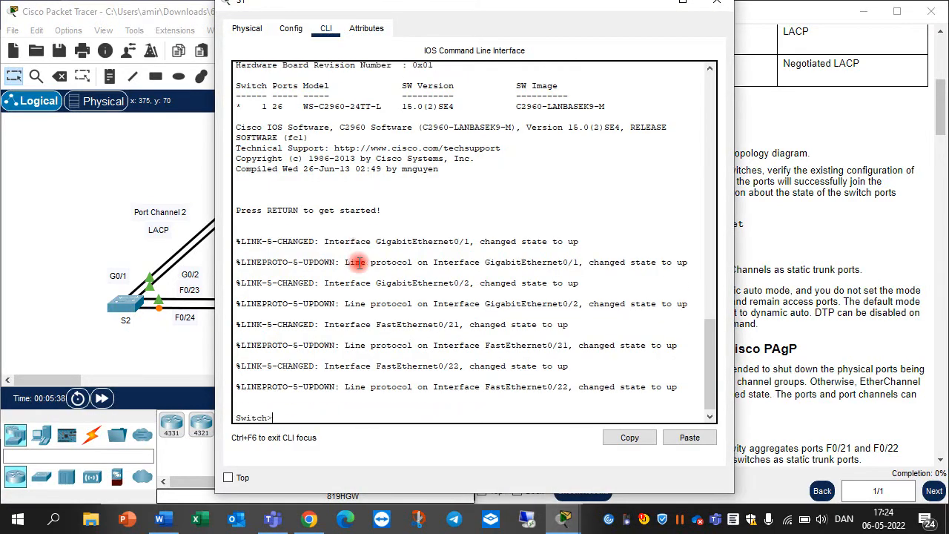
text(en)
key(Return)
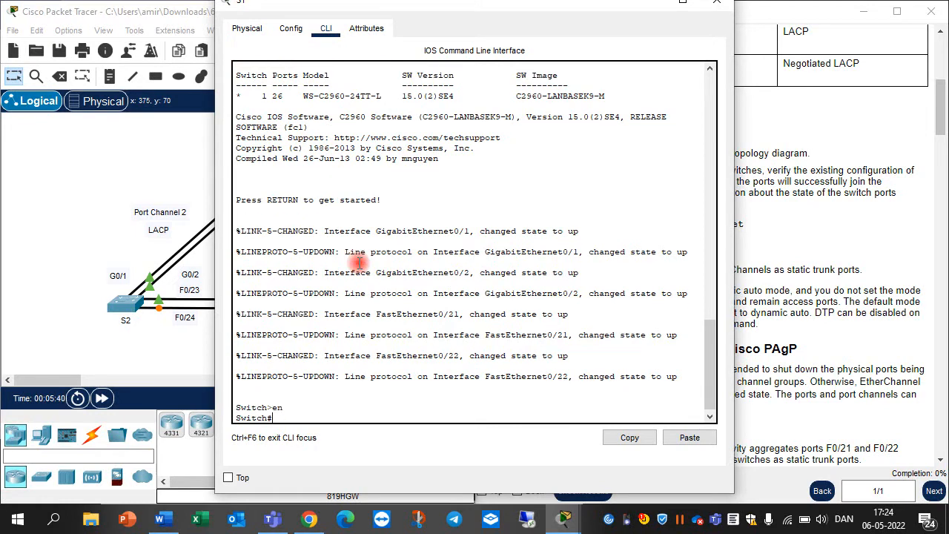
text(conf t)
key(Return)
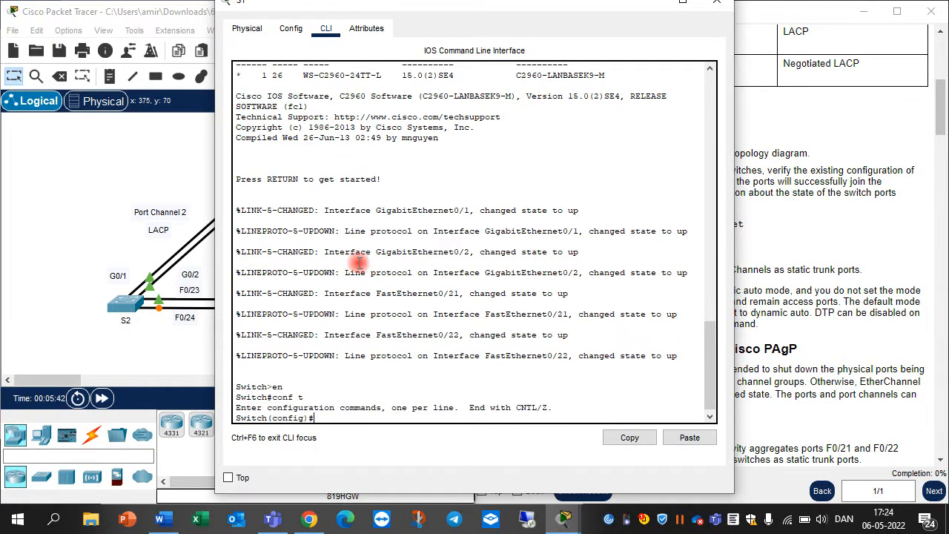
text(hostname S1)
key(Return)
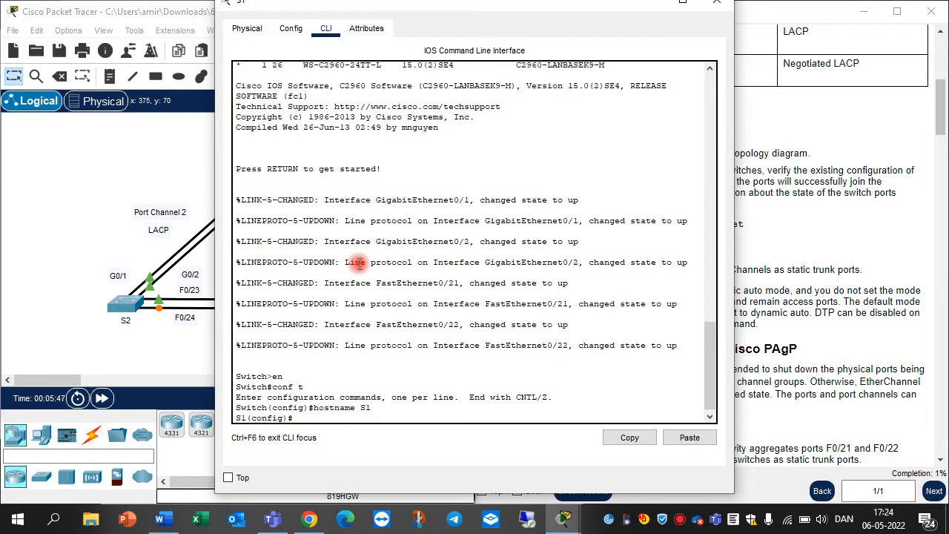
Open the command line of switch S2, enter global configuration mode and set the hostname to S2.
click(130, 324)
click(326, 30)
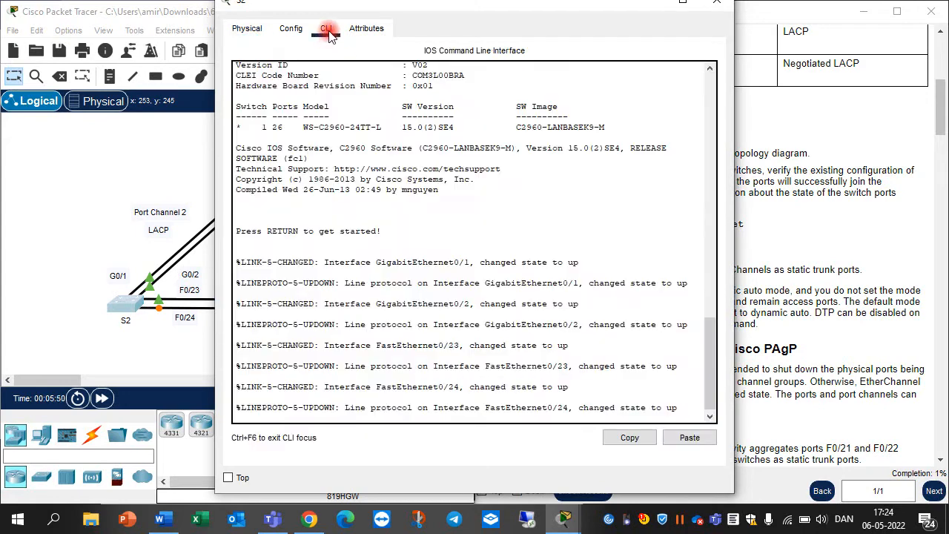
key(Return)
text(en)
key(Return)
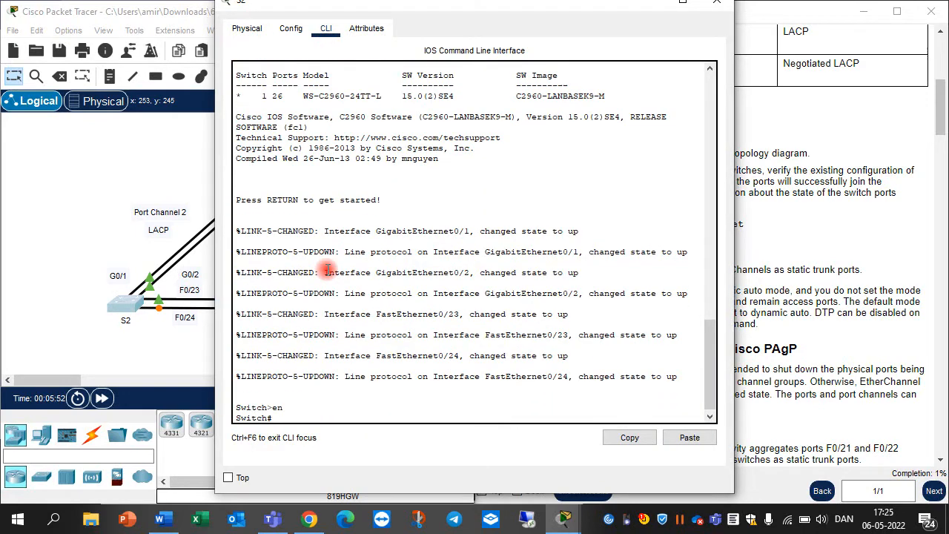
text(conf t)
key(Return)
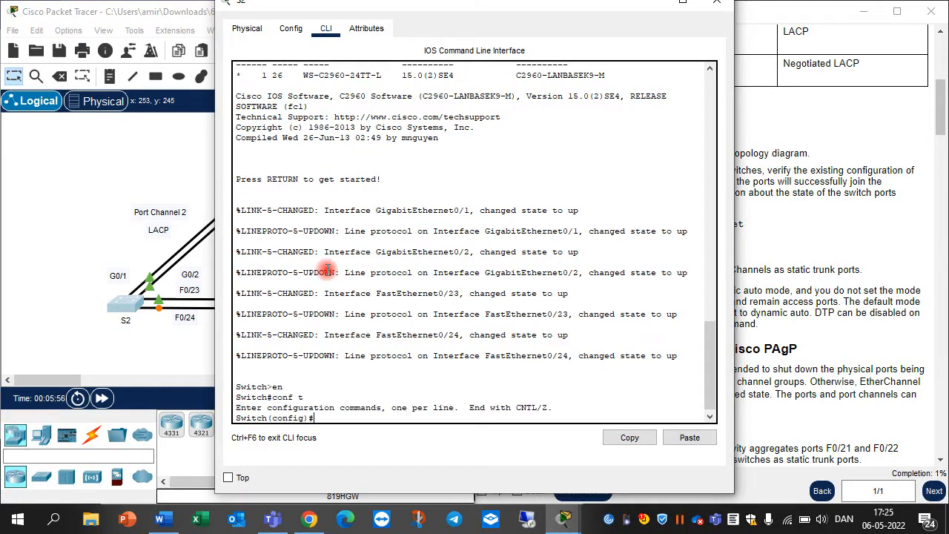
text(hos)
key(Tab)
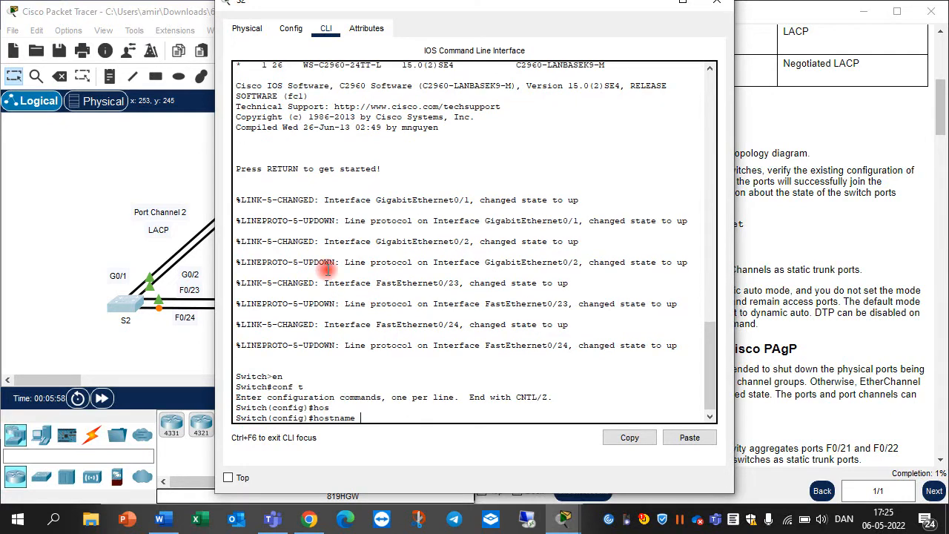
text(S2)
Open the command line of switch S3, enter global configuration mode and set the hostname to S3.
click(77, 296)
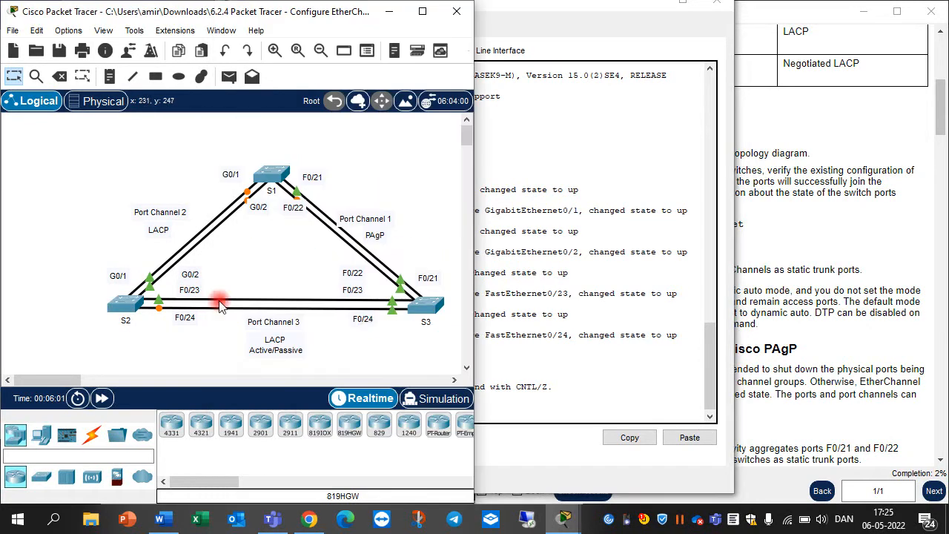
click(445, 312)
click(325, 28)
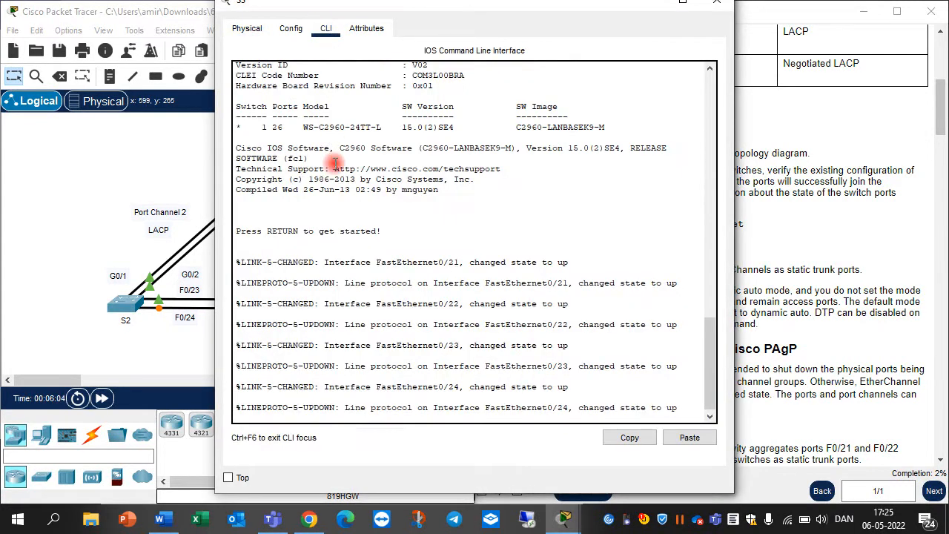
text(en)
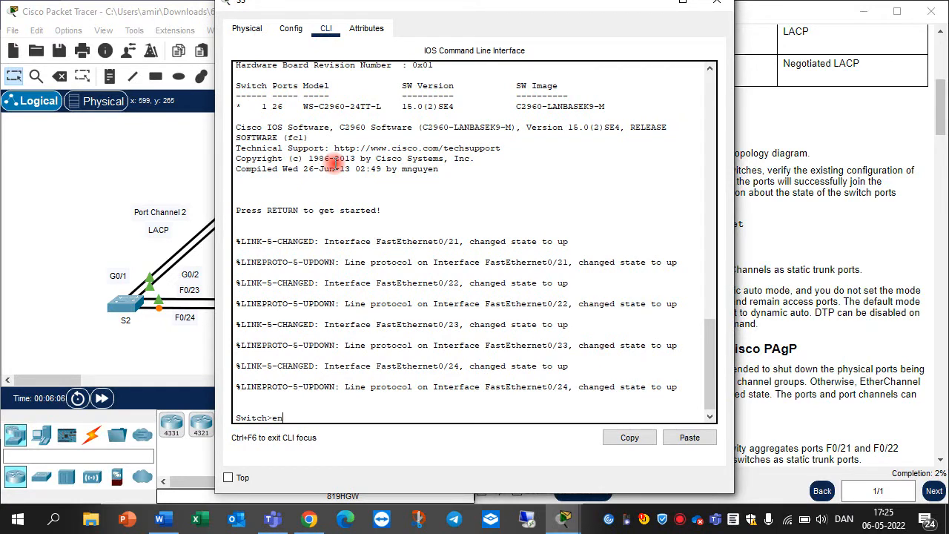
key(Return)
text(ch#c)
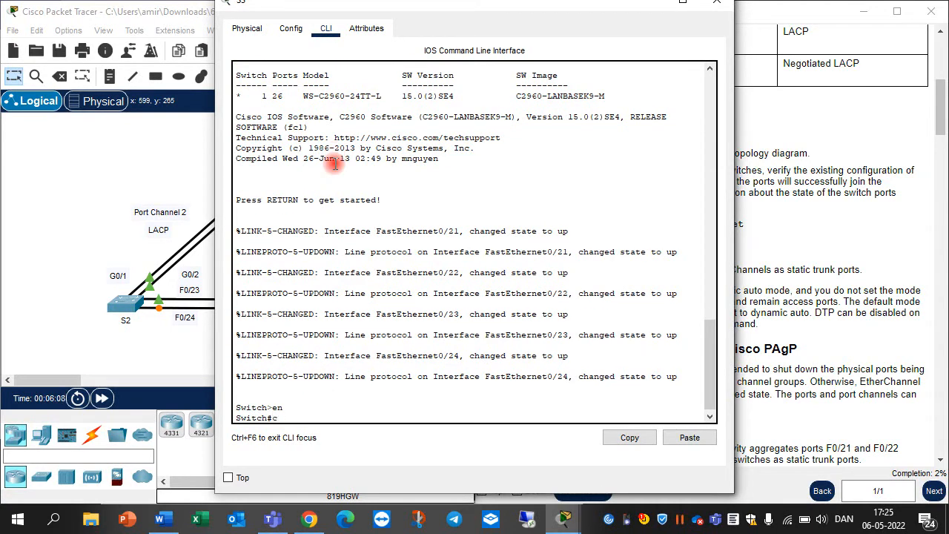
text(onf t)
key(Return)
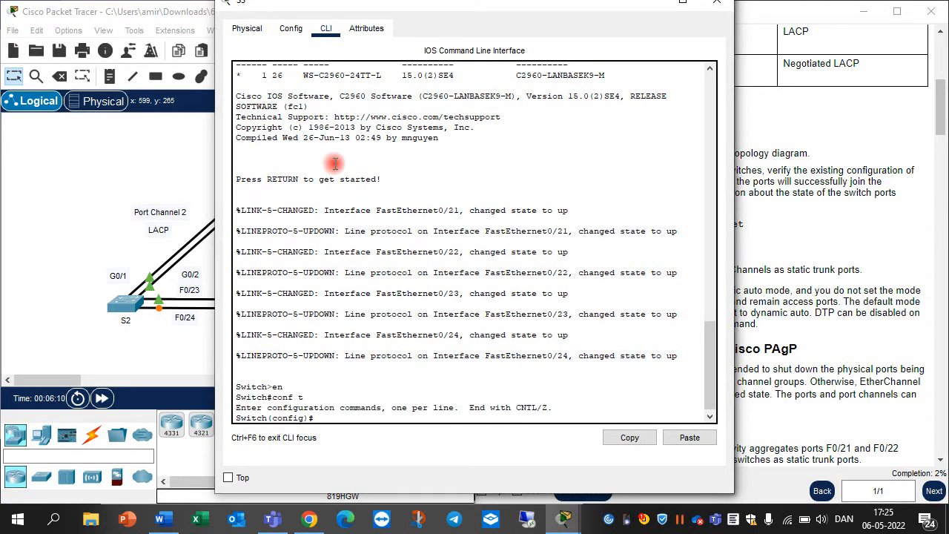
text(hos)
key(Tab)
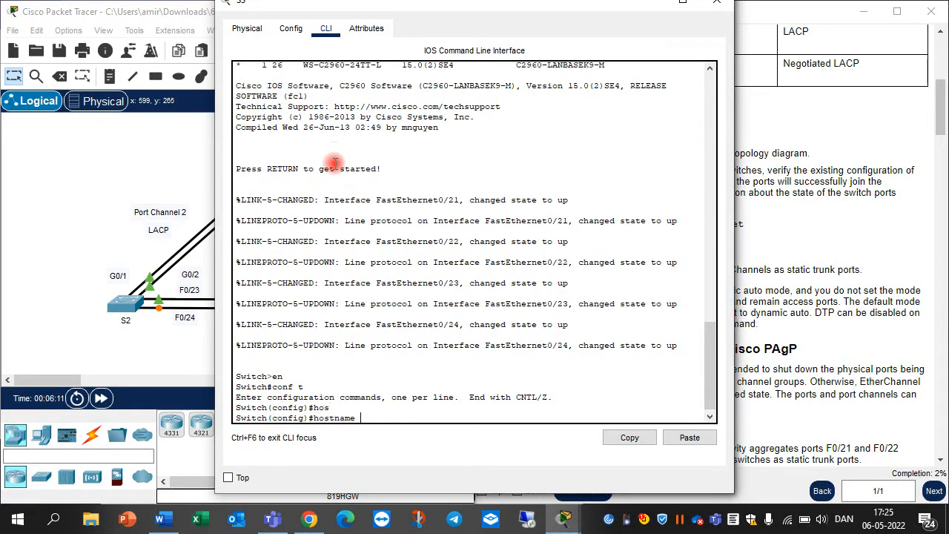
text(S3)
key(Return)
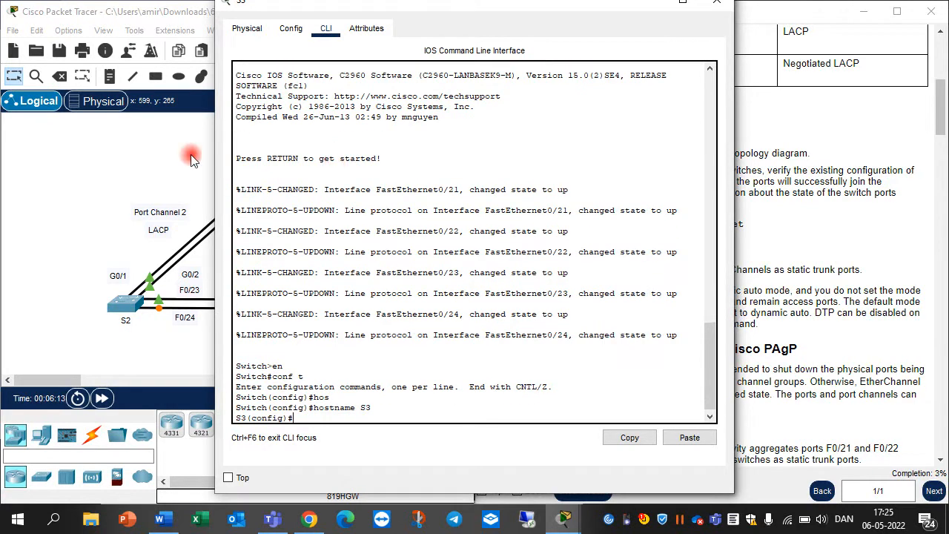
Close the S3 device window to get back to the activity instructions.
click(153, 234)
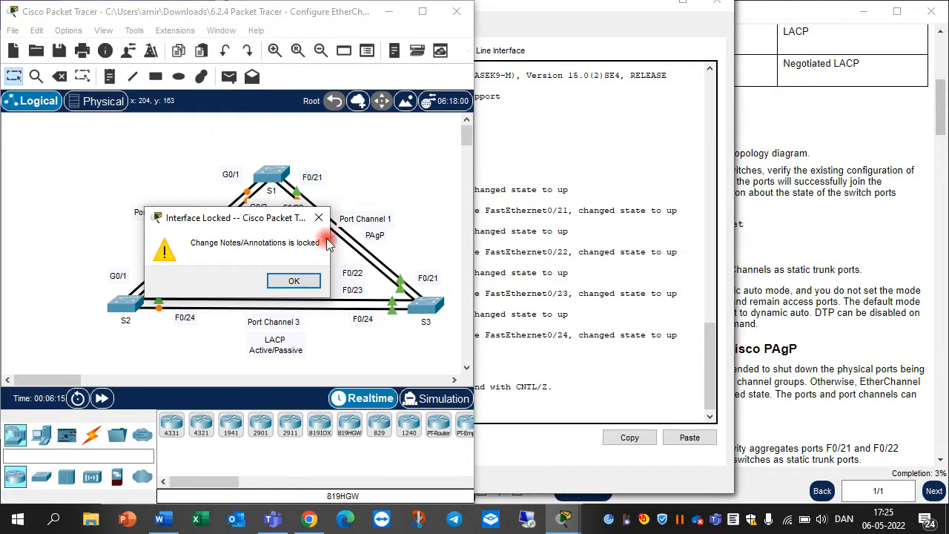
click(319, 218)
click(717, 10)
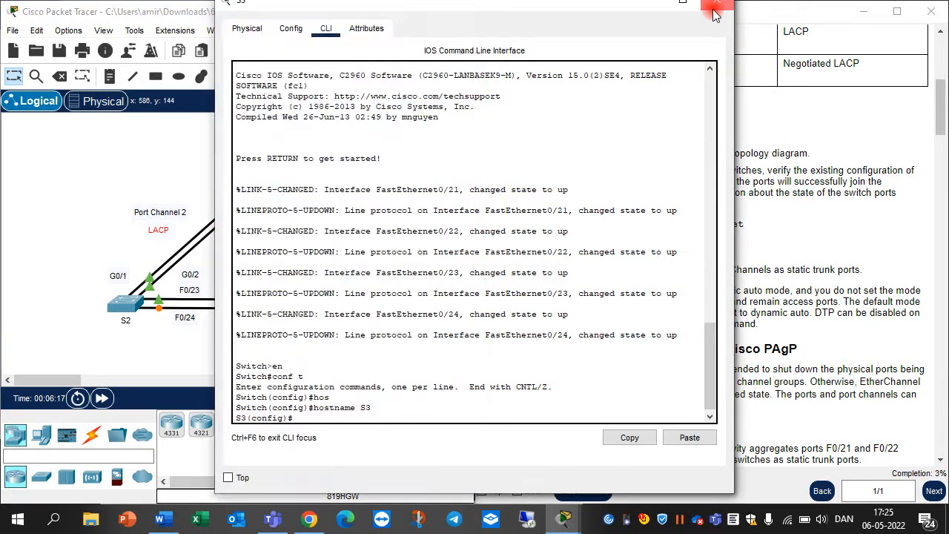
Copy the command "show interfaces | include Ethernet" from Part 1 of the activity instructions.
click(764, 178)
scroll(645, 308, down, 1)
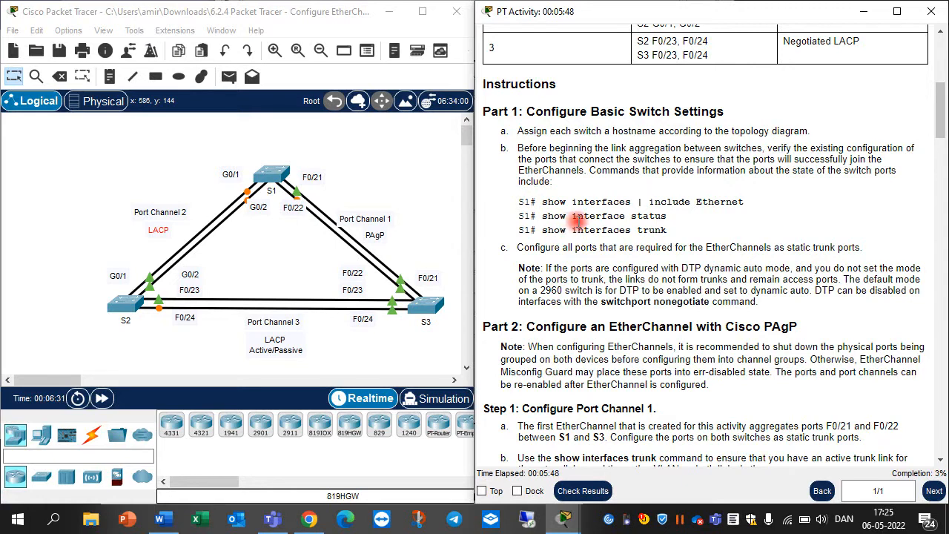
drag(542, 201, 734, 202)
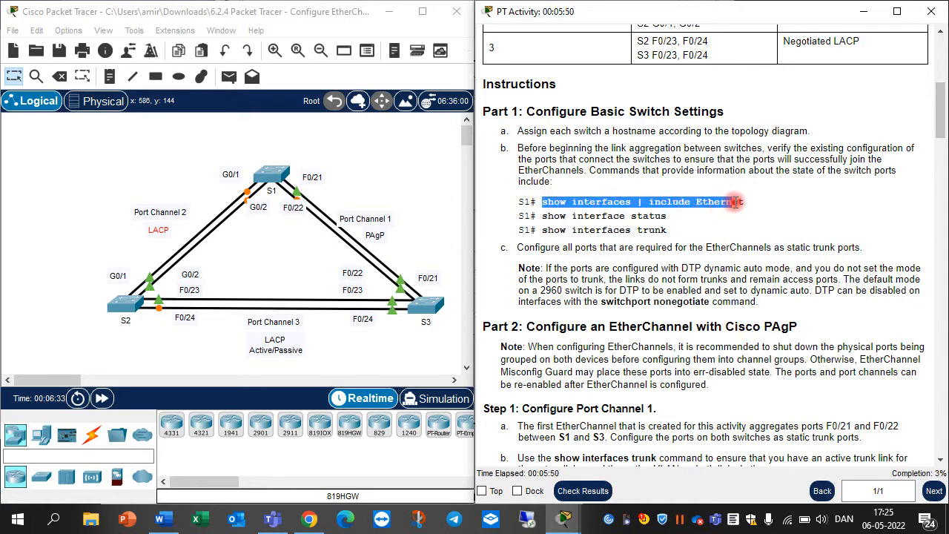
right_click(752, 214)
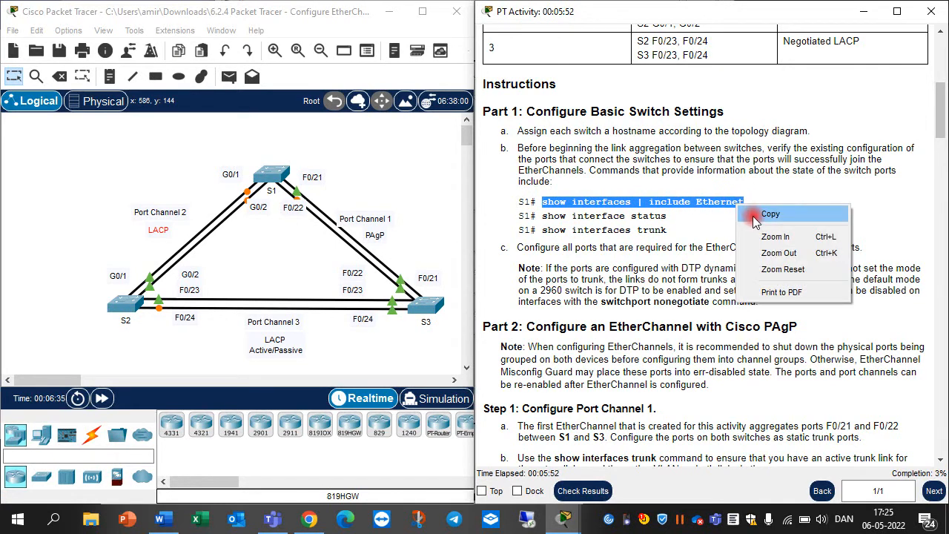
click(769, 215)
Reopen the S1 command line and leave configuration mode for privileged EXEC mode with end.
click(269, 178)
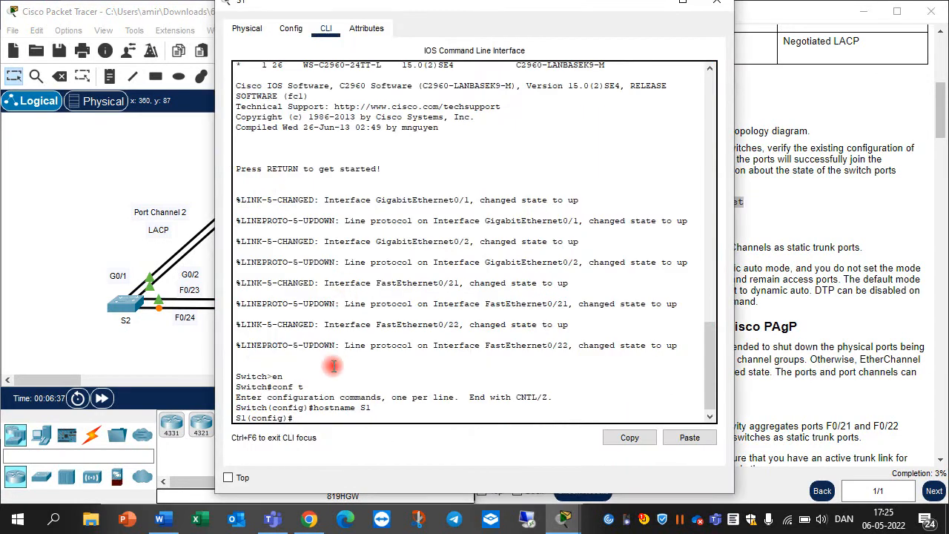
key(Return)
text(en)
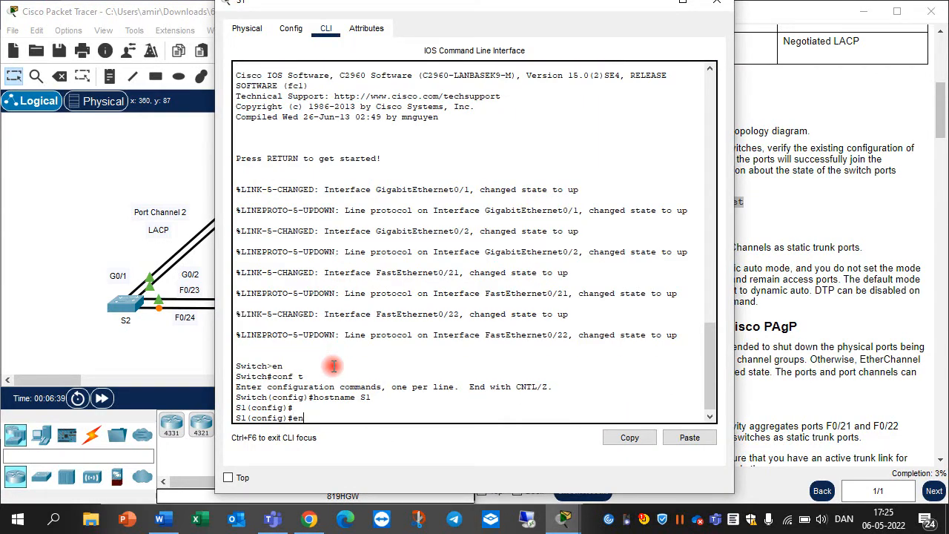
text(d)
key(Return)
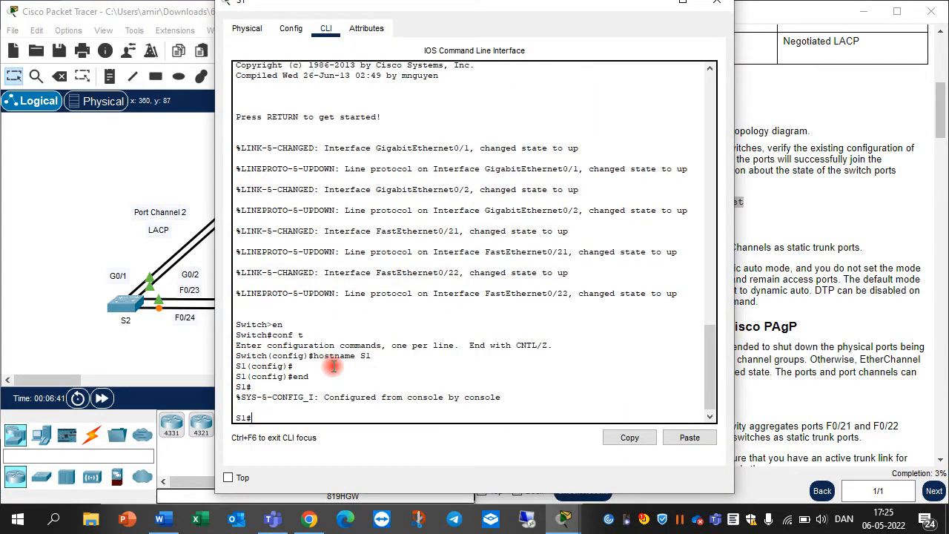
Run the copied "show interfaces | include Ethernet" command on S1 and examine the link state of its FastEthernet and GigabitEthernet ports.
right_click(304, 403)
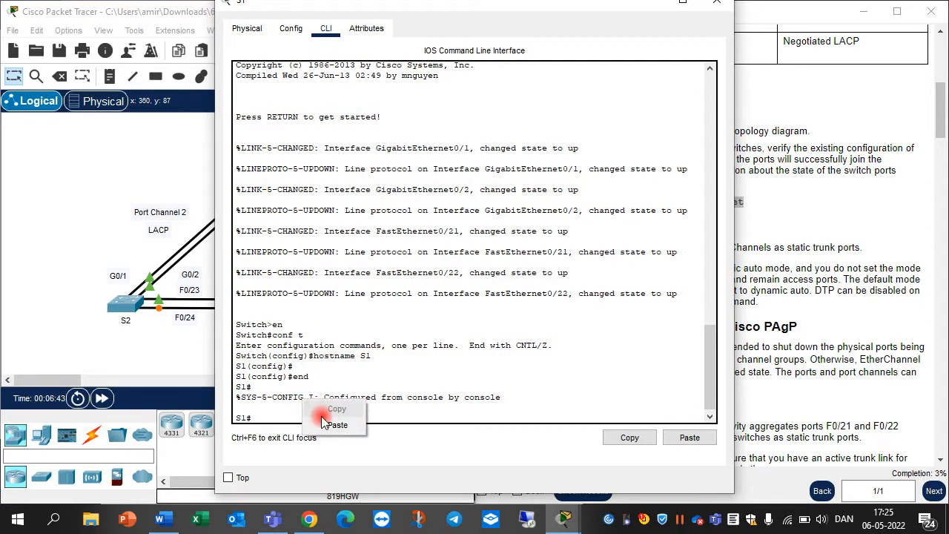
click(334, 425)
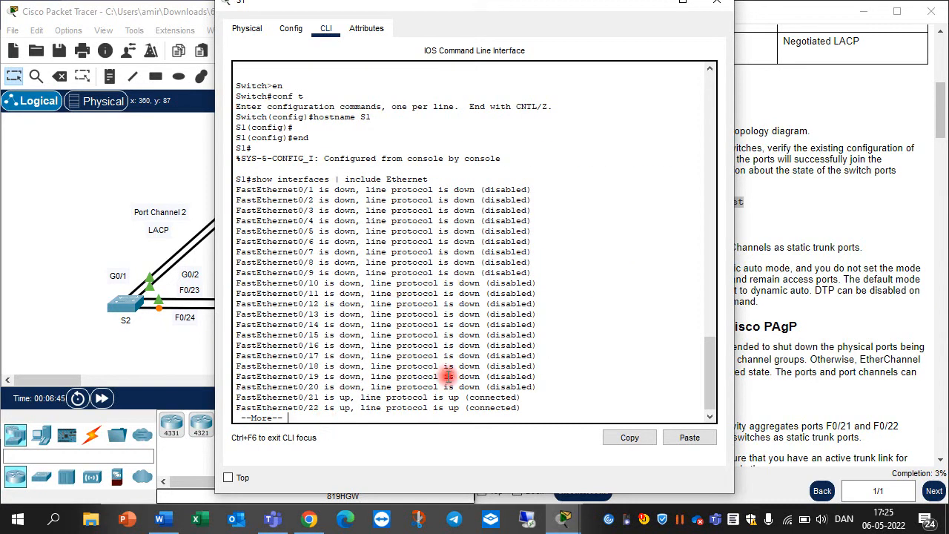
key(space)
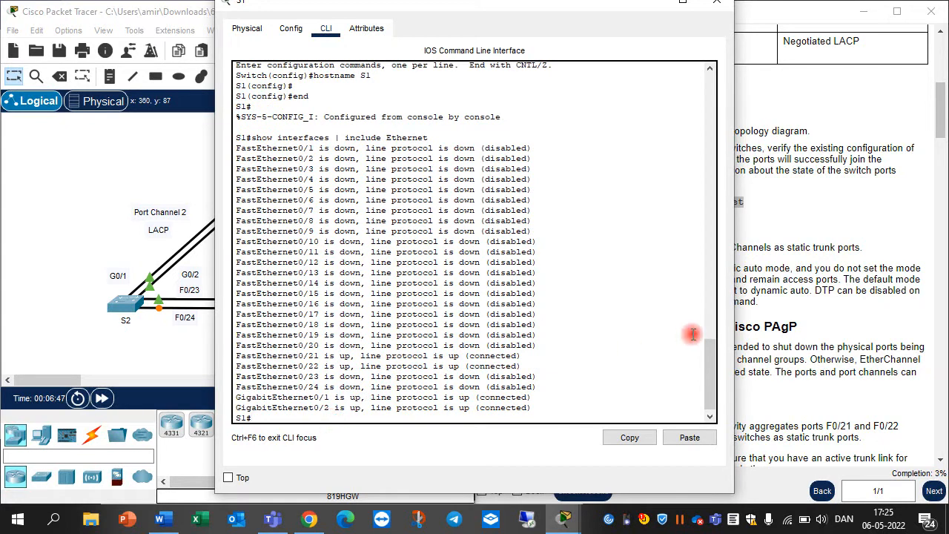
drag(735, 346, 781, 349)
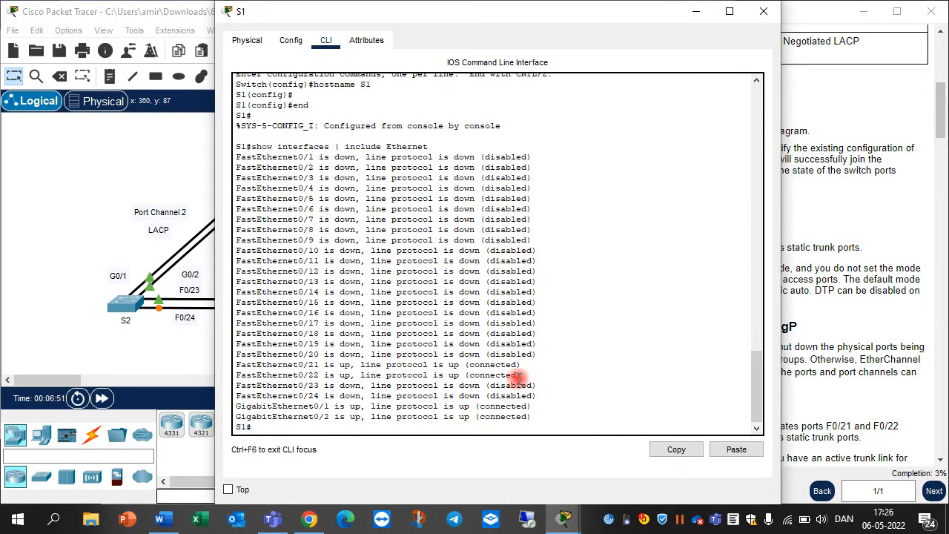
drag(522, 377, 234, 364)
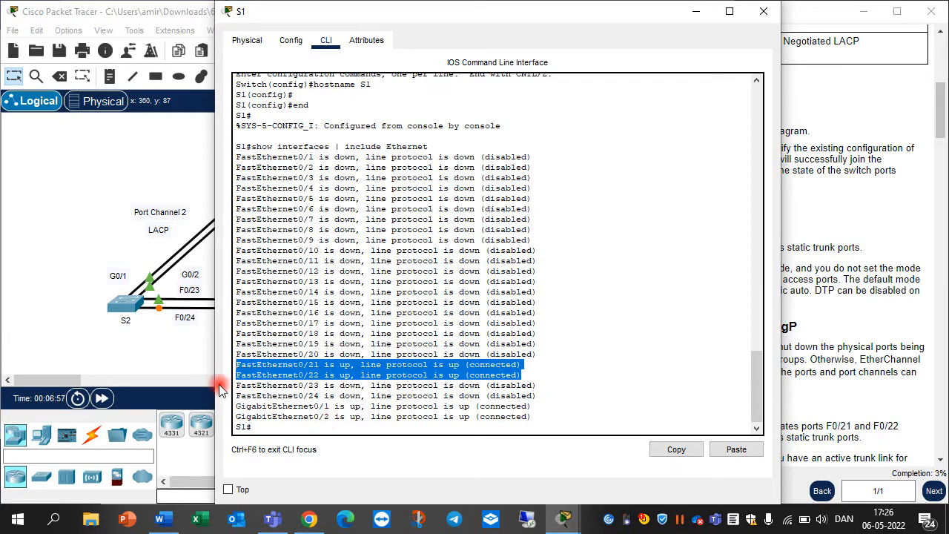
click(180, 351)
click(545, 406)
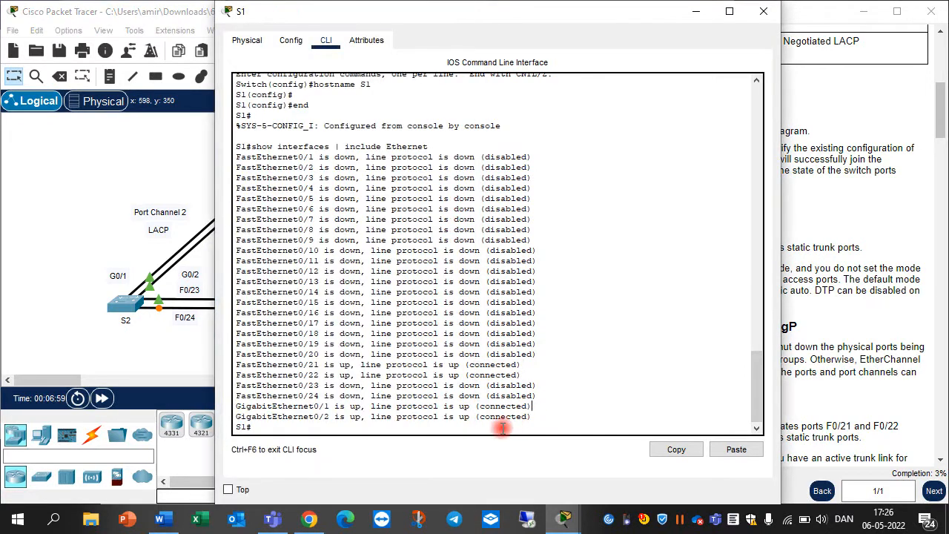
Run "show interfaces status" on S1 to check the status and VLAN of its ports.
text(show)
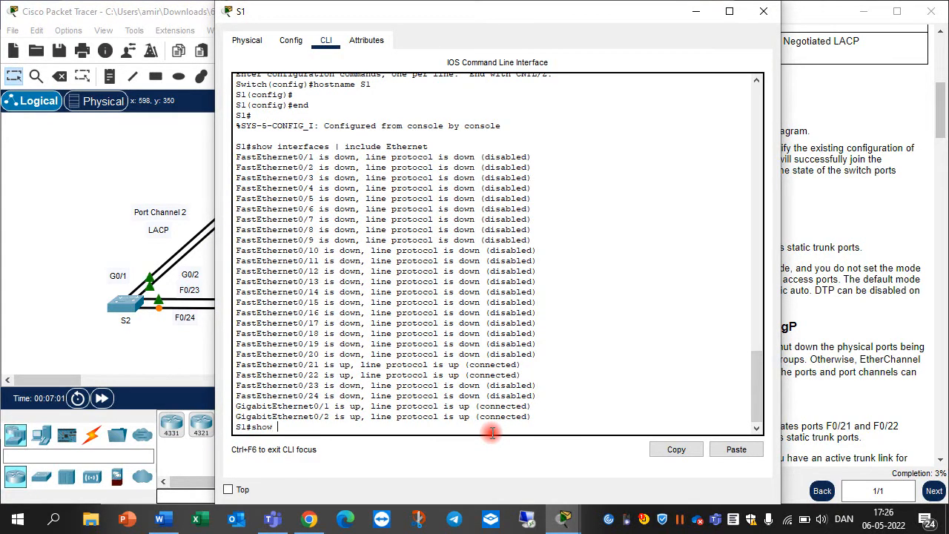
text( intrr)
key(Tab)
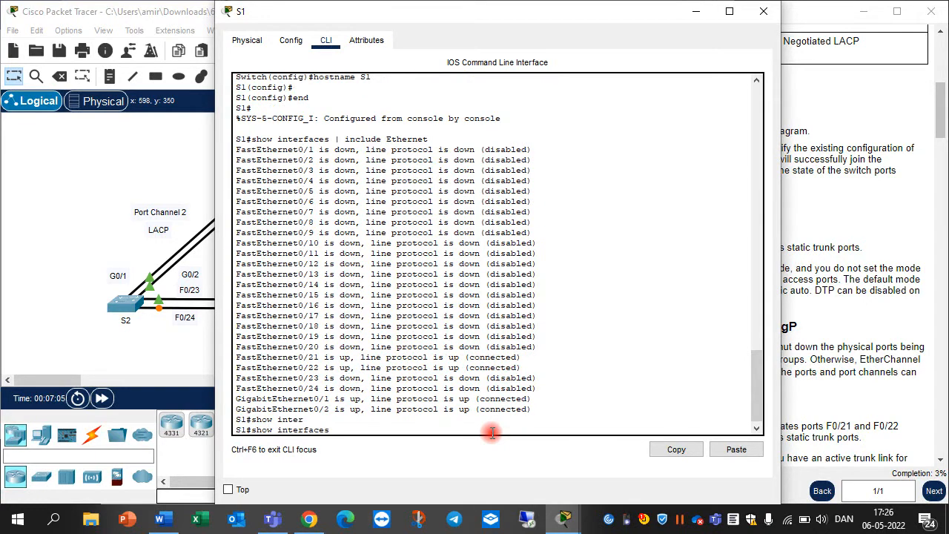
text(st)
key(Tab)
key(Return)
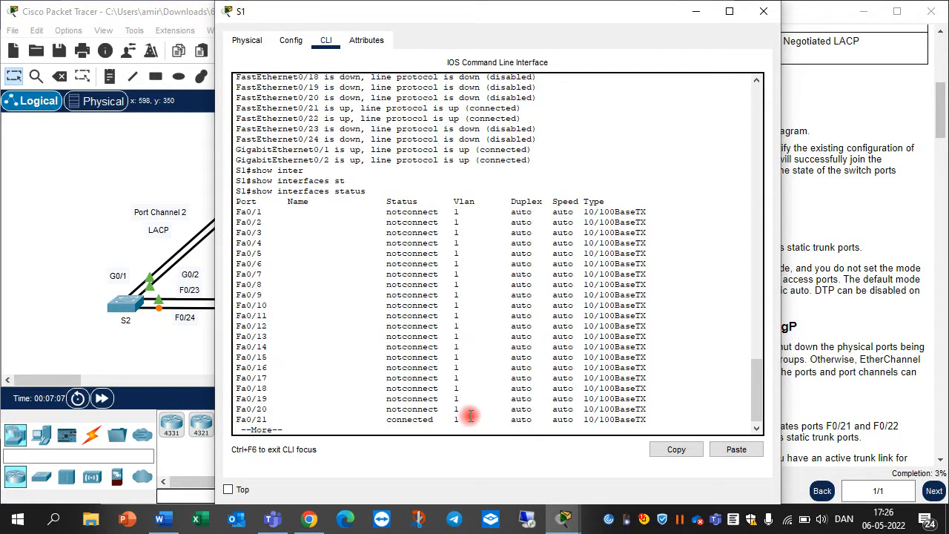
Page through the rest of the port status output on S1, run "show int tr" and check the links in the topology.
key(space)
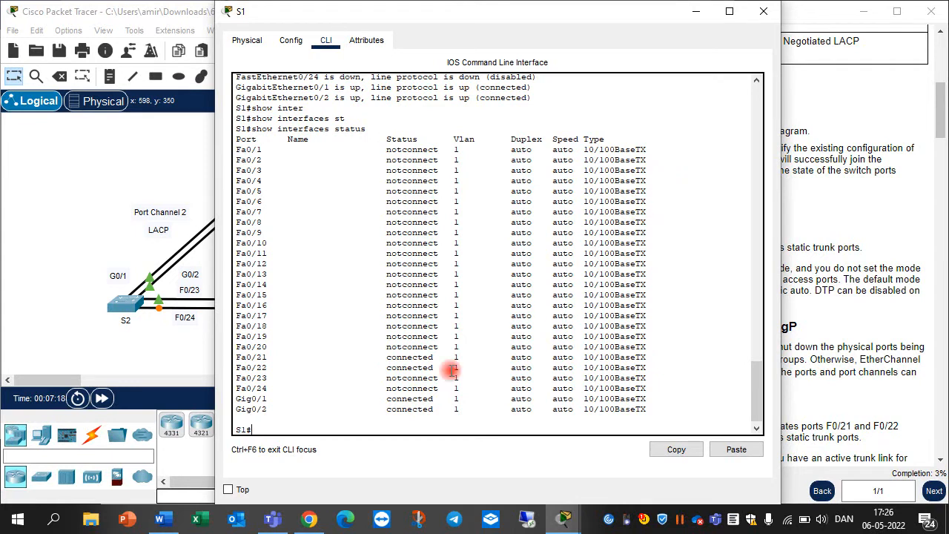
text(show )
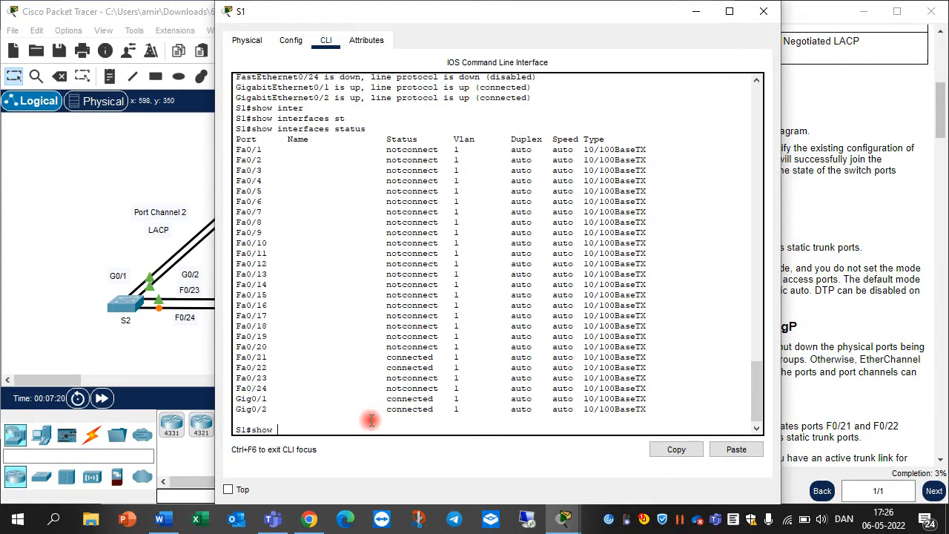
text(int tr)
key(Return)
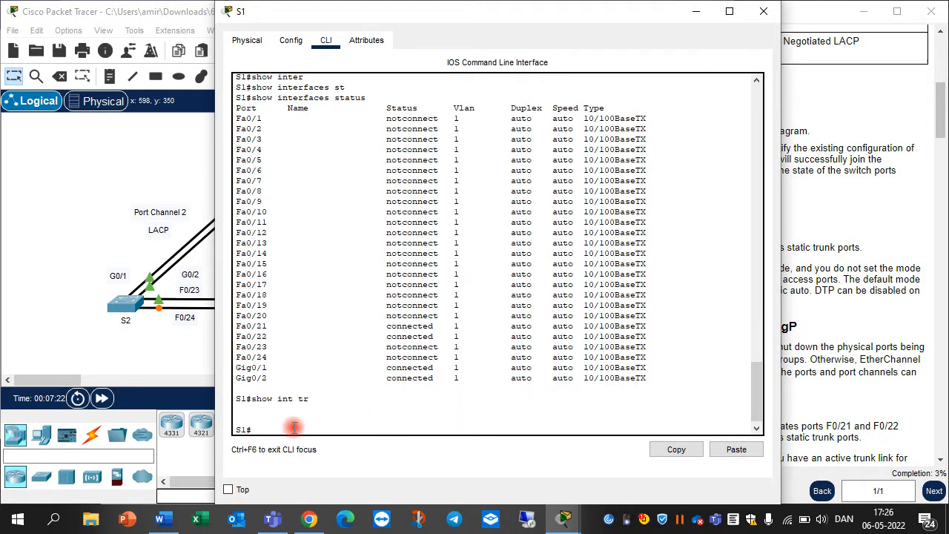
click(194, 362)
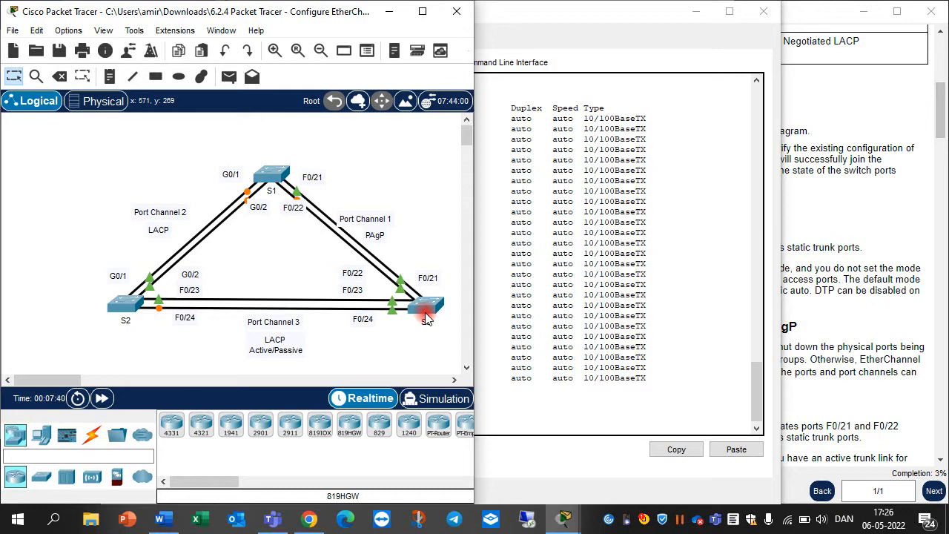
click(552, 317)
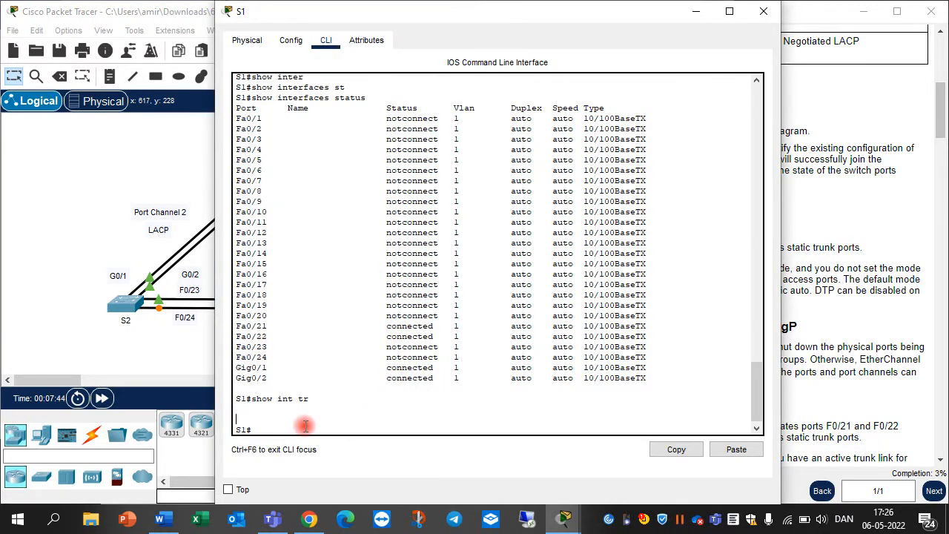
Run "show vlan br" on S1 and examine which ports belong to the default VLAN.
text(show vlan br)
key(Return)
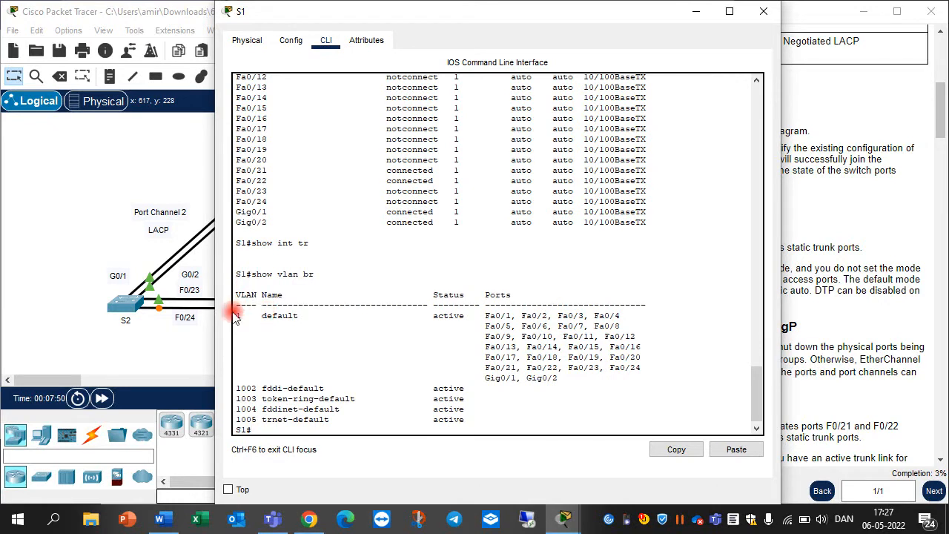
drag(571, 377, 221, 308)
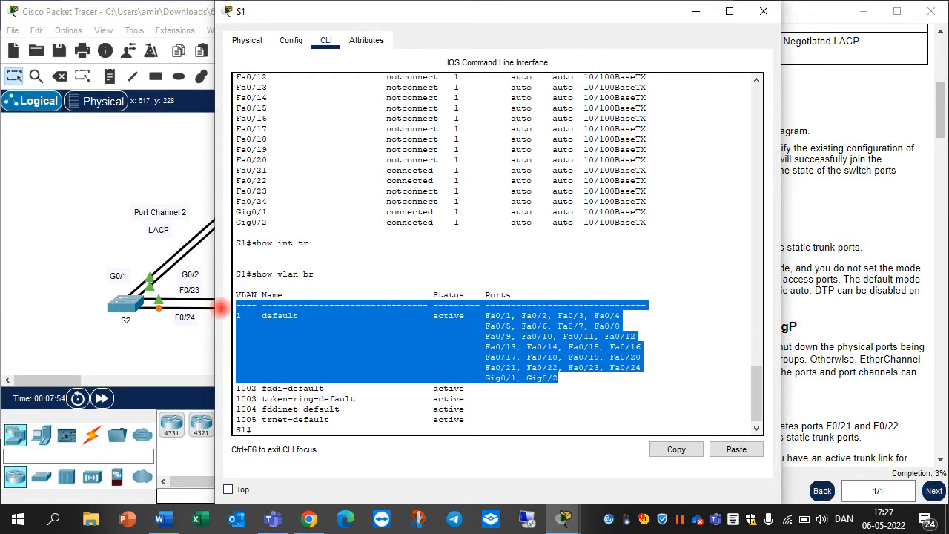
click(214, 312)
click(484, 378)
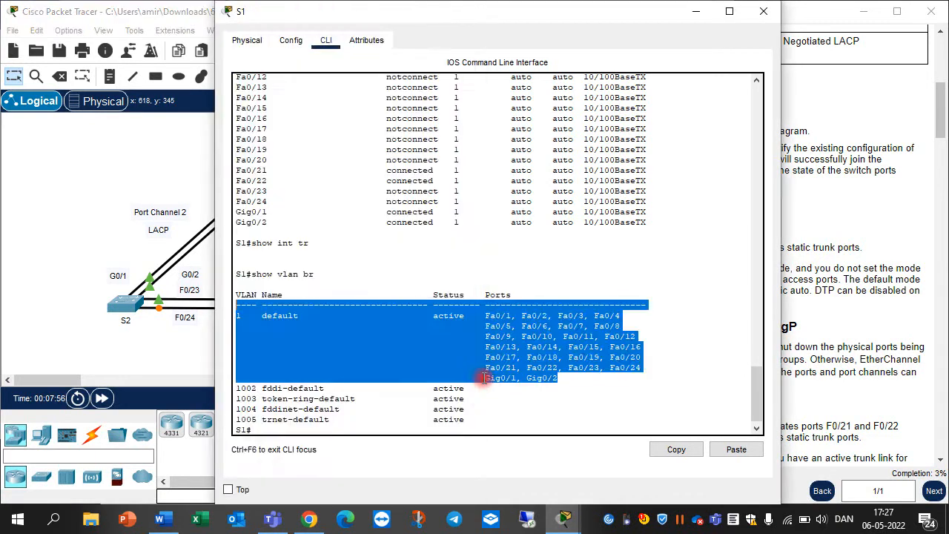
Close the S1 window and read the instructions on static trunk ports and on configuring Port Channel 1.
click(761, 12)
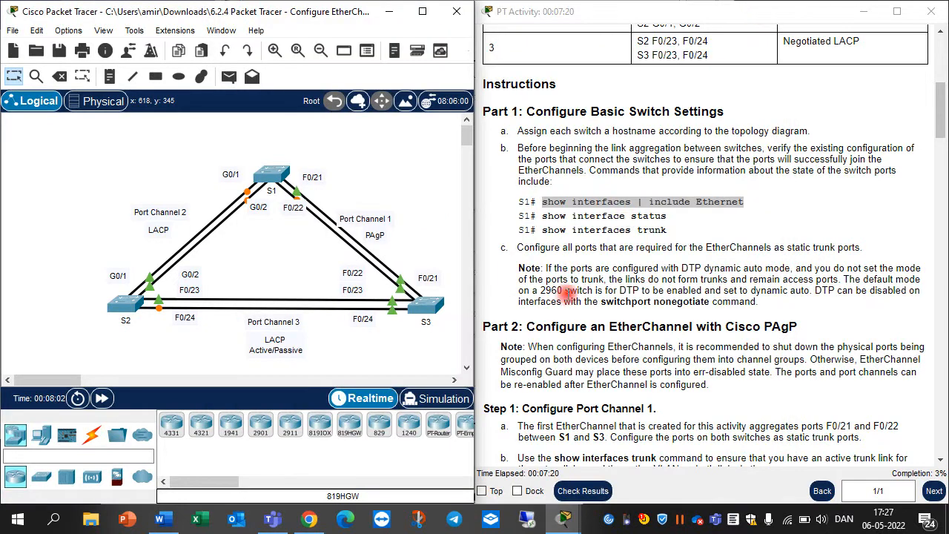
scroll(567, 293, down, 4)
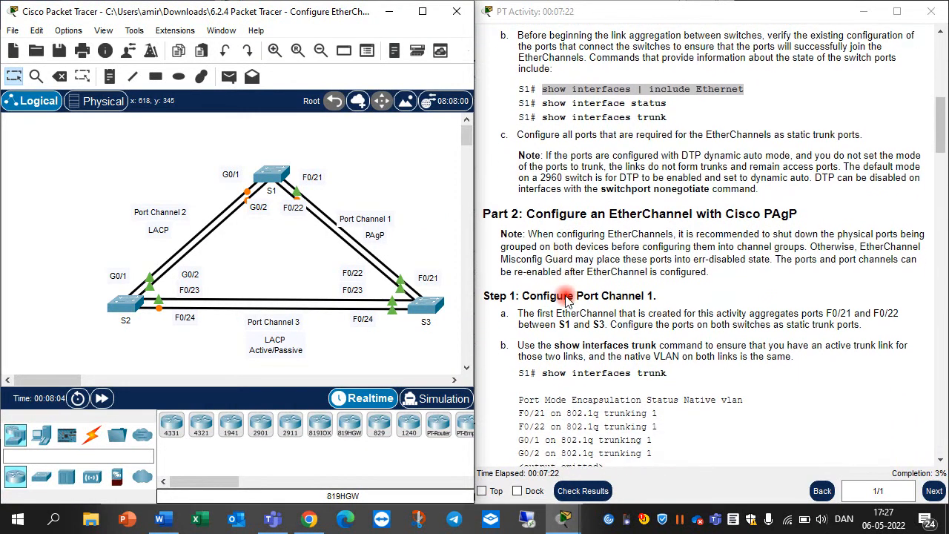
scroll(567, 297, down, 1)
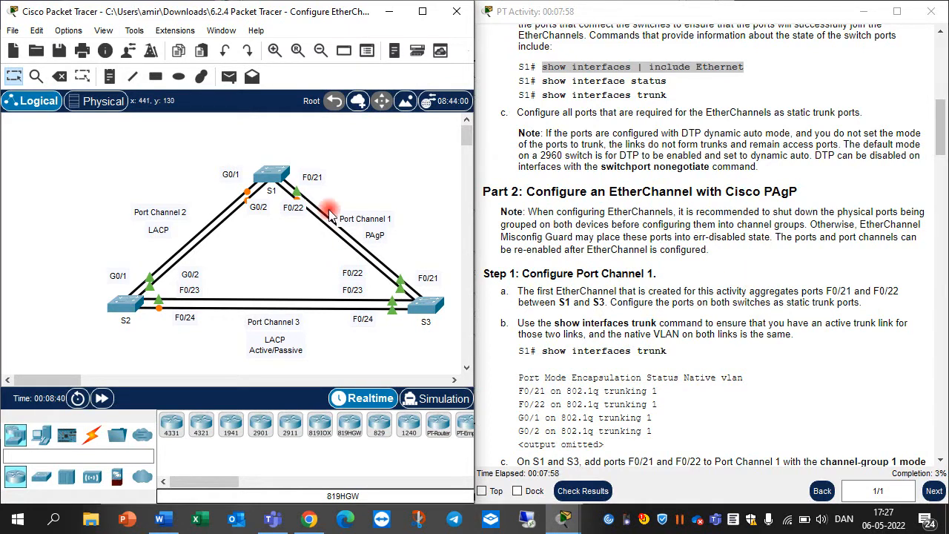
On S1, enter global configuration mode and set interface range f0/21-22 to switchport mode trunk.
click(268, 178)
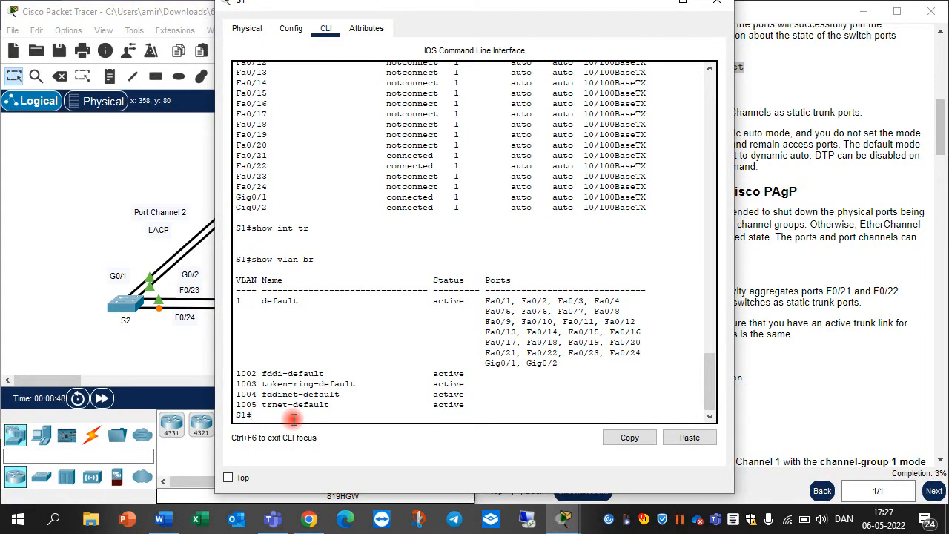
text(conf t)
key(Return)
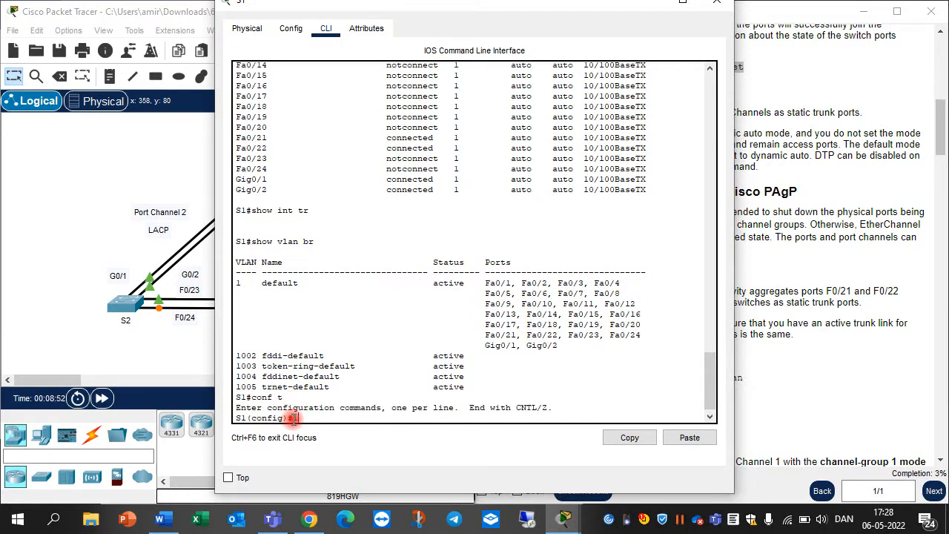
text(int ran)
key(Tab)
text(f)
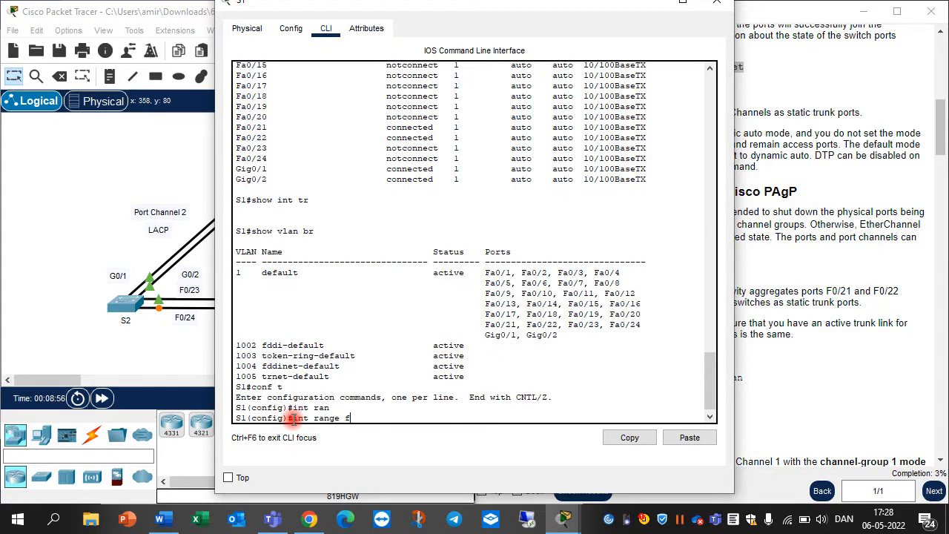
text(0/21-22)
key(Return)
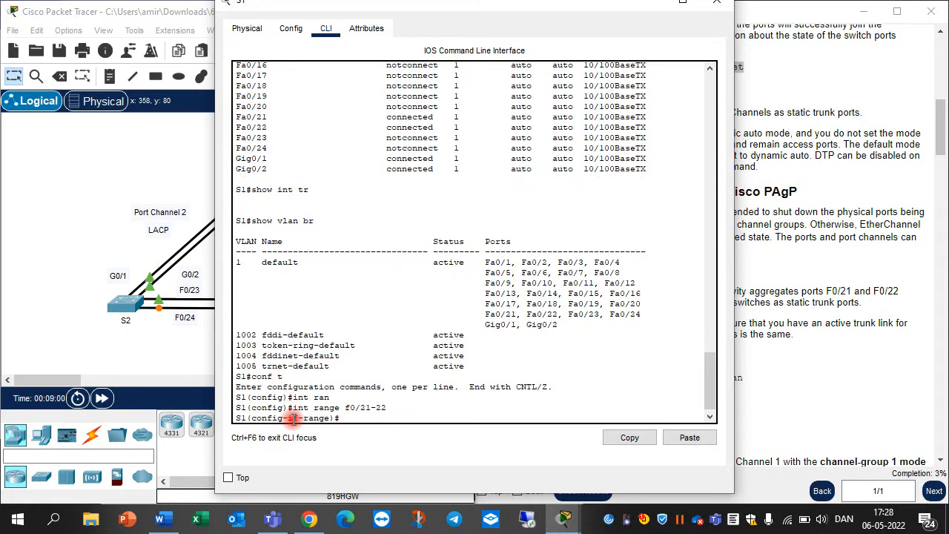
text(sw)
key(Return)
text(switchport m)
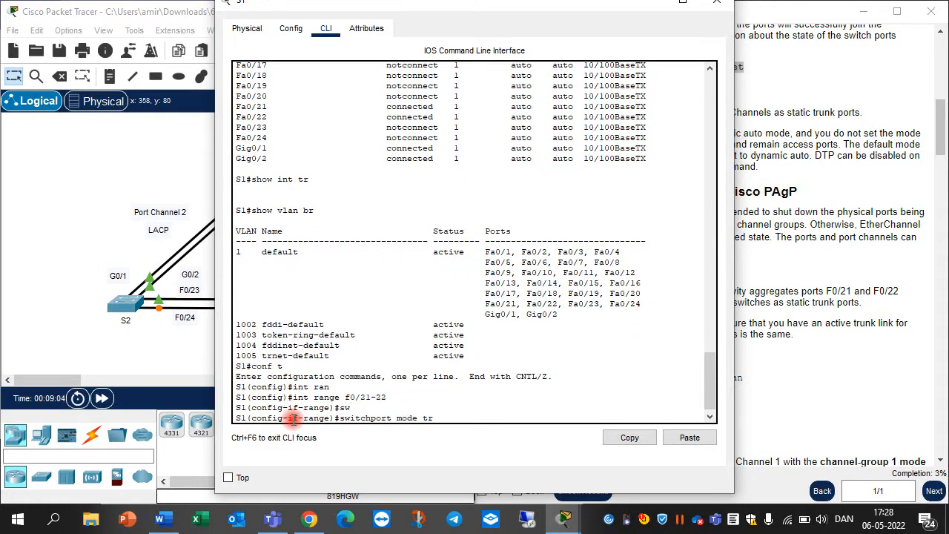
text(ode tr)
key(Tab)
key(Return)
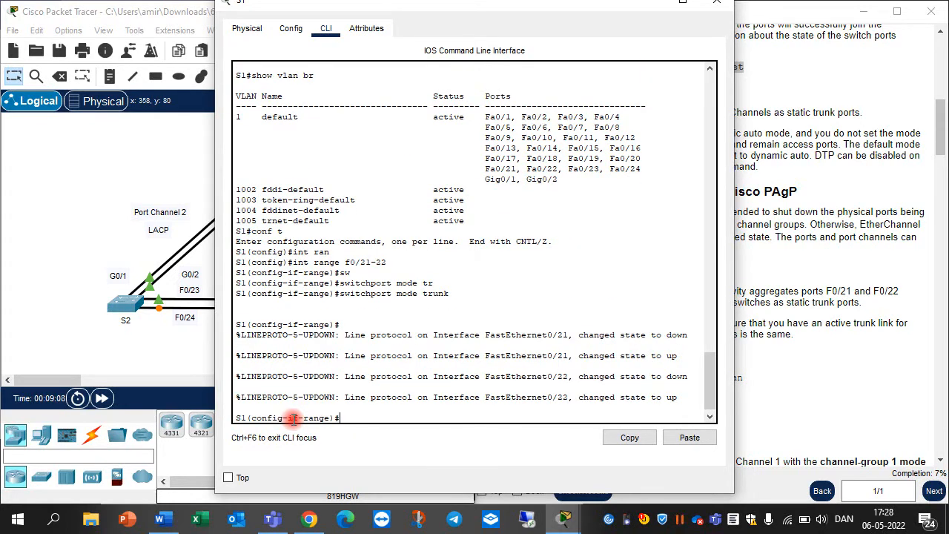
Set S1's interface range g0/1-2 to switchport mode trunk.
key(Up)
key(Up)
key(BackSpace)
text(g0/1-)
key(Return)
text(switchport mode trunk)
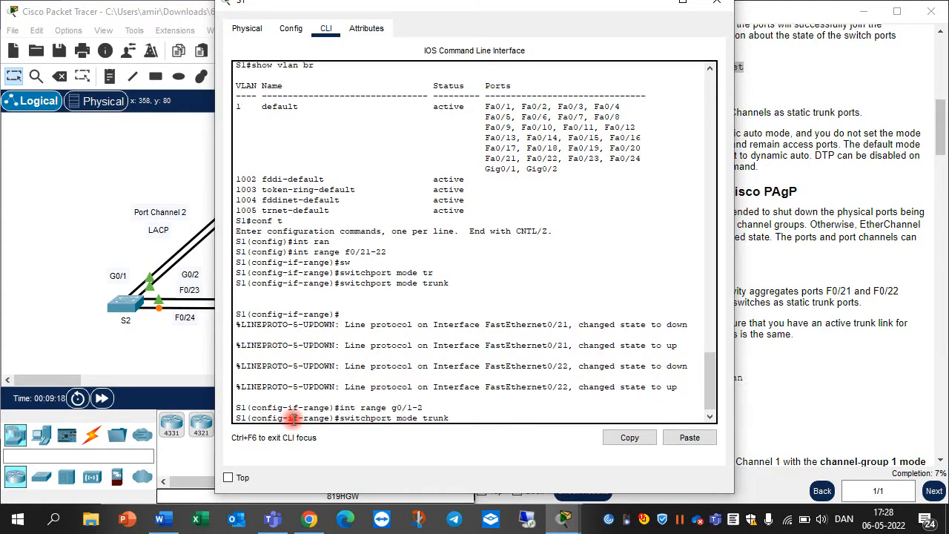
key(Return)
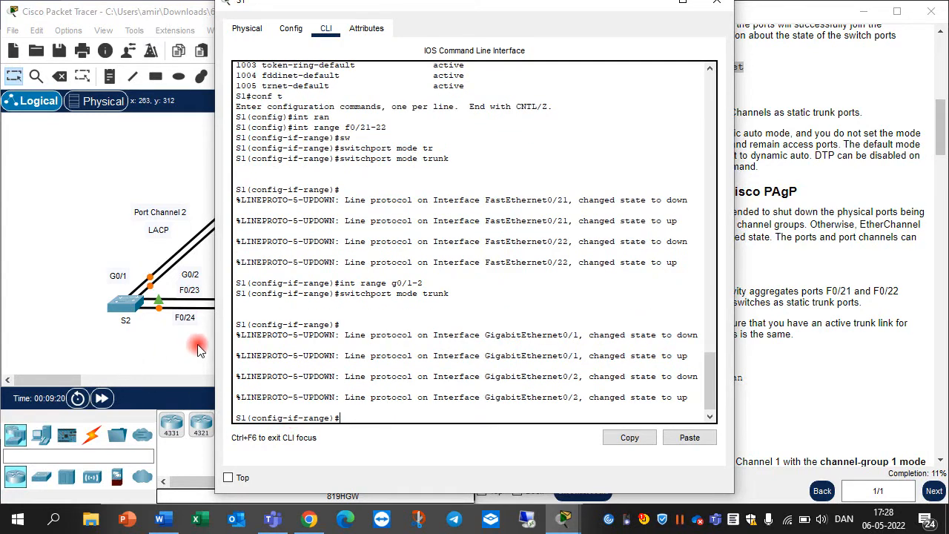
On S3, set interface range fa0/21-24 to trunk mode with "sw mod tr".
click(162, 358)
click(426, 304)
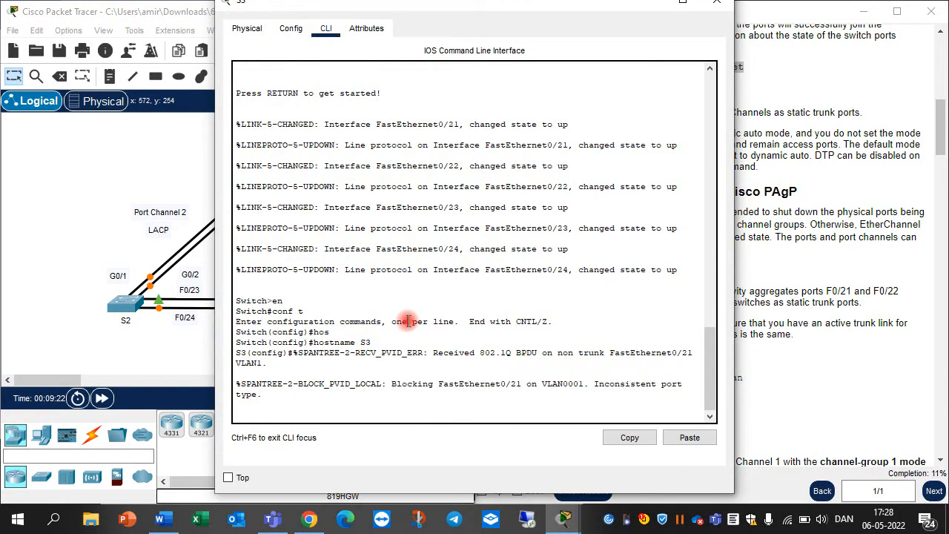
key(Return)
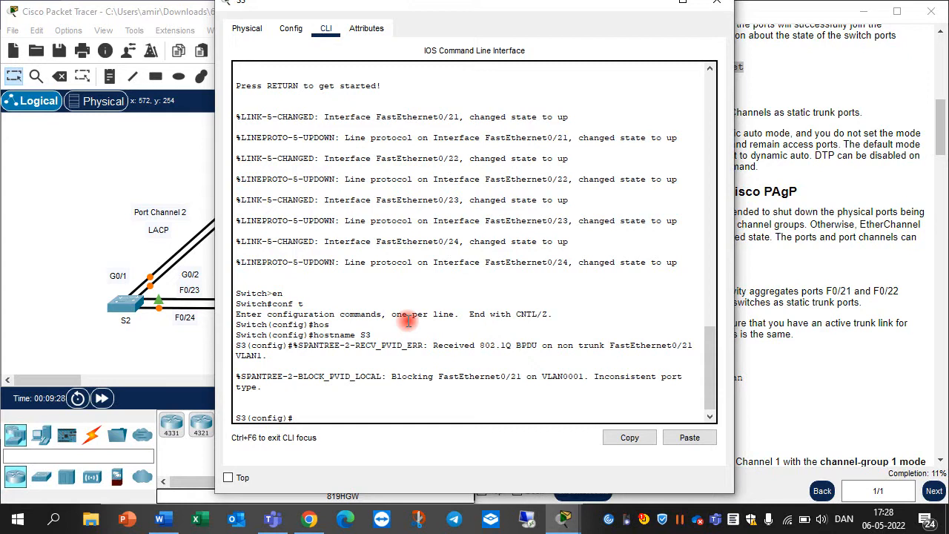
text(int ran fa0/21-2)
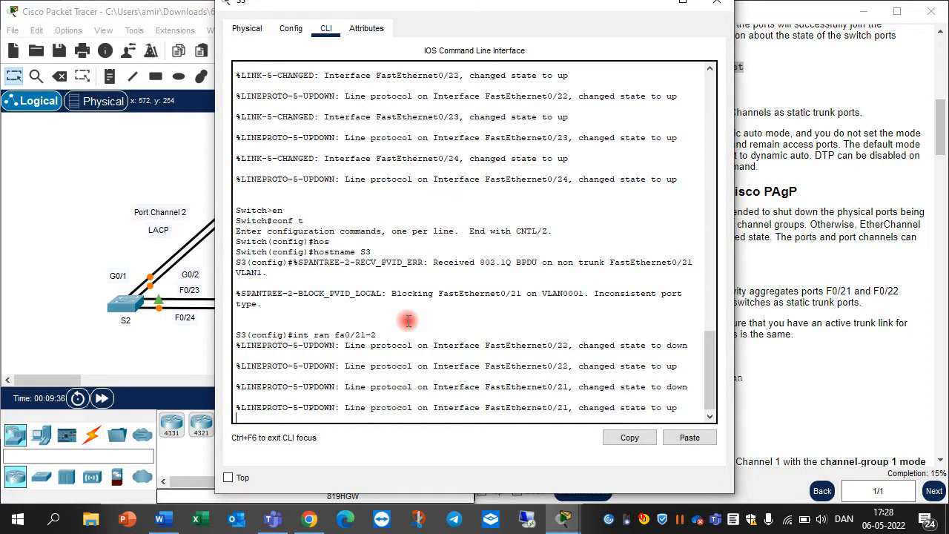
drag(426, 12, 303, 42)
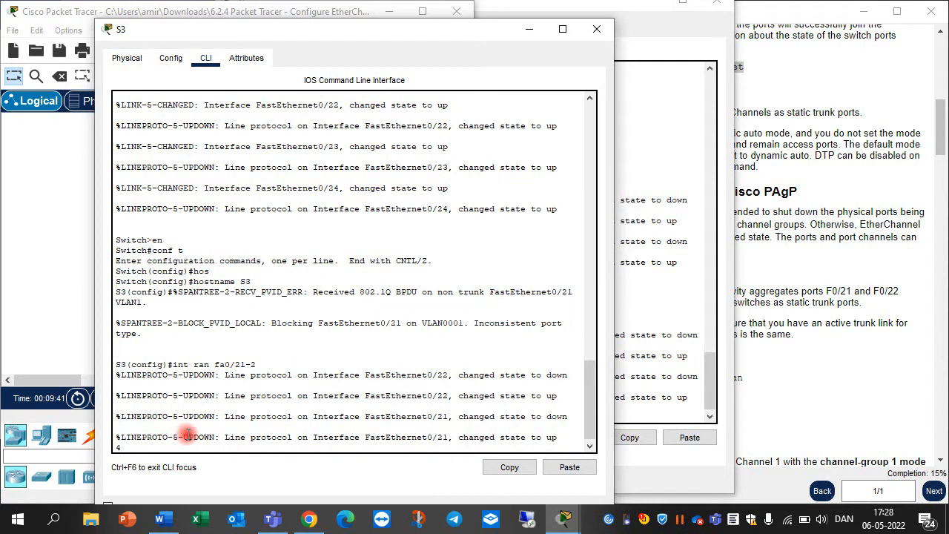
key(Return)
key(Return)
key(Return)
text(s)
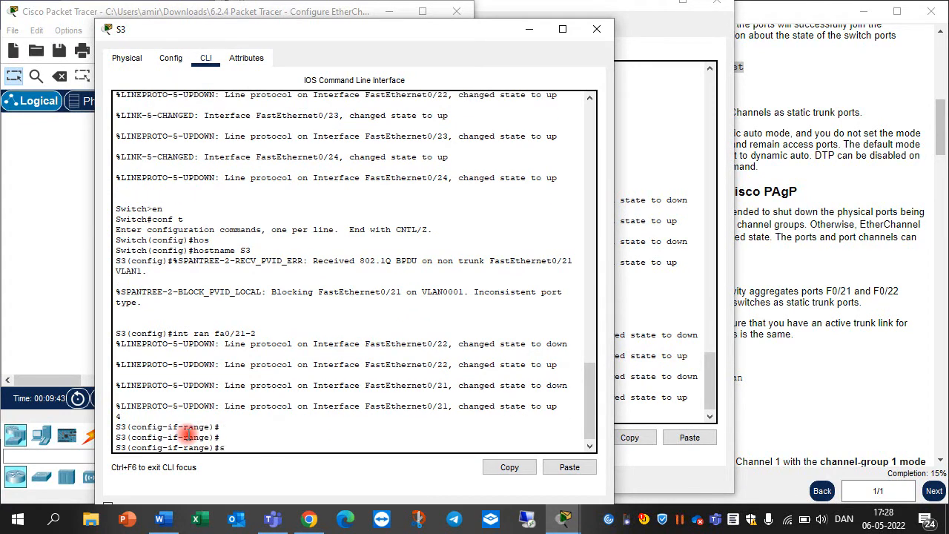
text(w mod)
key(Return)
key(Return)
key(Return)
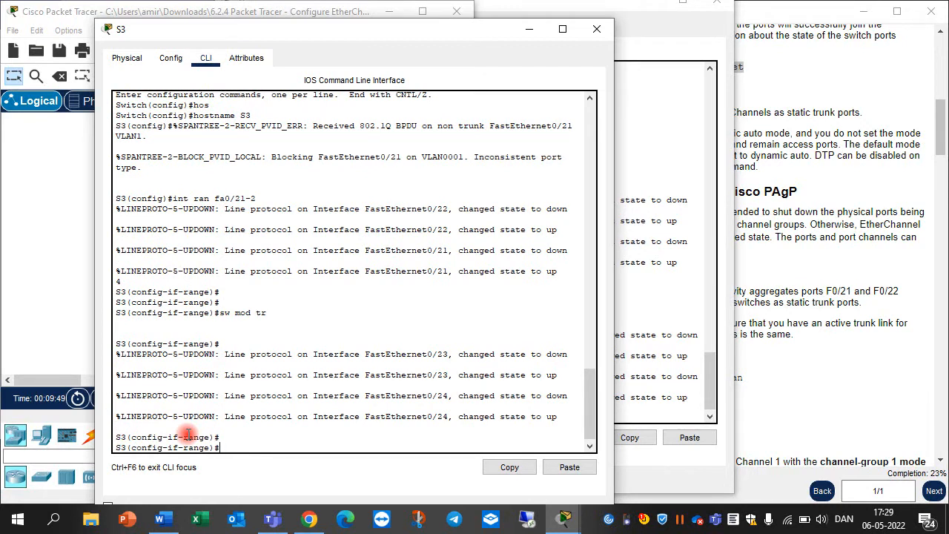
Exit interface range mode on S3, run "do show int tr" and examine the mode, status and native VLAN of its trunk ports.
text(ex)
key(Return)
text(do )
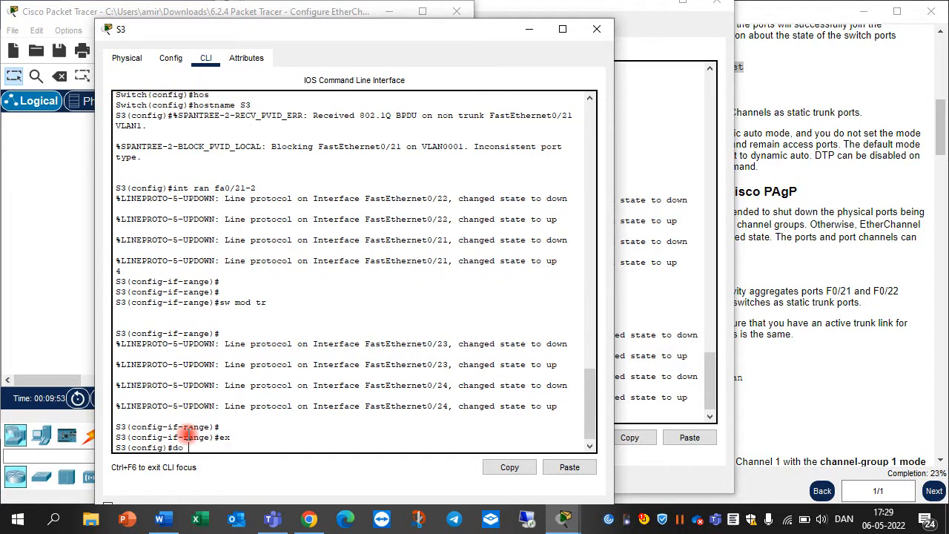
text(show int t rr)
key(Return)
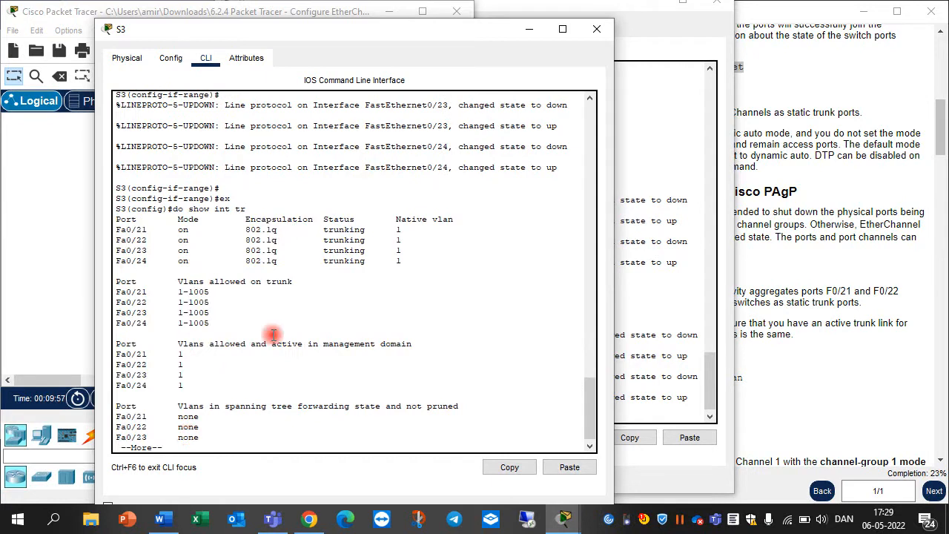
key(Return)
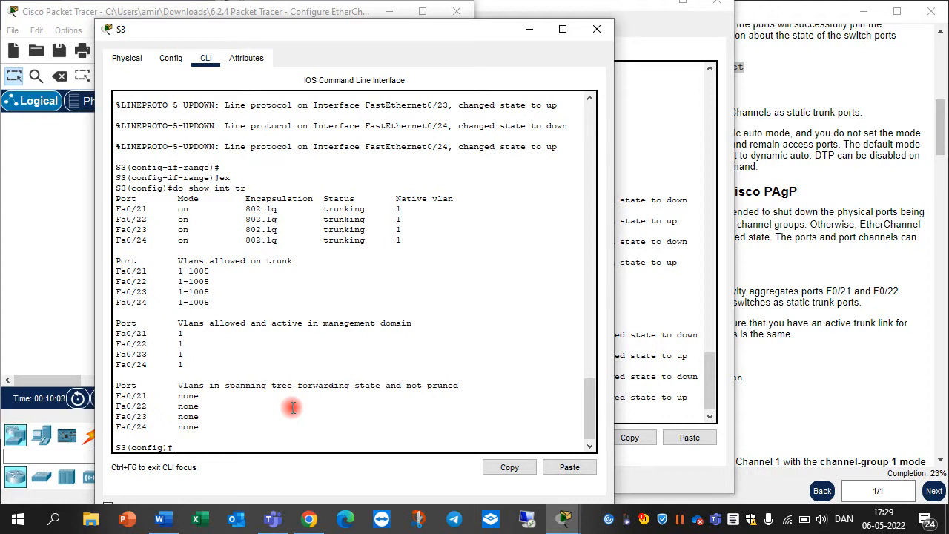
drag(403, 239, 88, 211)
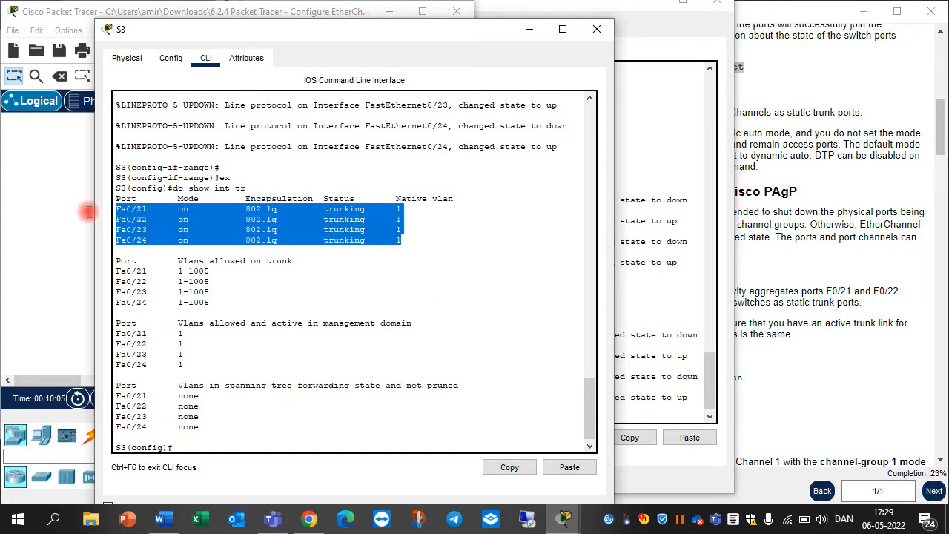
click(389, 257)
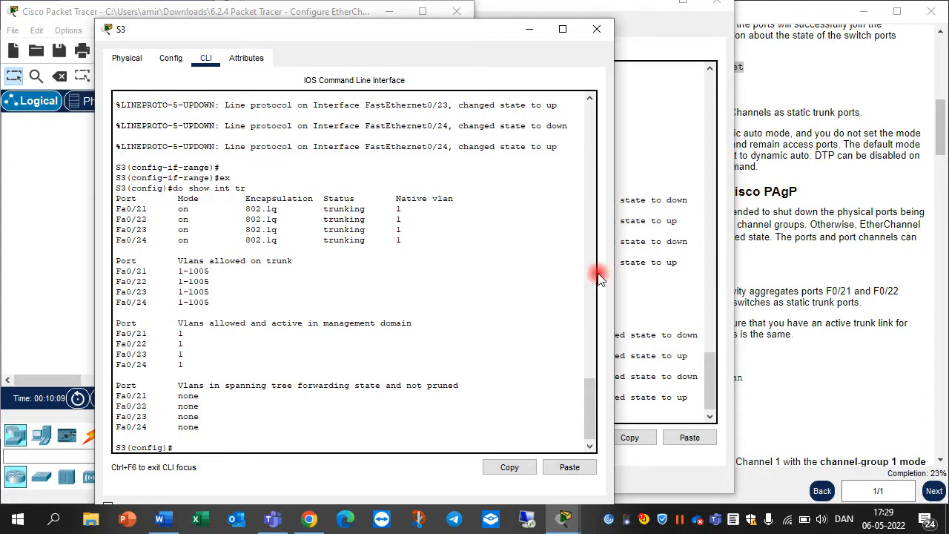
Read the activity instructions for adding F0/21 and F0/22 on S1 and S3 to Port Channel 1 with channel-group 1 mode desirable.
click(689, 254)
click(753, 146)
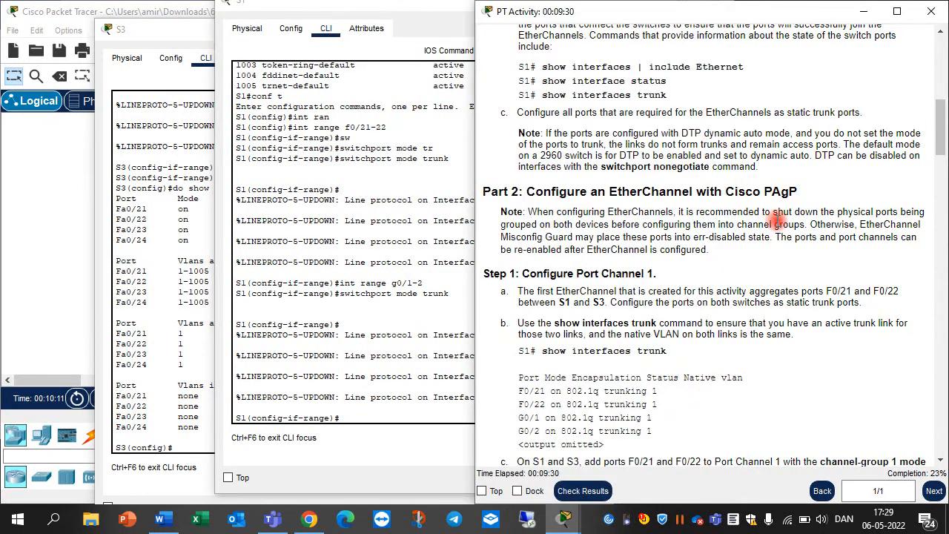
scroll(619, 338, down, 3)
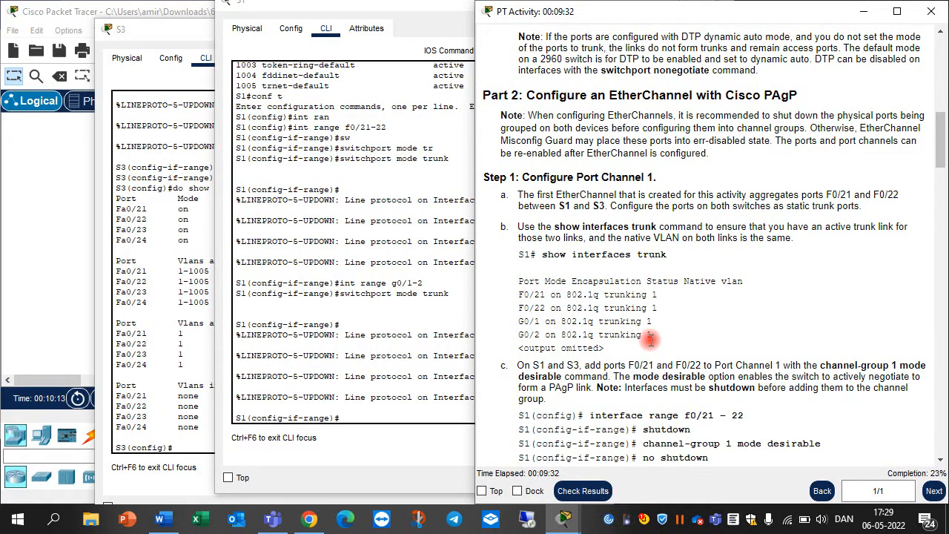
scroll(645, 341, down, 5)
right_click(650, 345)
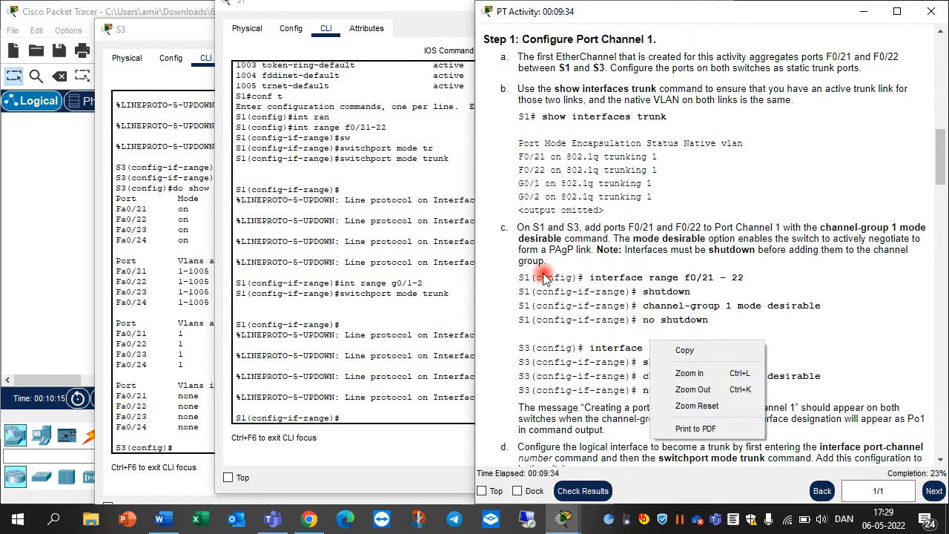
click(613, 265)
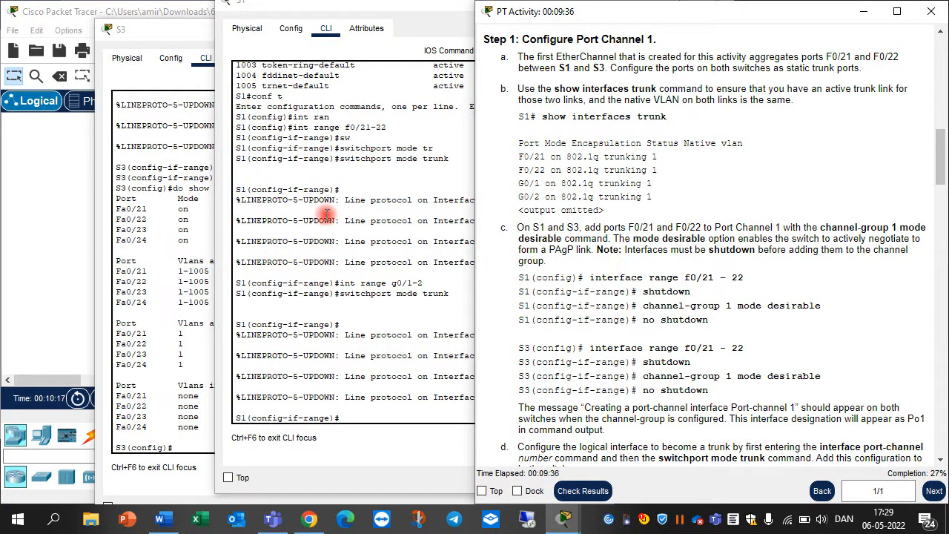
Move the S3 window away from the S1 window and bring the S1 command line to the front.
click(196, 28)
drag(196, 28, 593, 72)
click(412, 18)
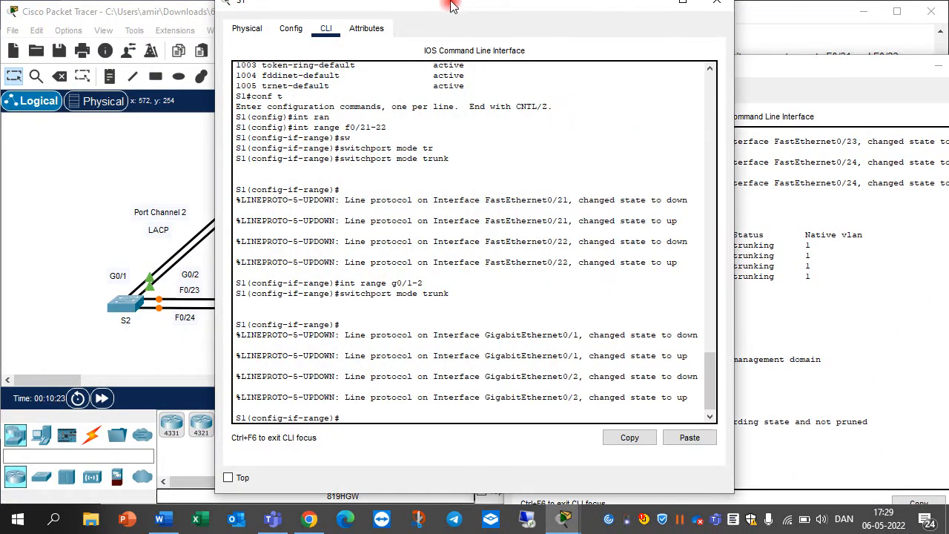
Arrange the S1 window beside the network topology so the diagram and the S1 command line are both visible.
drag(447, 9, 669, 64)
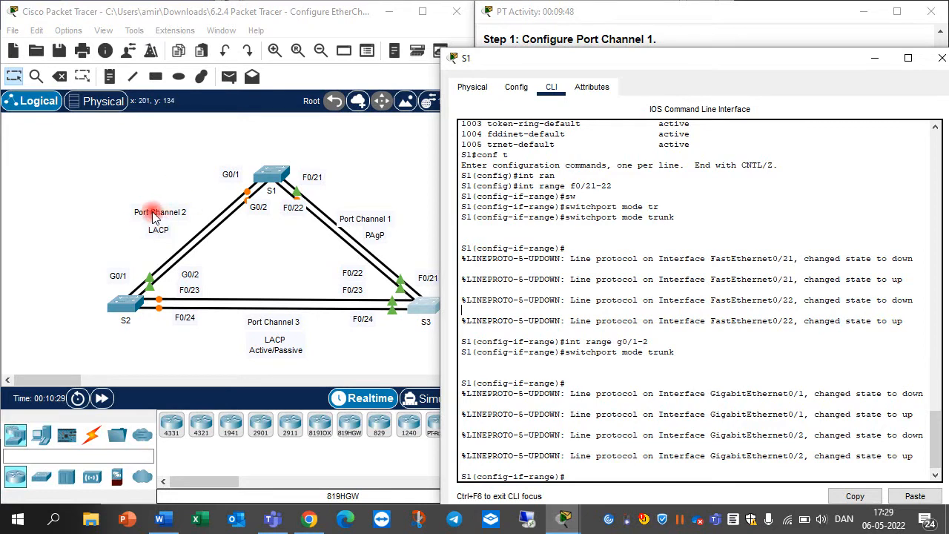
click(275, 172)
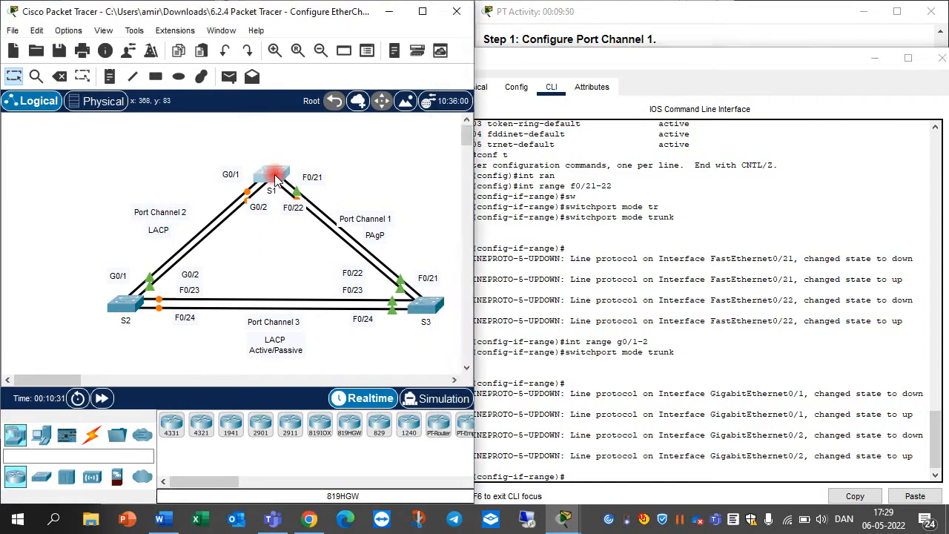
click(503, 313)
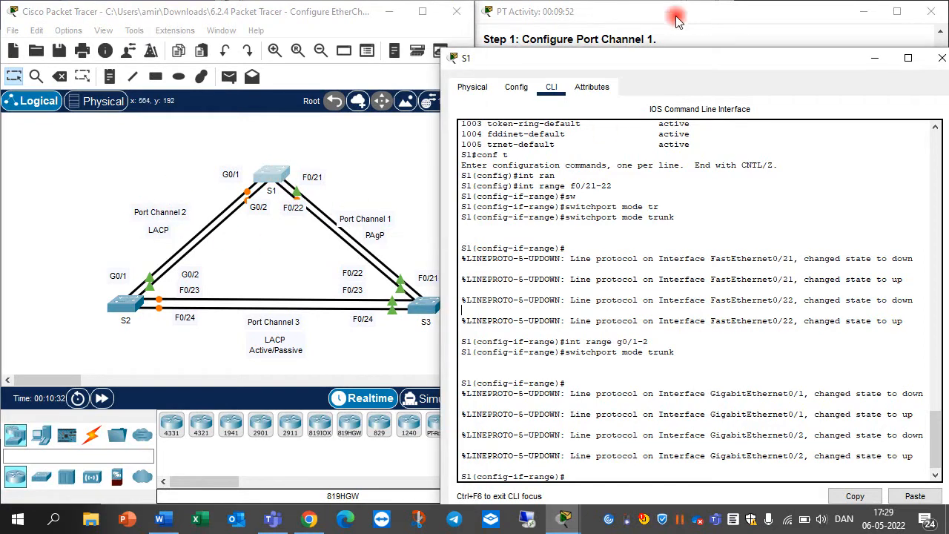
double_click(630, 58)
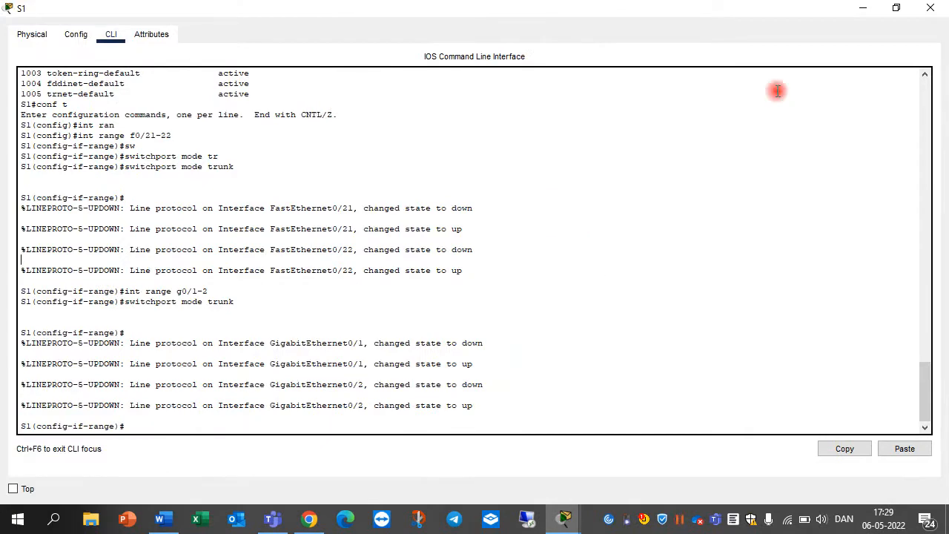
click(895, 9)
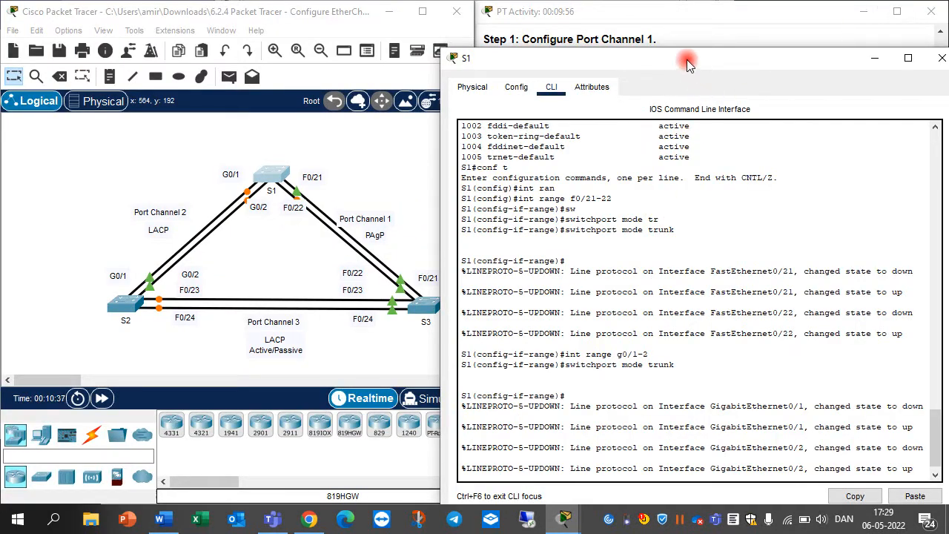
drag(691, 63, 660, 24)
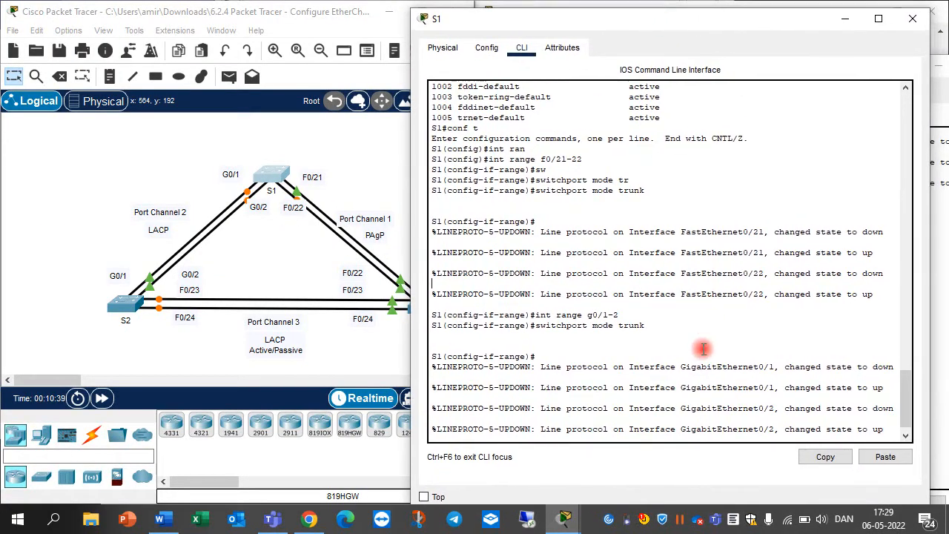
Exit the g0/1-2 interface range mode on S1 to return to global configuration mode.
key(Return)
key(Return)
key(Return)
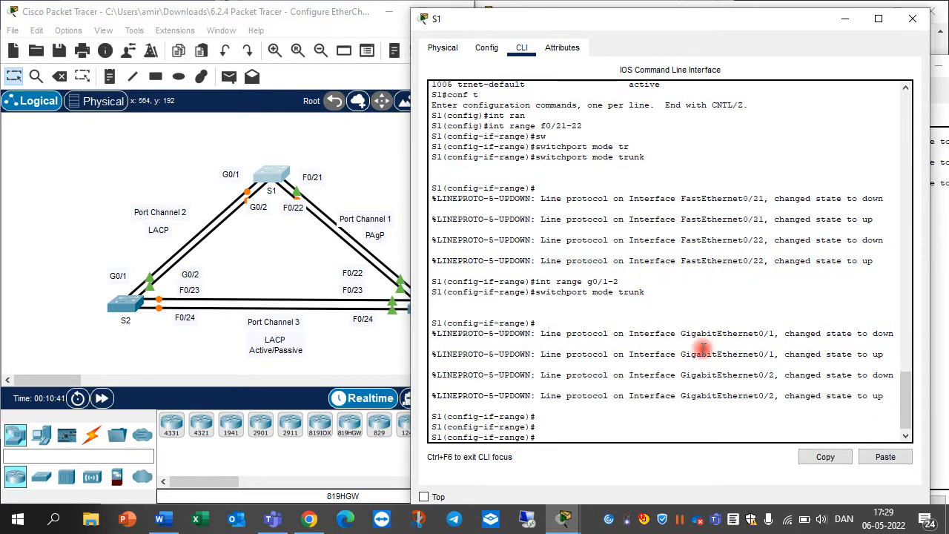
text(exit)
key(Return)
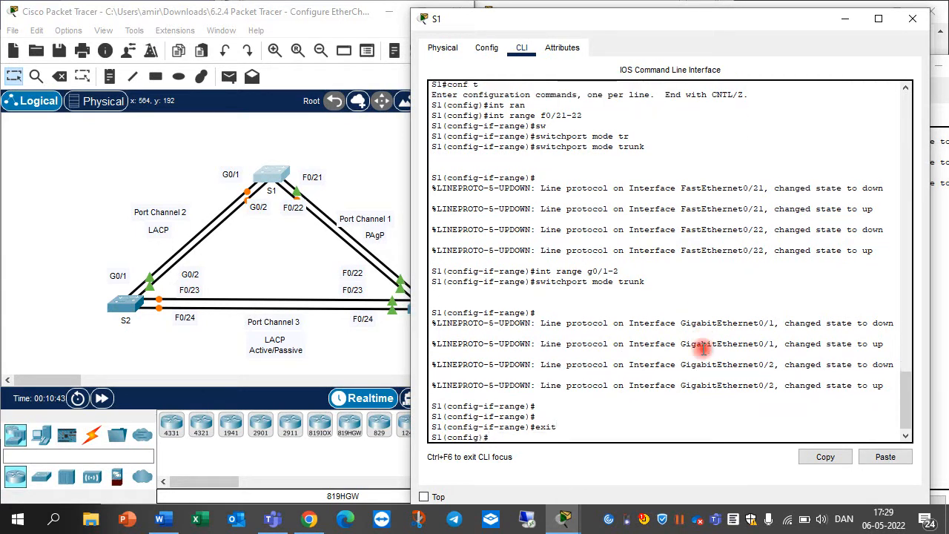
On S1, enter interface range f0/21-22 and shut down both ports.
text(int)
key(BackSpace)
key(Up)
key(Up)
key(Up)
key(Down)
key(Up)
key(Up)
key(Up)
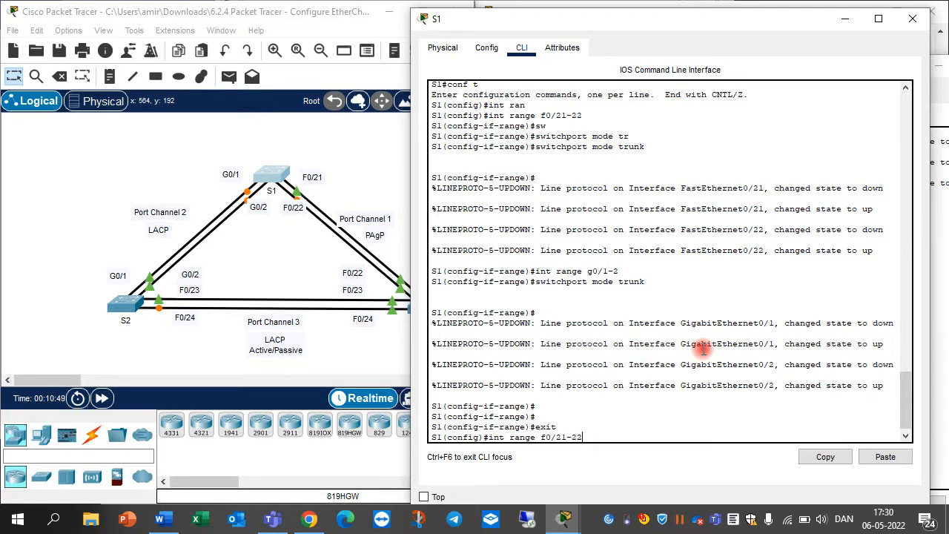
key(Return)
text(sh)
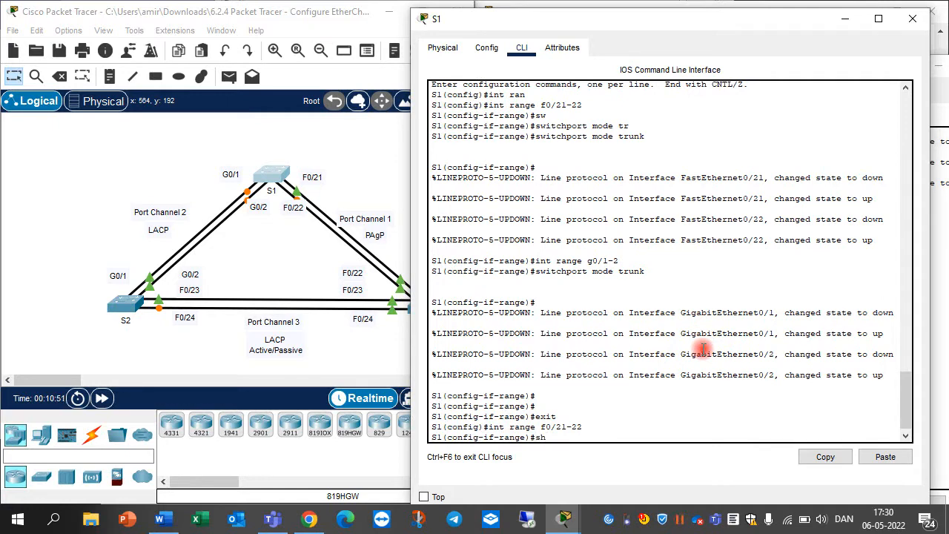
text(ut)
key(Return)
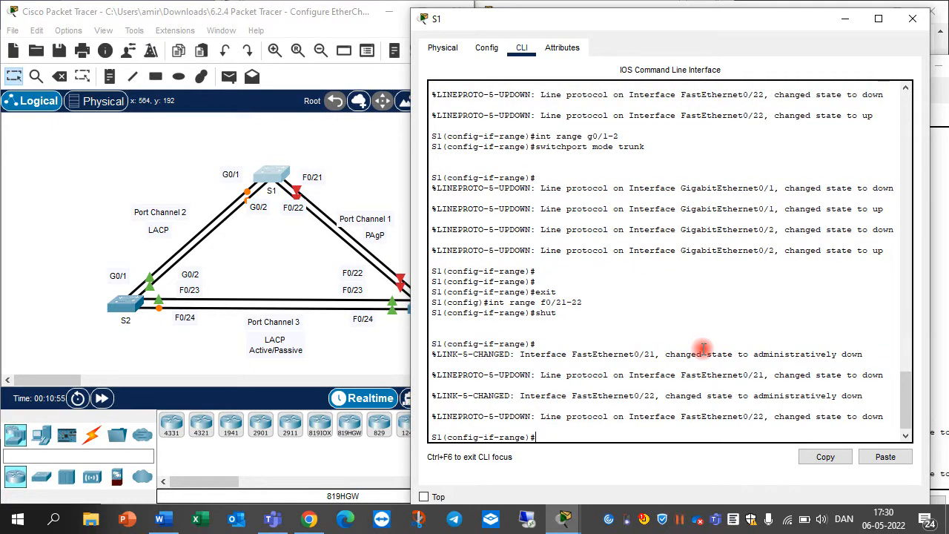
List the available channel-group 1 modes on S1, and assign f0/21-22 with "channel-group 1 mode desirable".
text(channel-gro)
key(Tab)
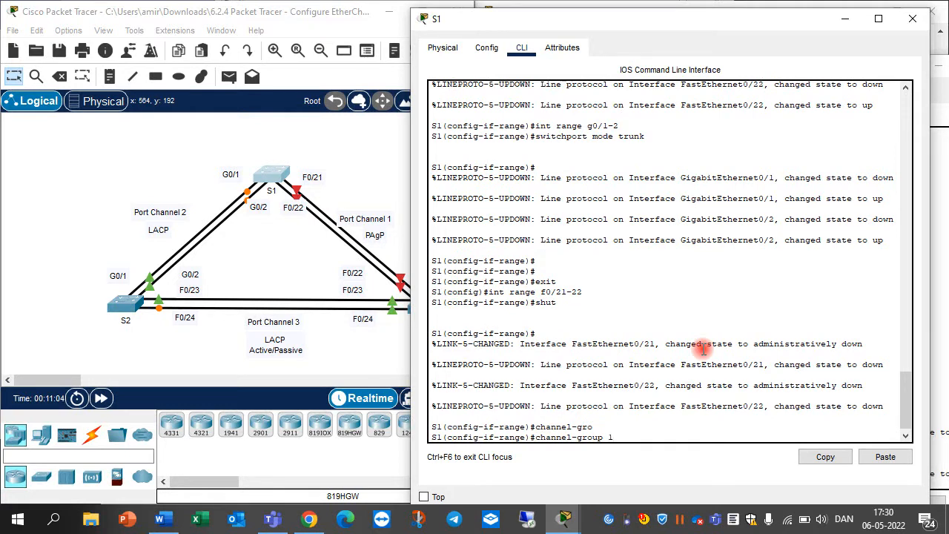
text(mode ?)
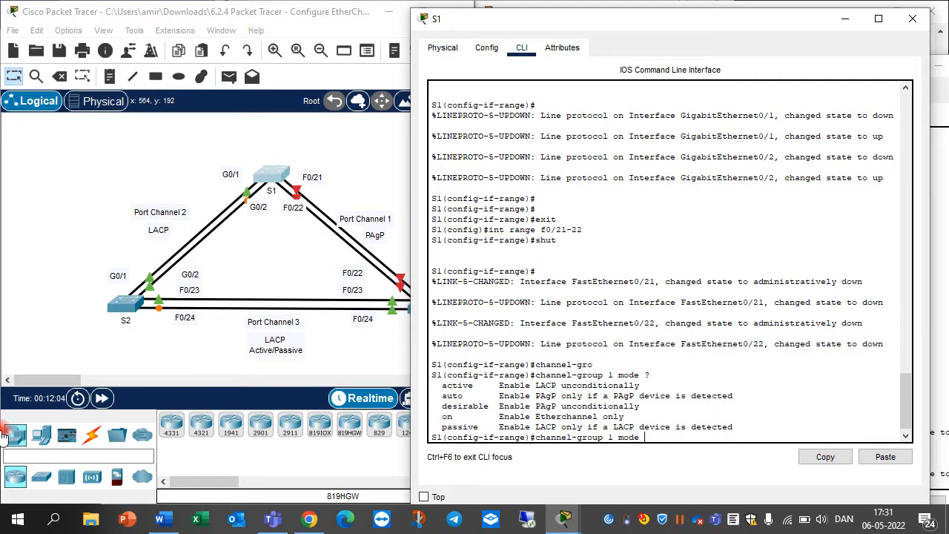
key(Tab)
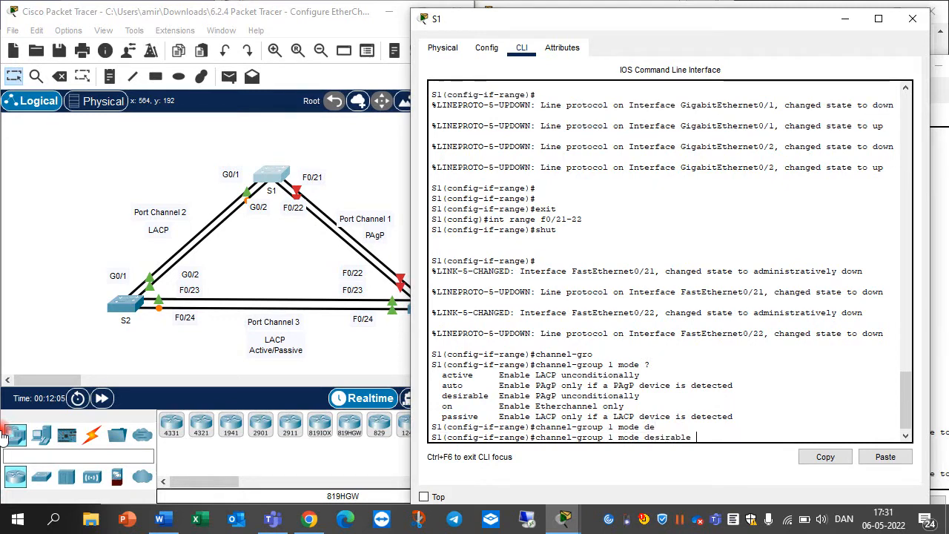
key(Return)
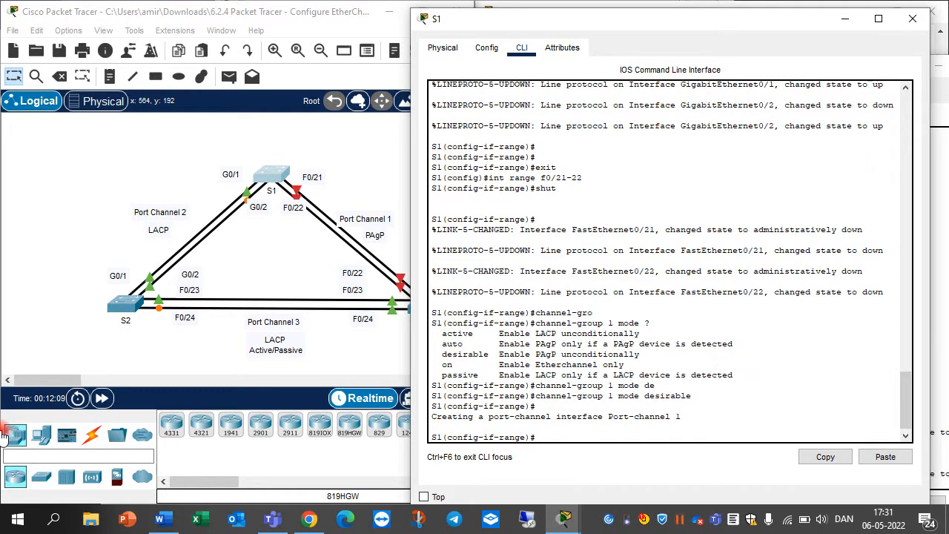
Bring f0/21-22 on S1 back up with "no shut" and exit interface range mode.
text(no shut)
key(Return)
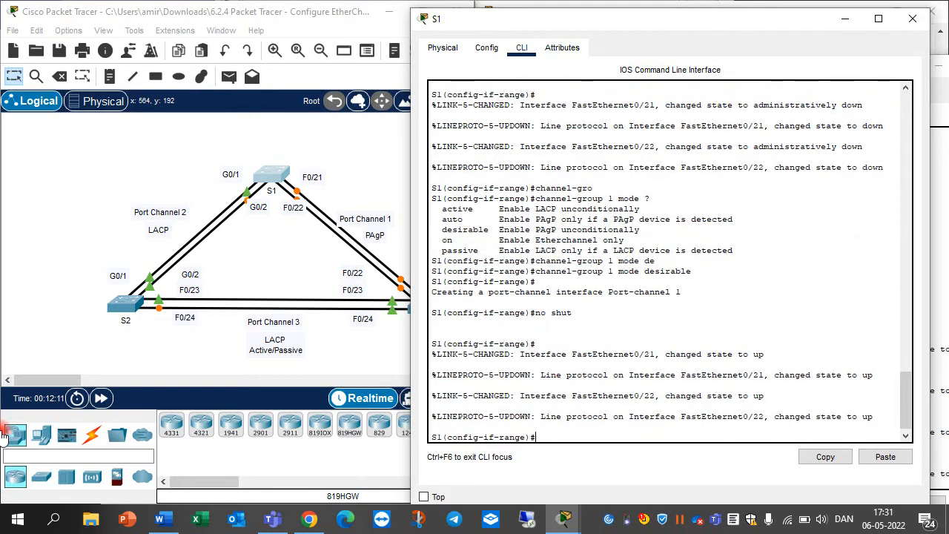
key(Return)
text(exit)
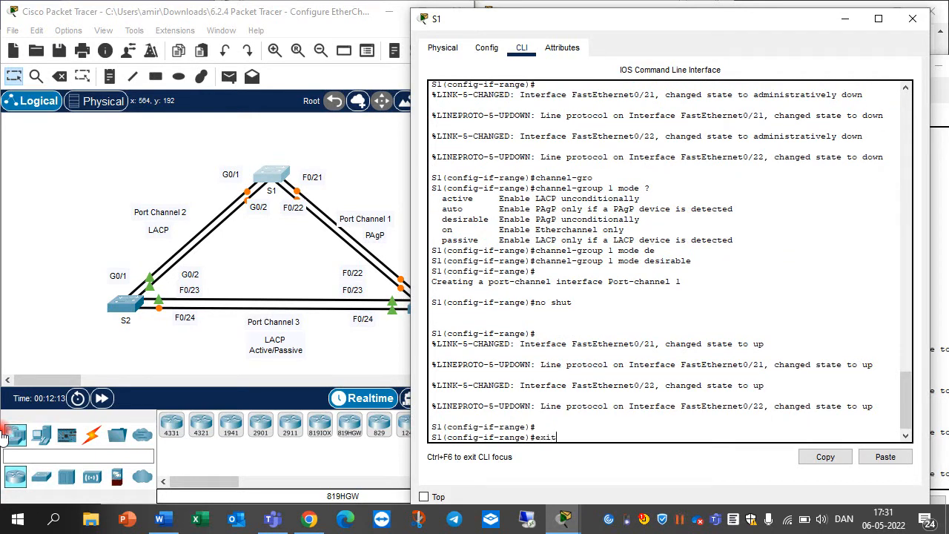
key(Return)
On S1, enter interface port-channel 1 and set it to trunk mode with "sw mode tr".
text(int)
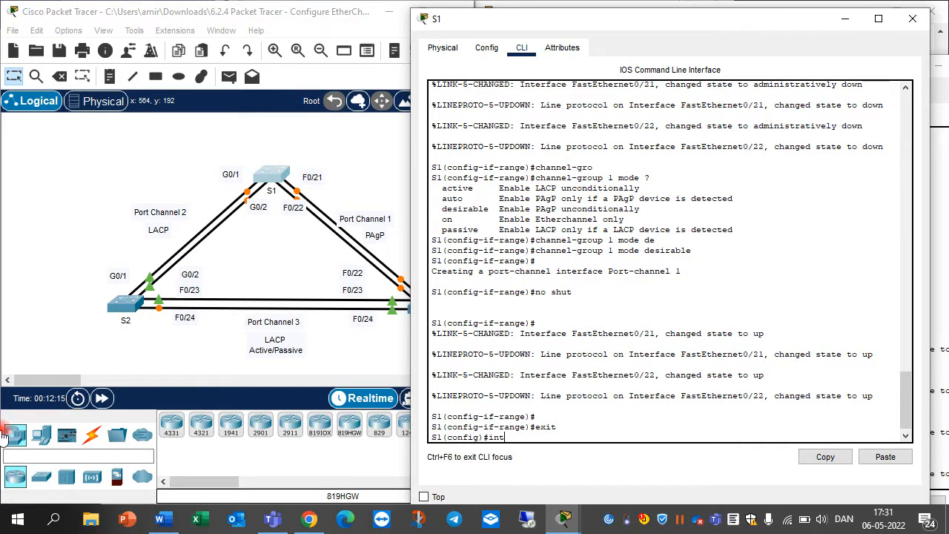
key(Tab)
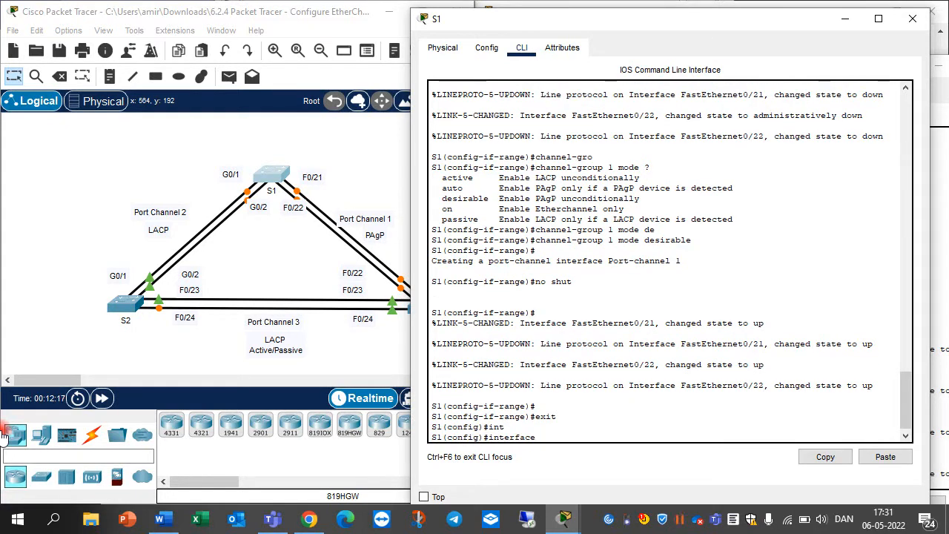
text(po)
key(Tab)
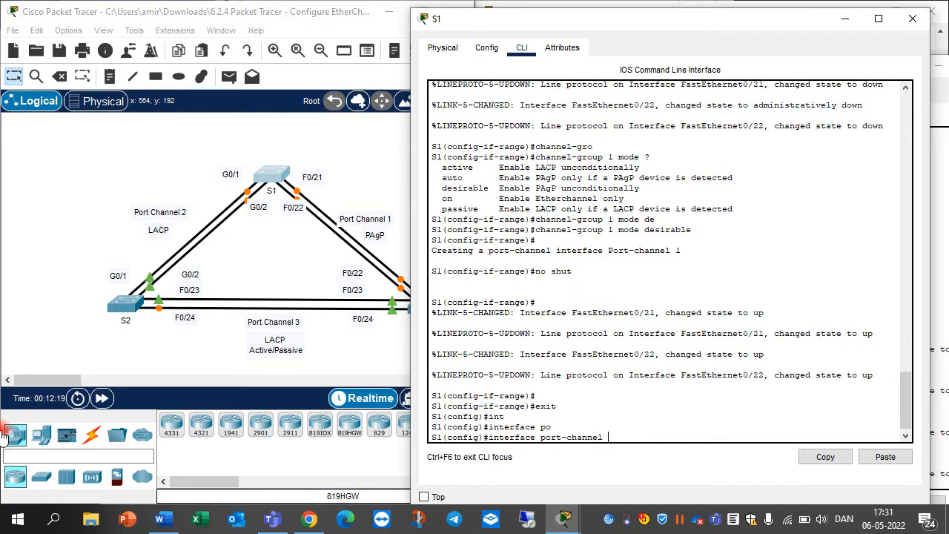
text(1)
key(Return)
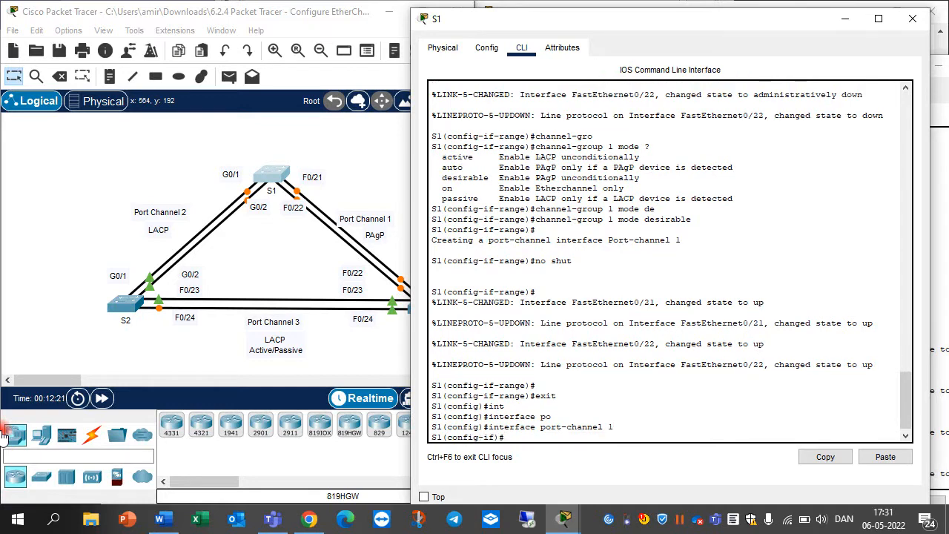
text(sw mode tr)
key(Return)
key(Return)
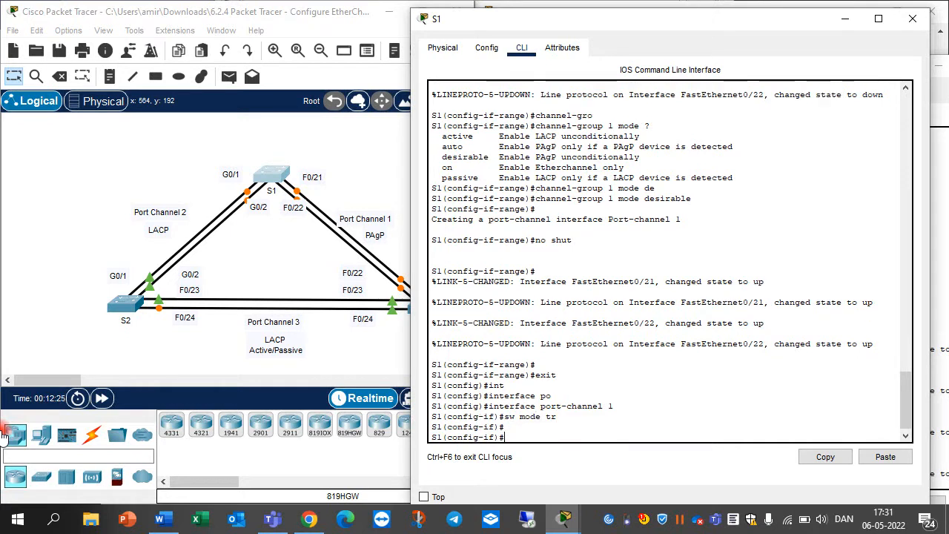
Save the running configuration on S1 with "do wr".
text(c)
key(BackSpace)
text(do wr)
key(Return)
key(Return)
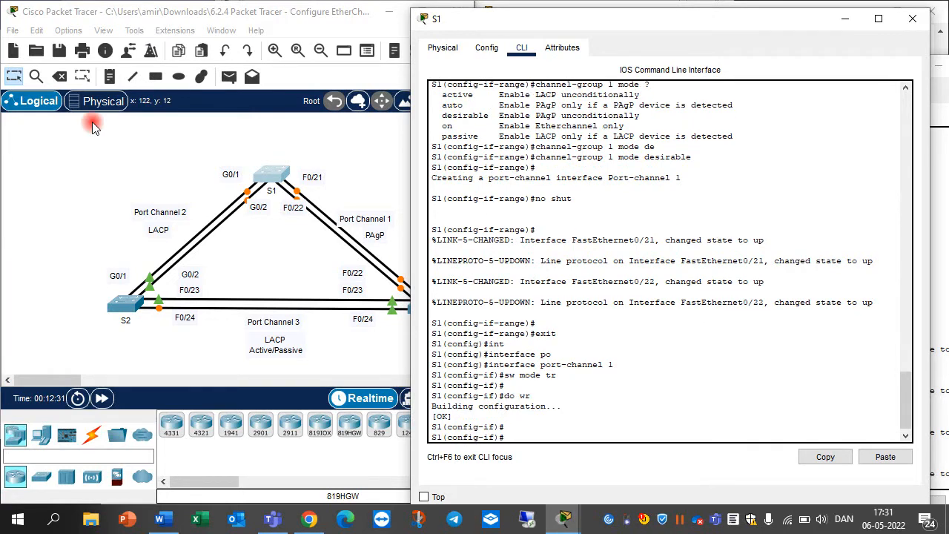
Switch to the S3 command line, enter interface range f0/21-22 and shut down both ports.
click(351, 214)
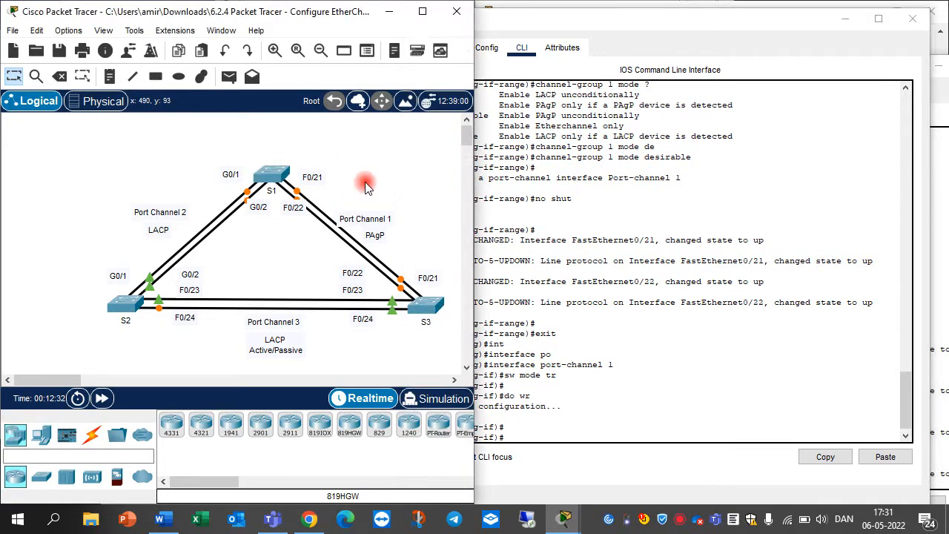
click(424, 304)
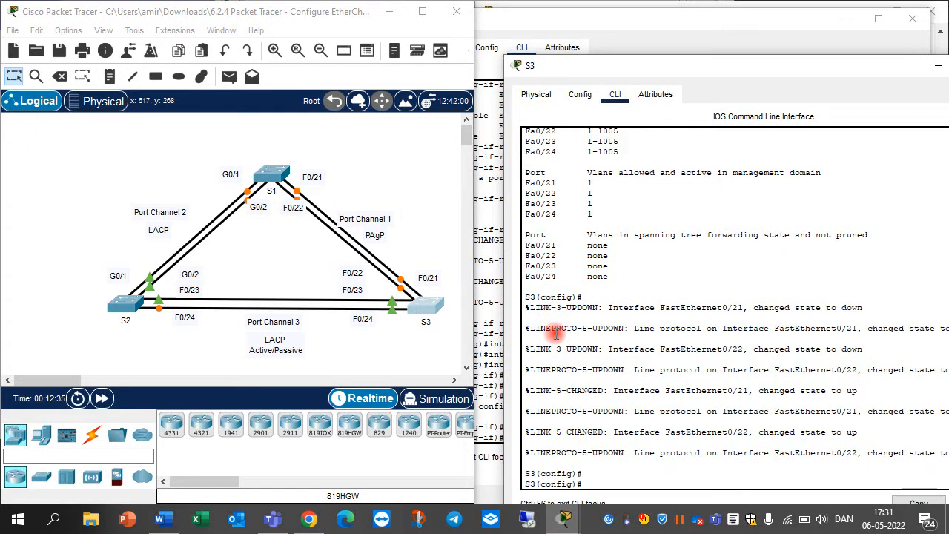
text(int ran f0)
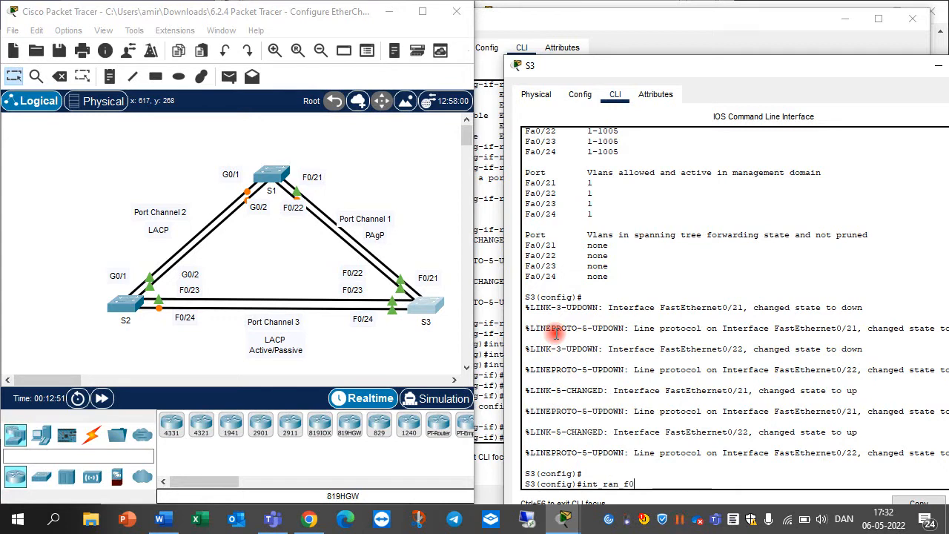
text(/21-22)
key(Return)
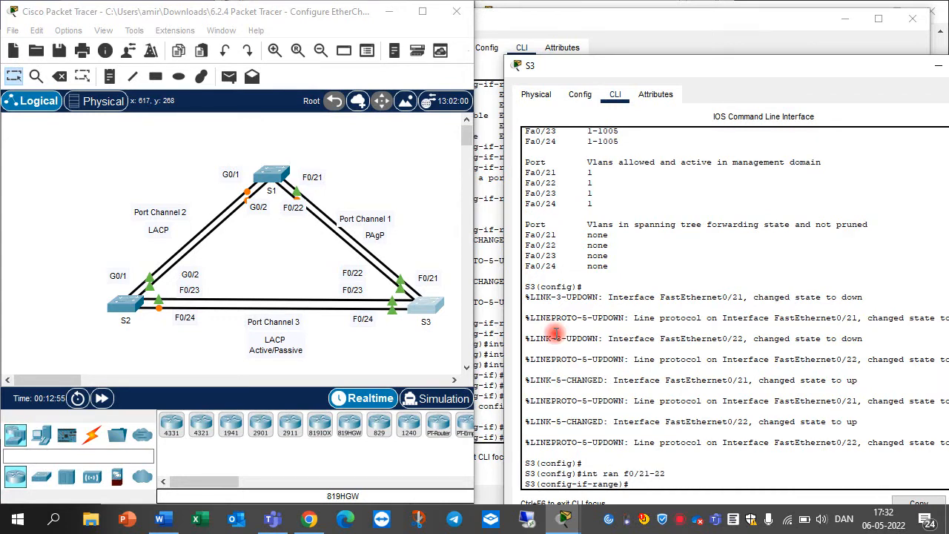
text(shut)
key(Return)
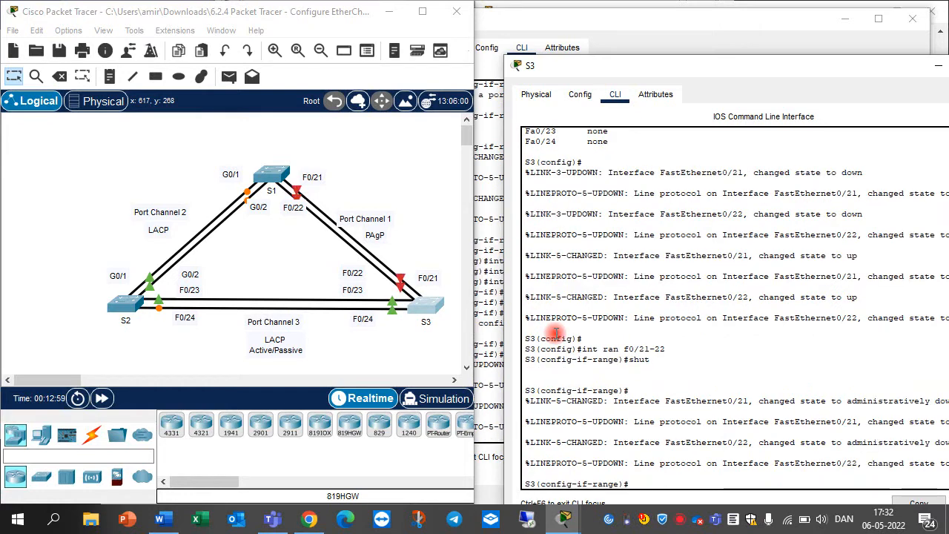
Assign f0/21-22 on S3 to Port Channel 1 with "channel-group 1 mode desirable".
text(channel-g)
key(Tab)
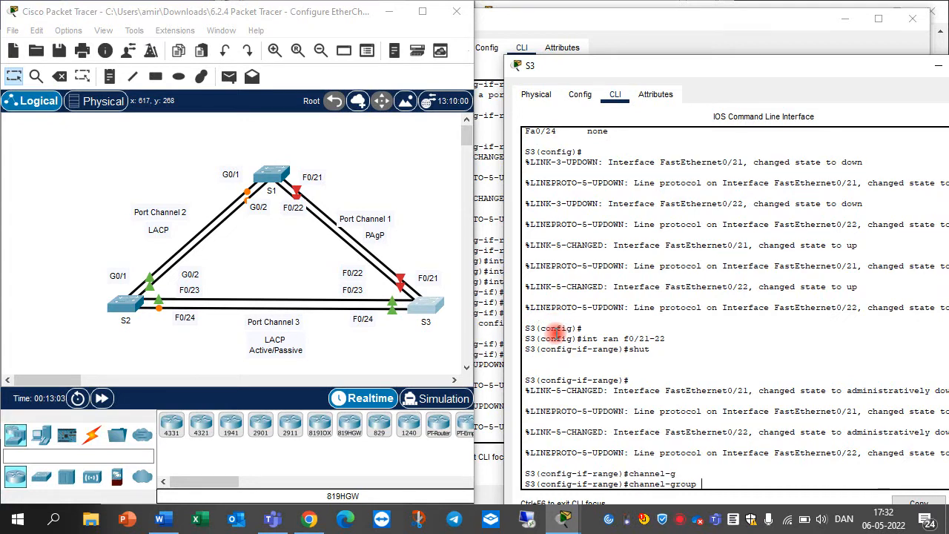
text(1 mode de)
key(Tab)
key(Return)
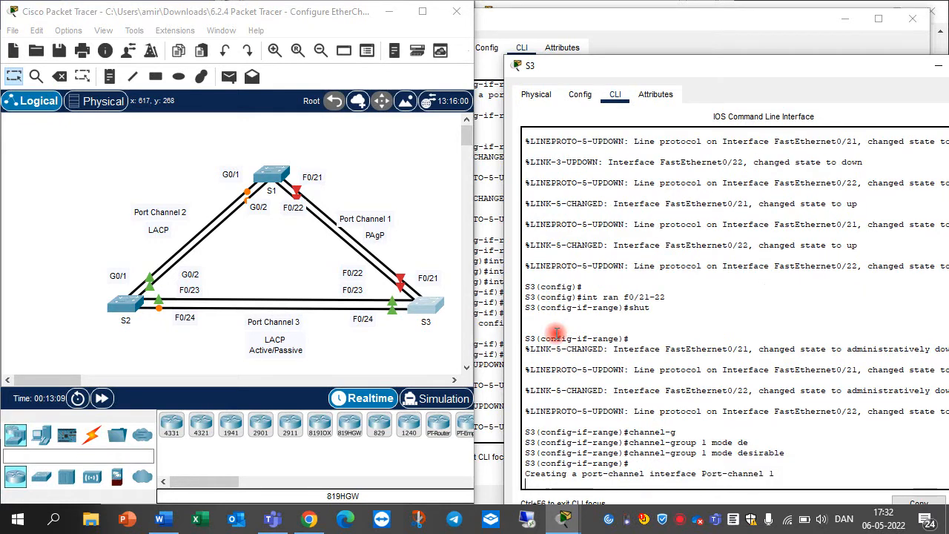
Bring f0/21-22 on S3 back up with "no shut" and exit interface range mode.
text(no shut)
key(Return)
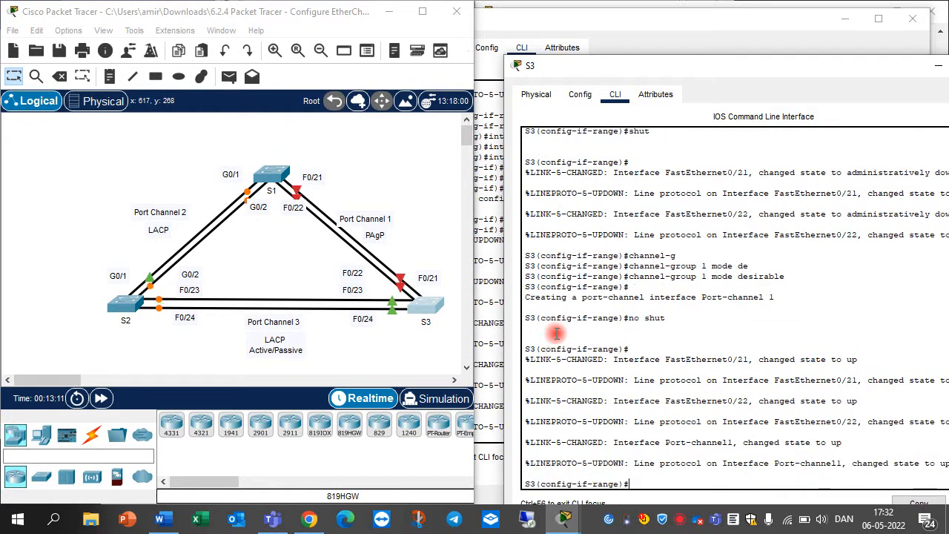
key(Return)
text(exit)
key(Return)
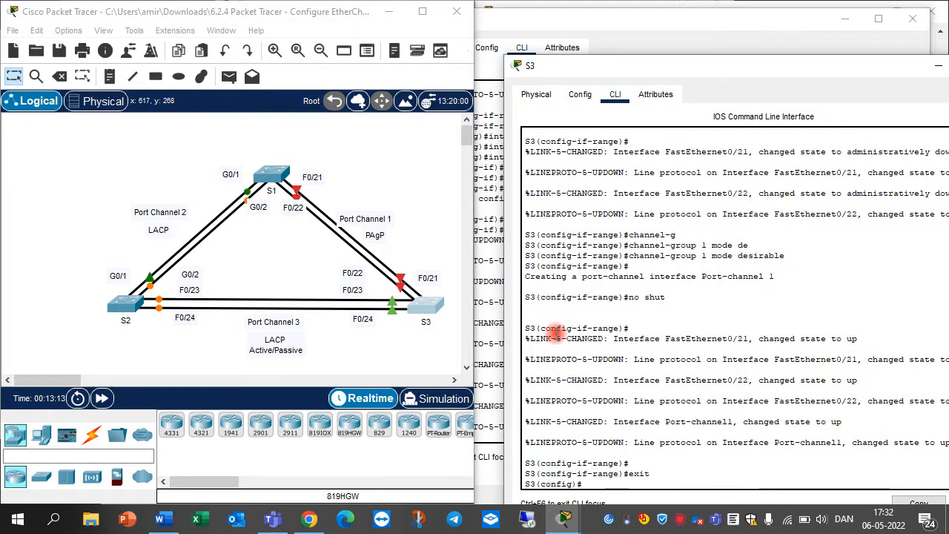
On S3, enter interface port-channel 1 and set it to trunk mode with "sw mo tr".
text(int po)
key(Tab)
text(2)
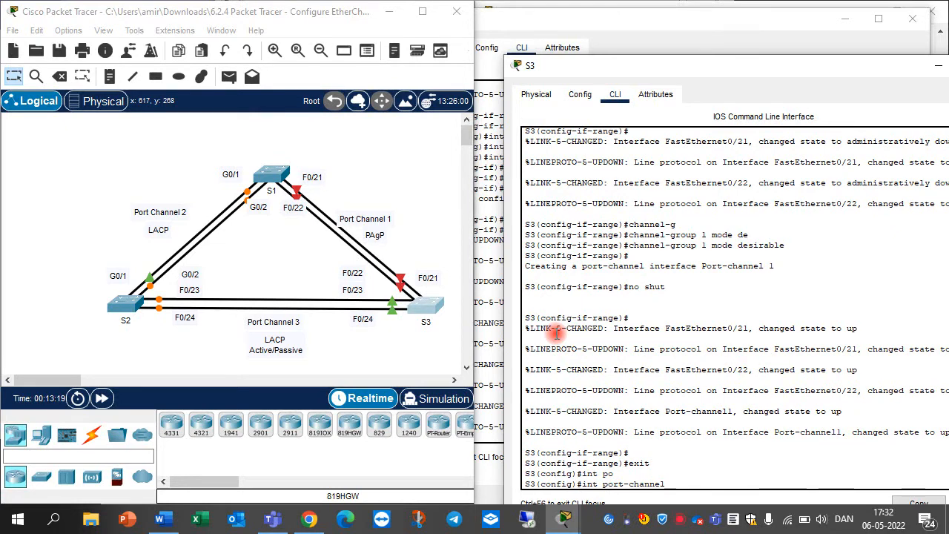
key(Return)
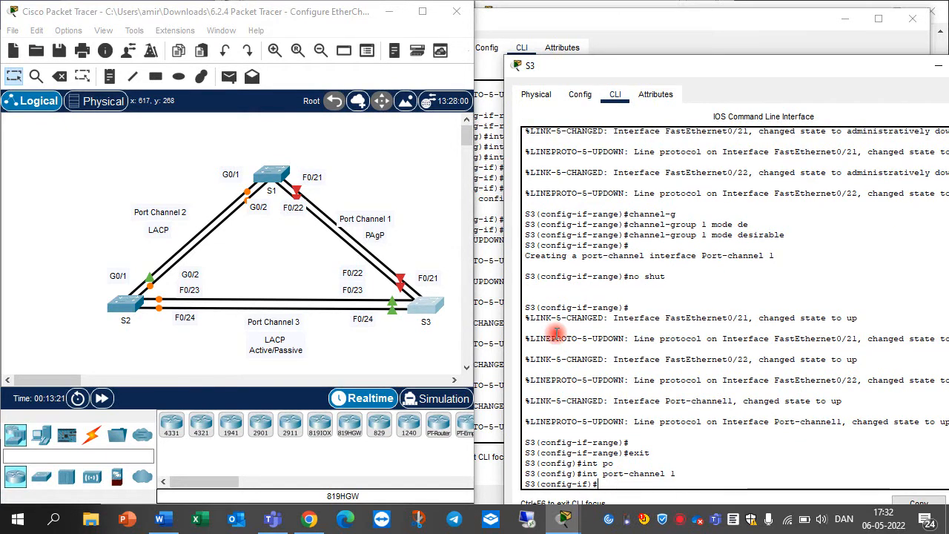
text(sw mo tr)
key(Return)
key(Return)
key(Return)
key(Return)
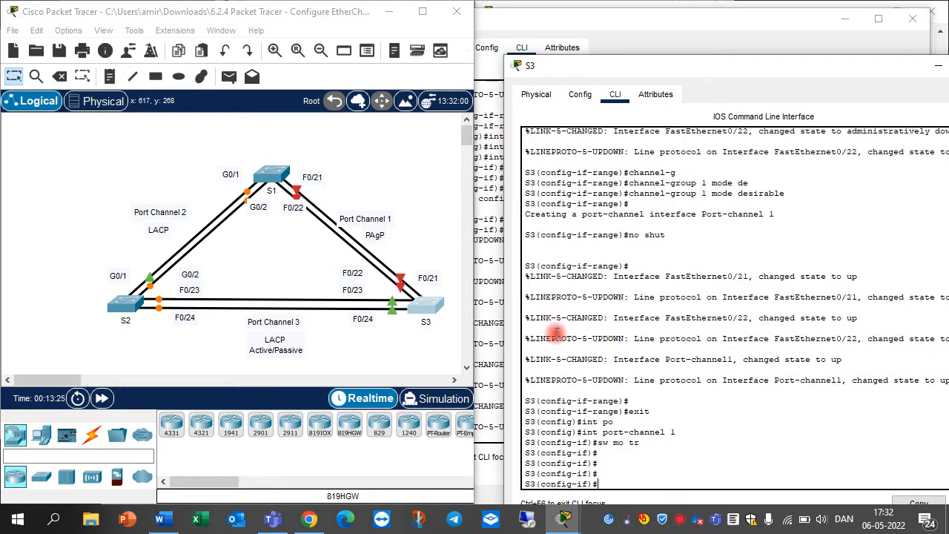
Save the S3 configuration with "do wr" and fast-forward the simulation time.
text(do wr)
key(Return)
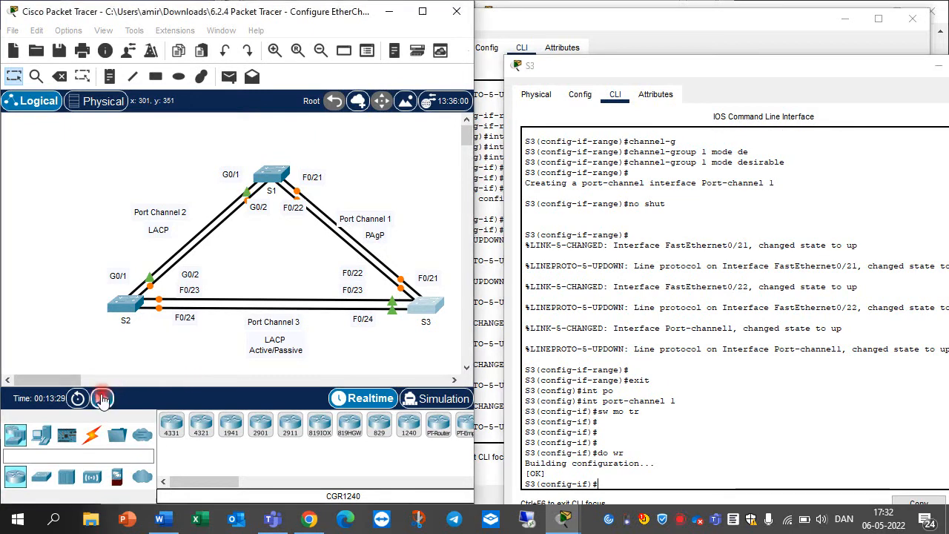
click(101, 399)
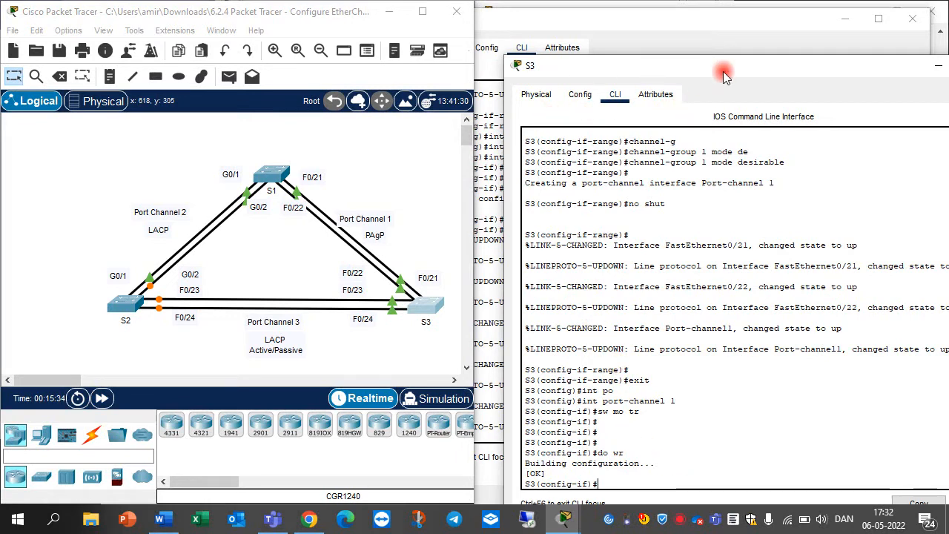
Close the S3 and S1 windows and bring up the Step 2 instructions for verifying Port Channel 1.
drag(722, 71, 387, 47)
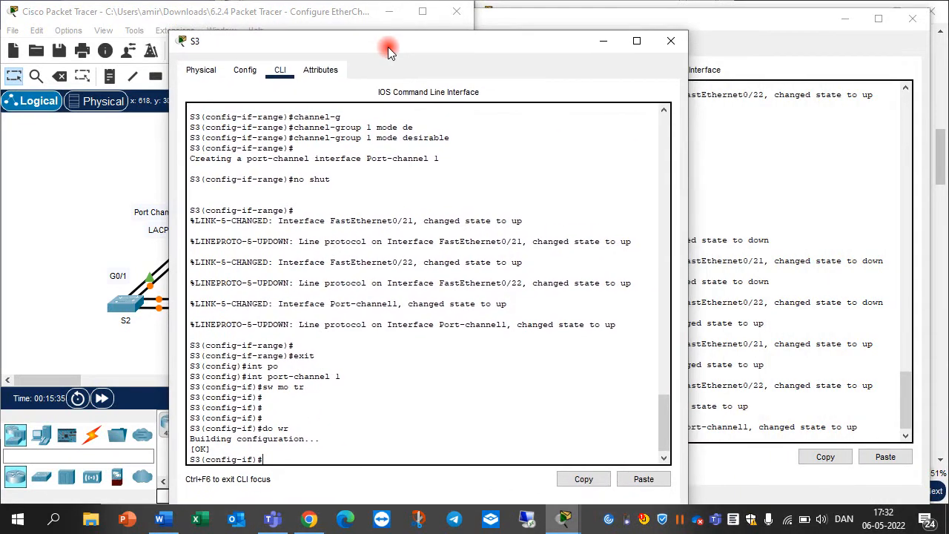
click(679, 43)
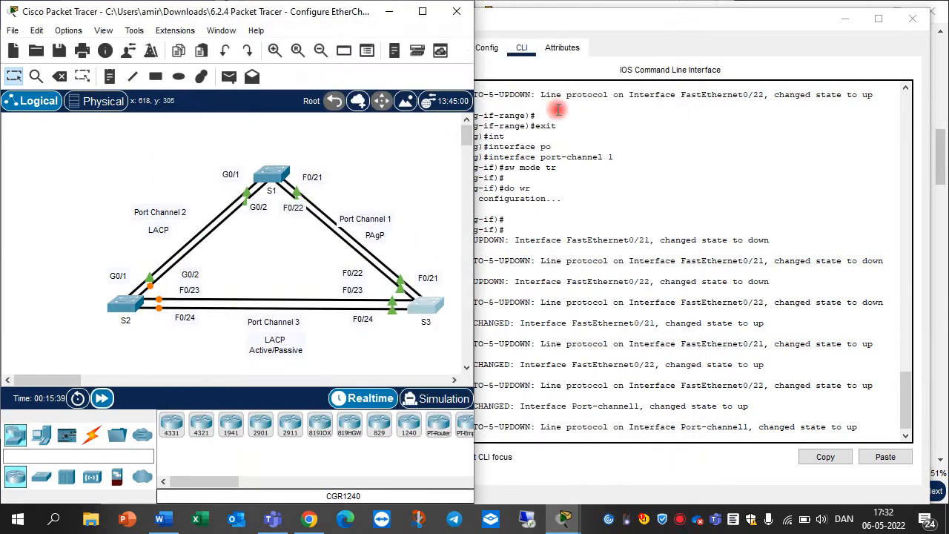
click(915, 31)
scroll(643, 259, down, 5)
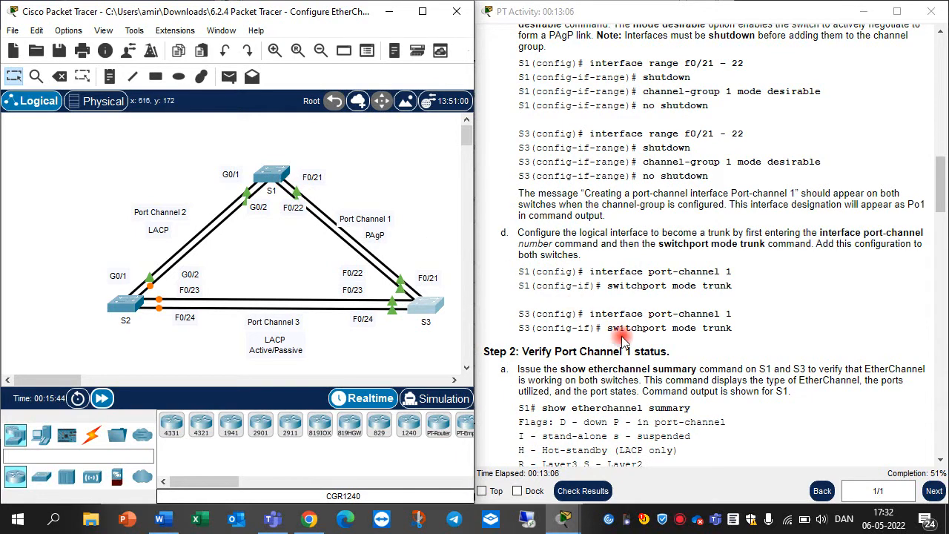
scroll(593, 327, down, 2)
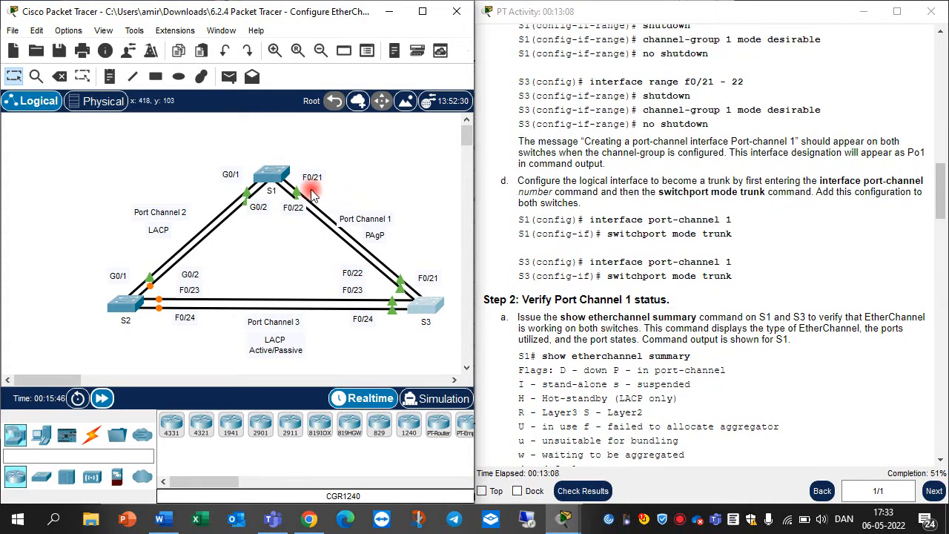
On S1, leave configuration mode with "end" and run "show etherchannel summary".
click(271, 173)
key(Return)
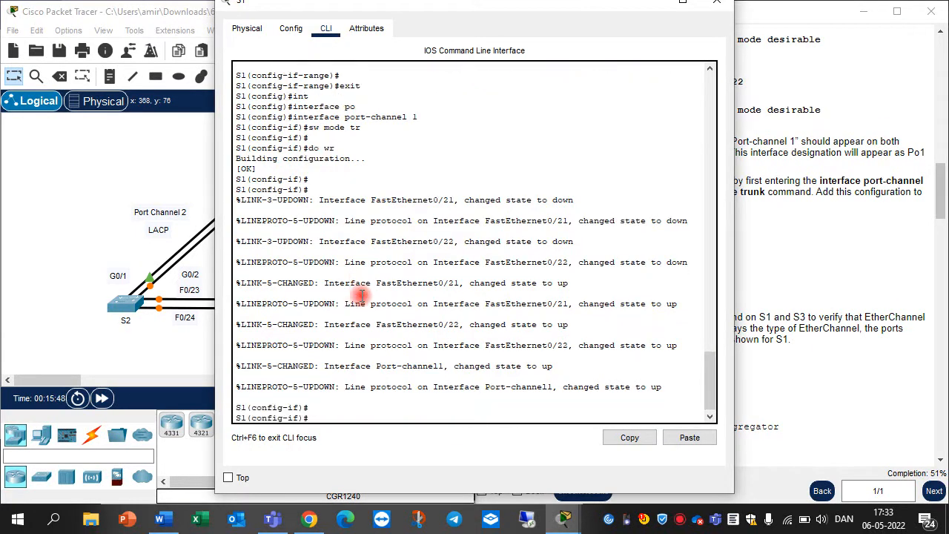
text(end)
key(Return)
key(Return)
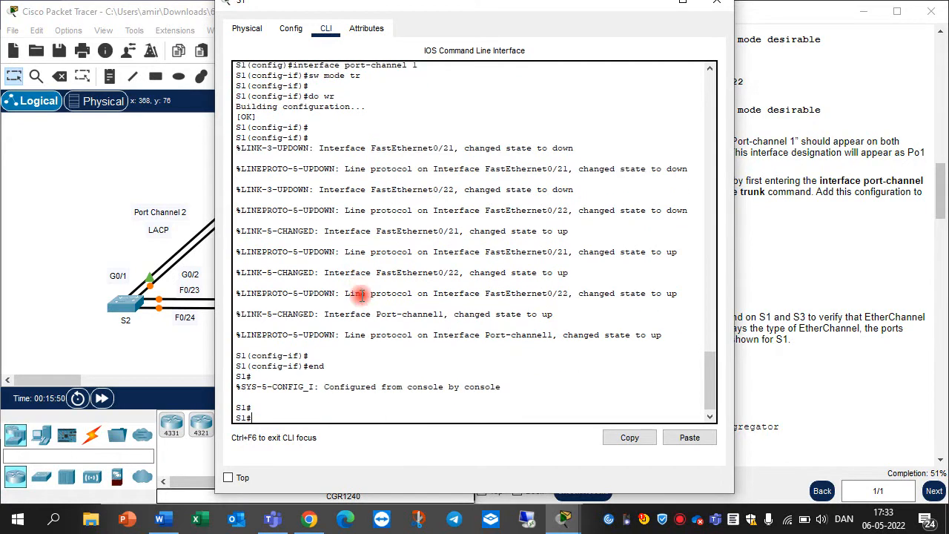
text(show eth)
key(Tab)
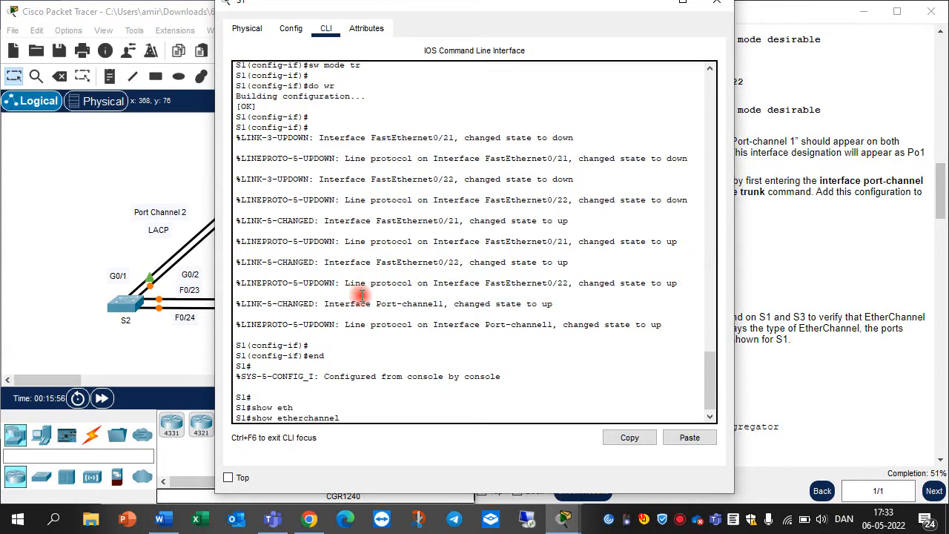
text(su)
key(Tab)
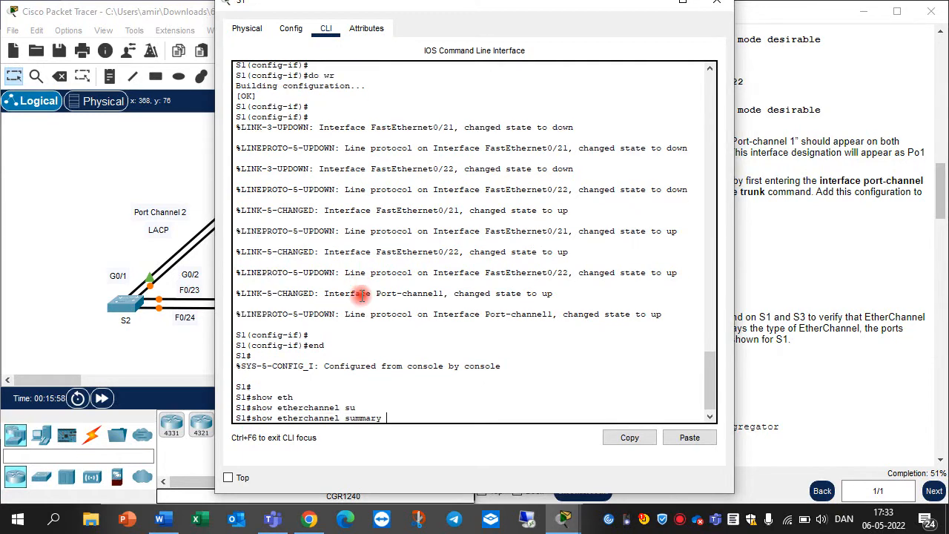
key(Return)
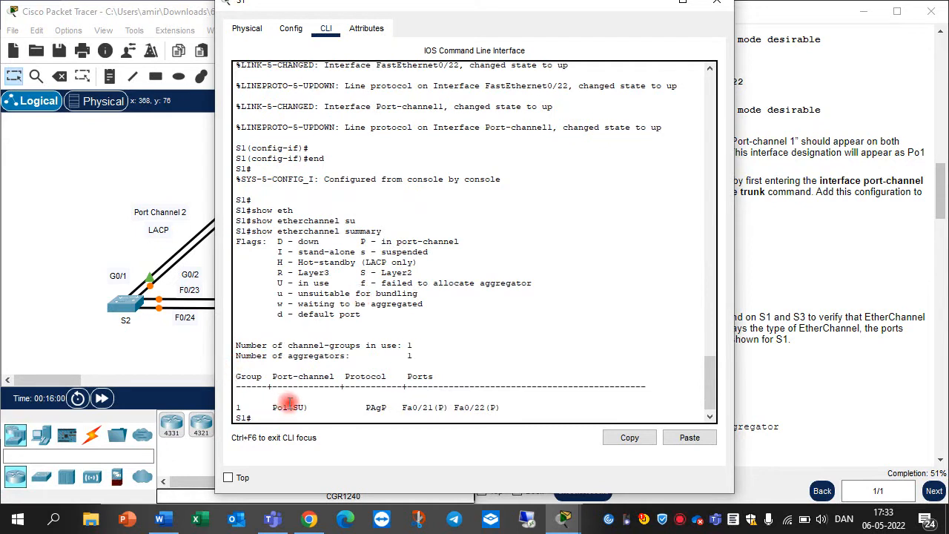
Examine the Port Channel 1 entry in S1's summary: its name, protocol, member ports and the meaning of its status flags.
drag(267, 407, 286, 407)
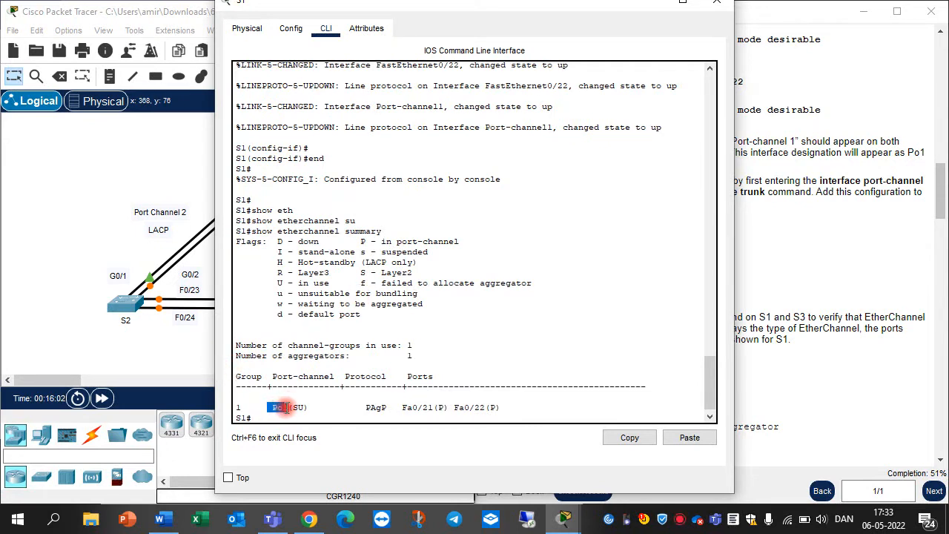
click(369, 409)
drag(370, 409, 387, 409)
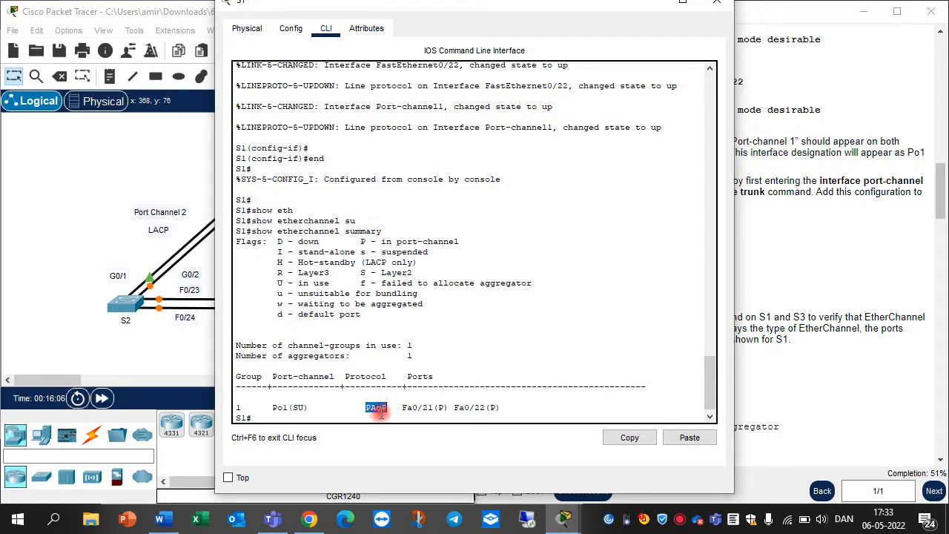
drag(401, 409, 506, 409)
click(295, 358)
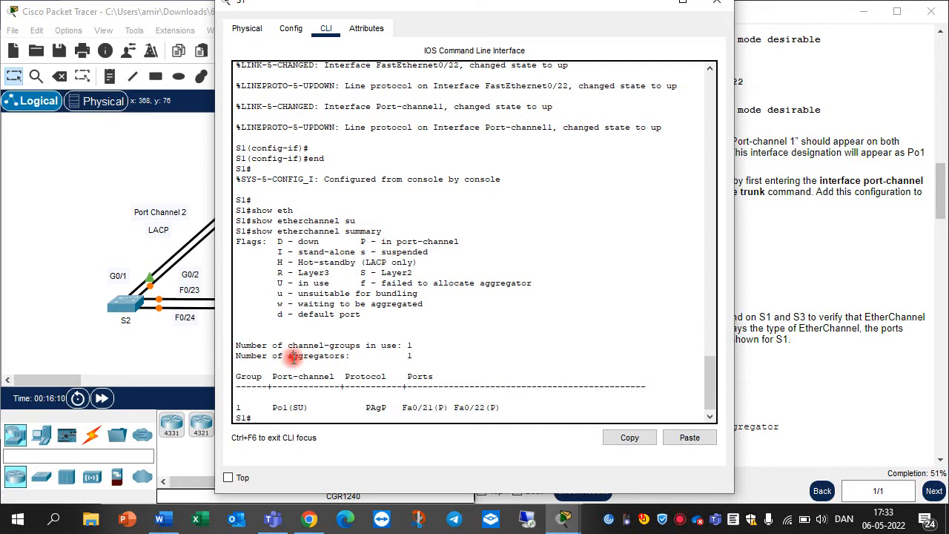
drag(293, 409, 302, 409)
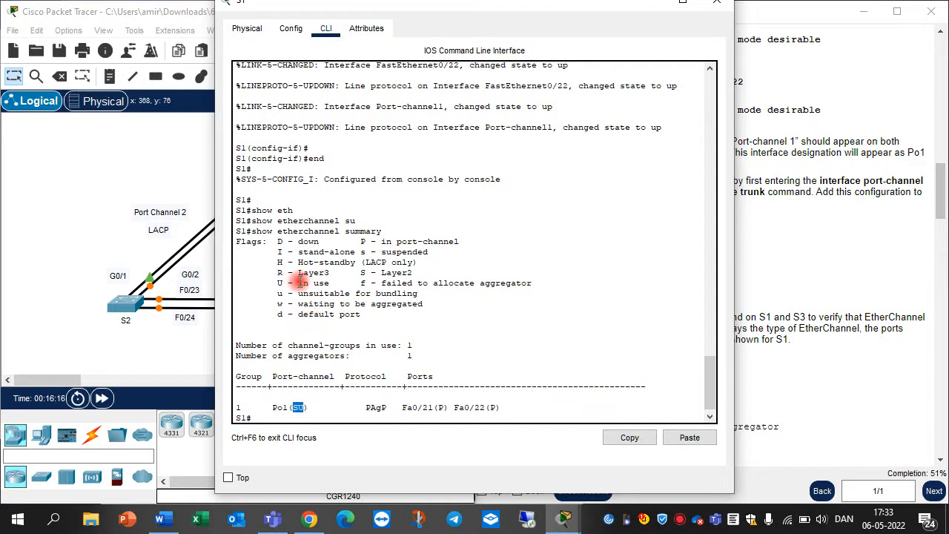
drag(298, 282, 405, 273)
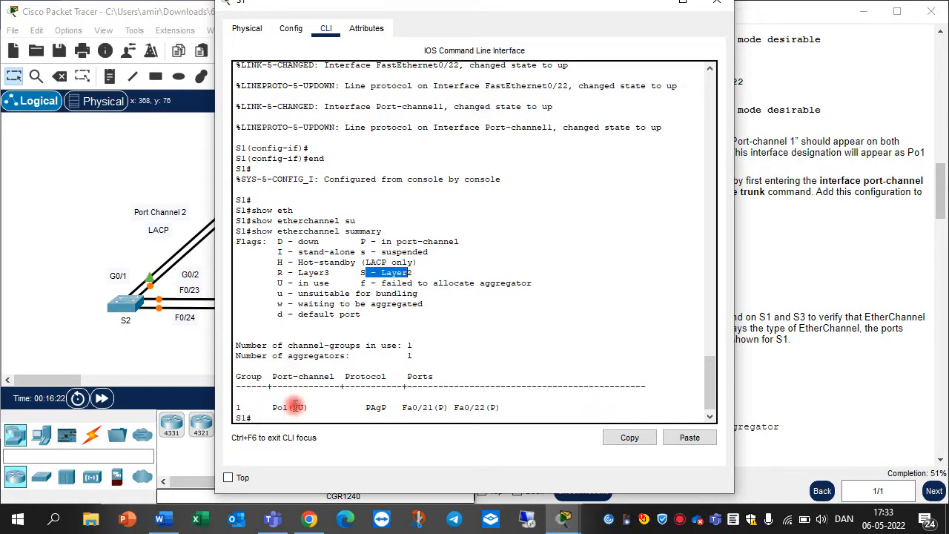
drag(292, 407, 304, 407)
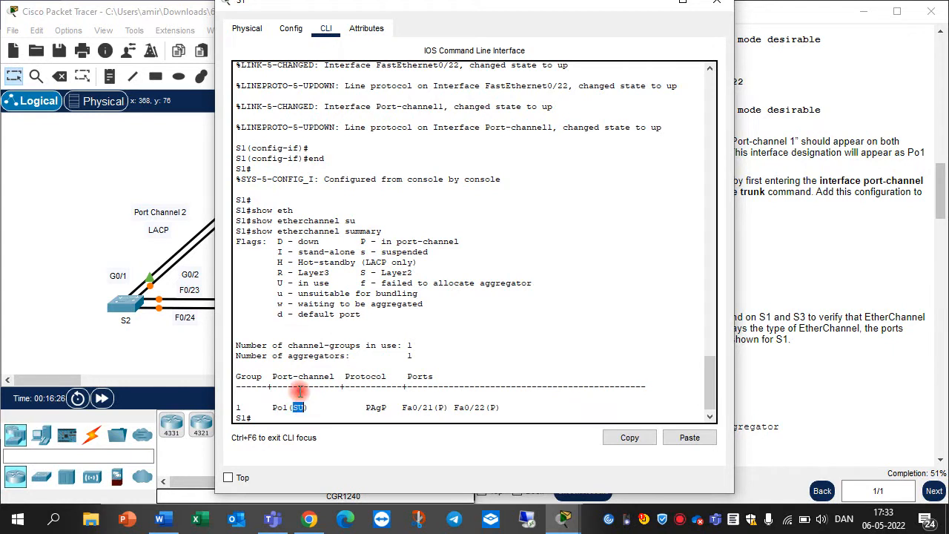
drag(298, 240, 317, 241)
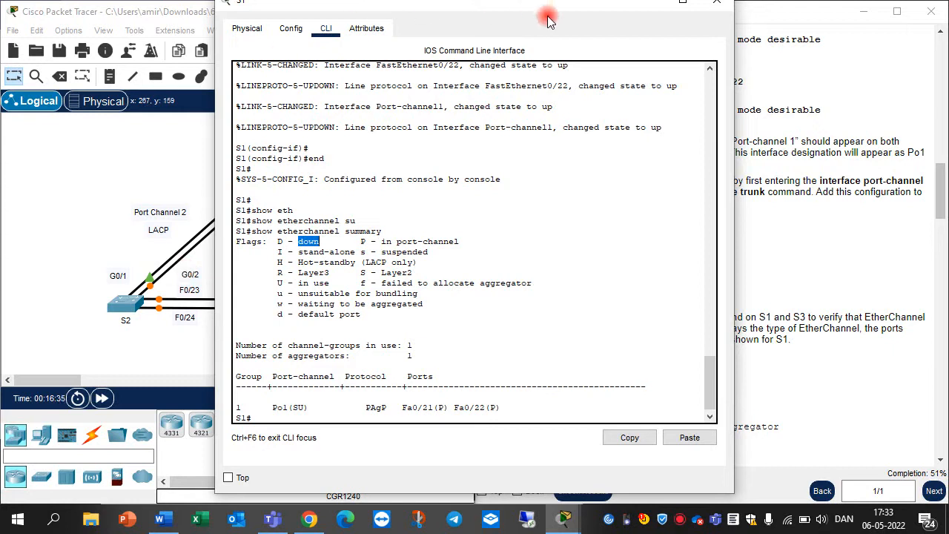
Review the Part 3 instructions for Port Channel 2, and enter global configuration mode on S1 with "conf t".
click(722, 14)
scroll(663, 178, down, 10)
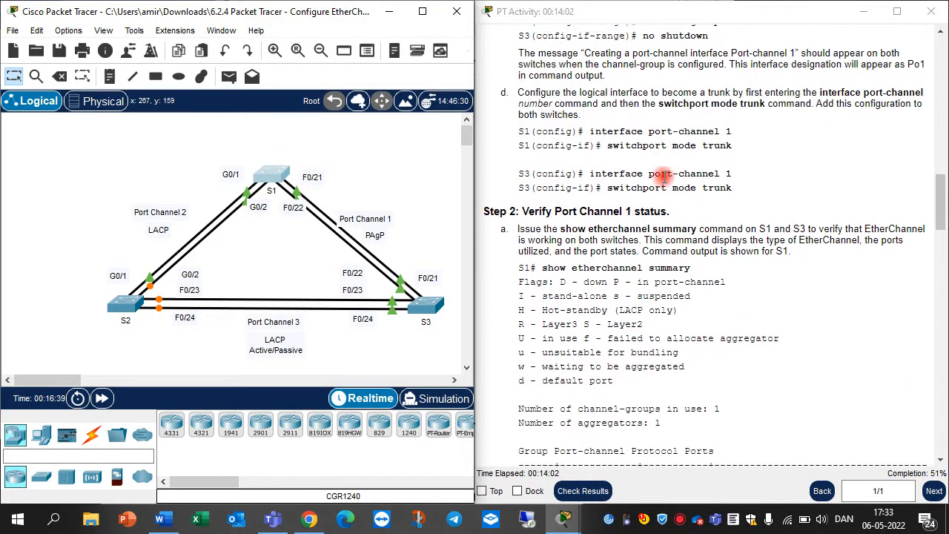
scroll(659, 178, down, 2)
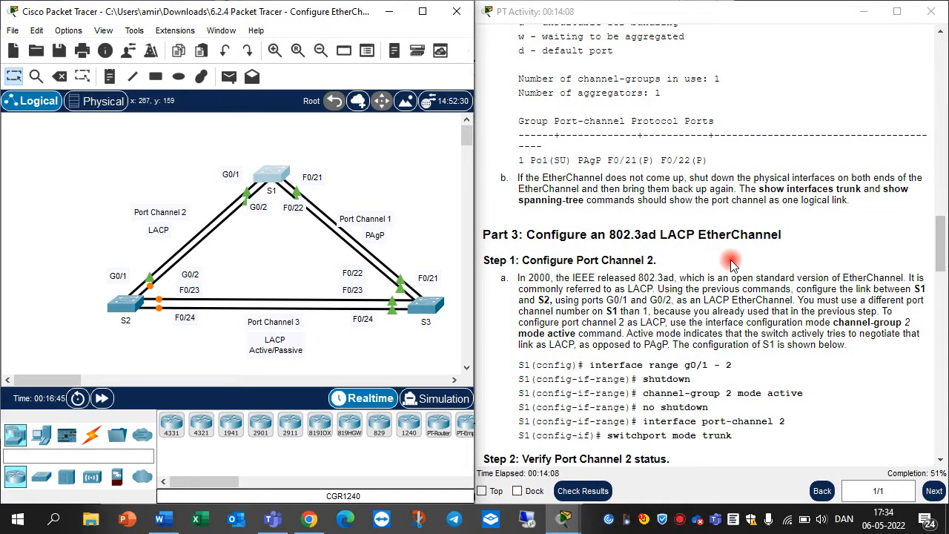
click(272, 172)
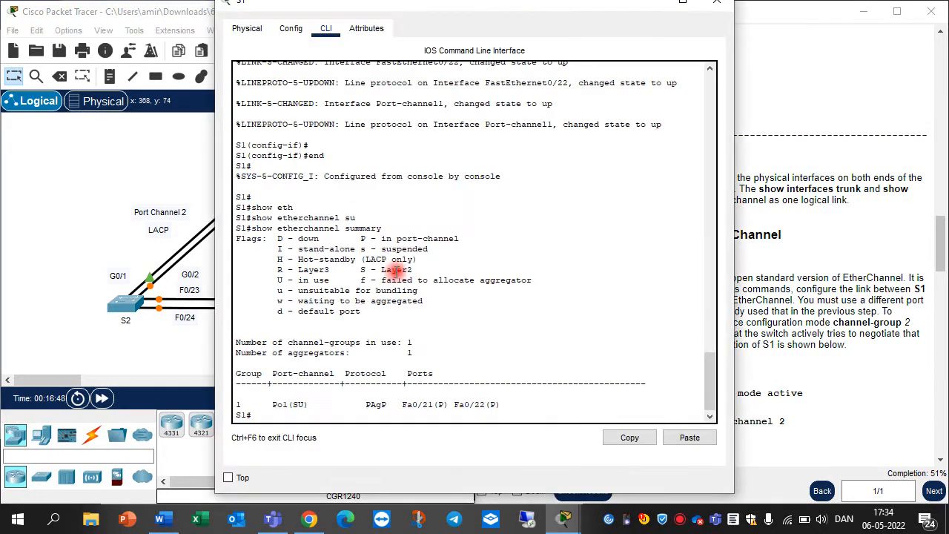
key(Return)
key(Return)
text(co)
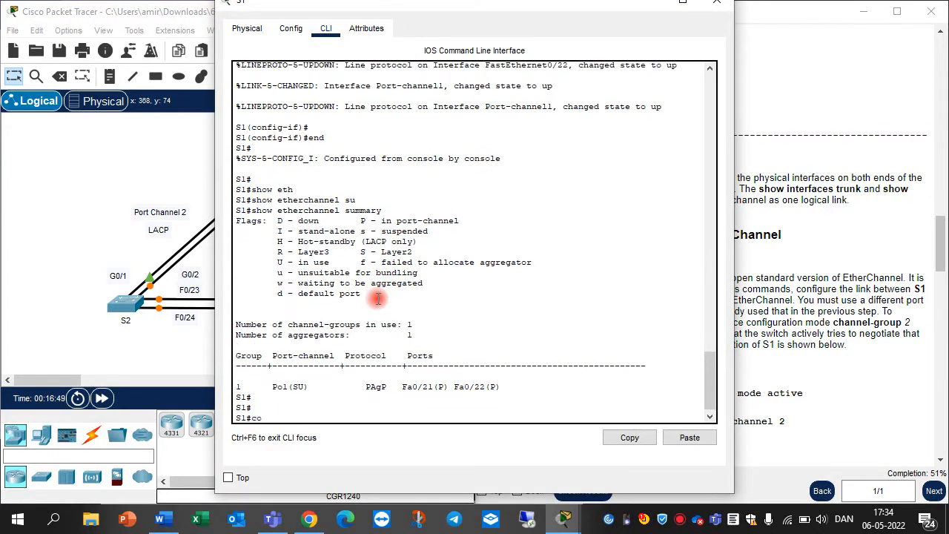
text(nf t)
key(Return)
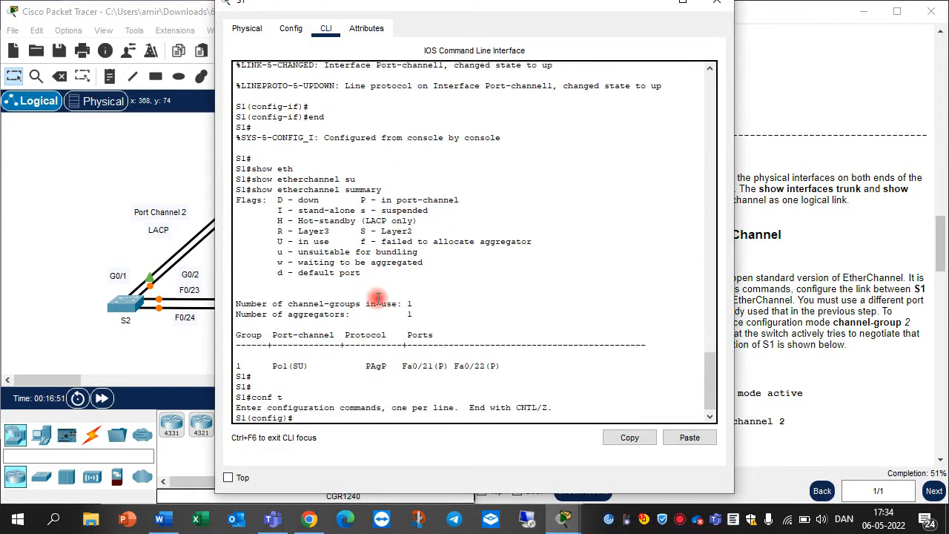
On S1, enter interface range g0/1-2 and shut down both ports.
text(int ra g0/1-2)
key(Return)
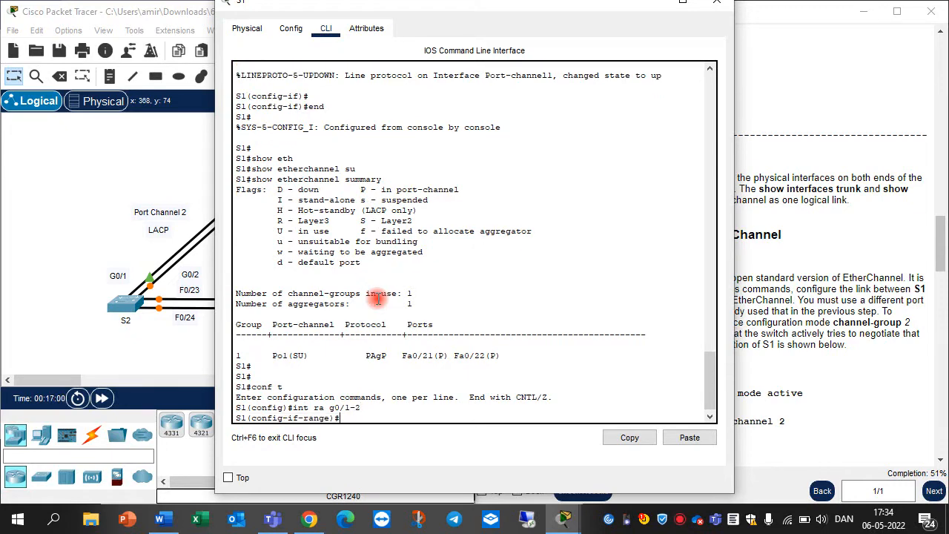
text(shut)
key(Return)
key(Return)
List the available channel-group modes and assign g0/1-2 on S1 to Port Channel 2 with "channel-group 2 mode passive".
text(chan)
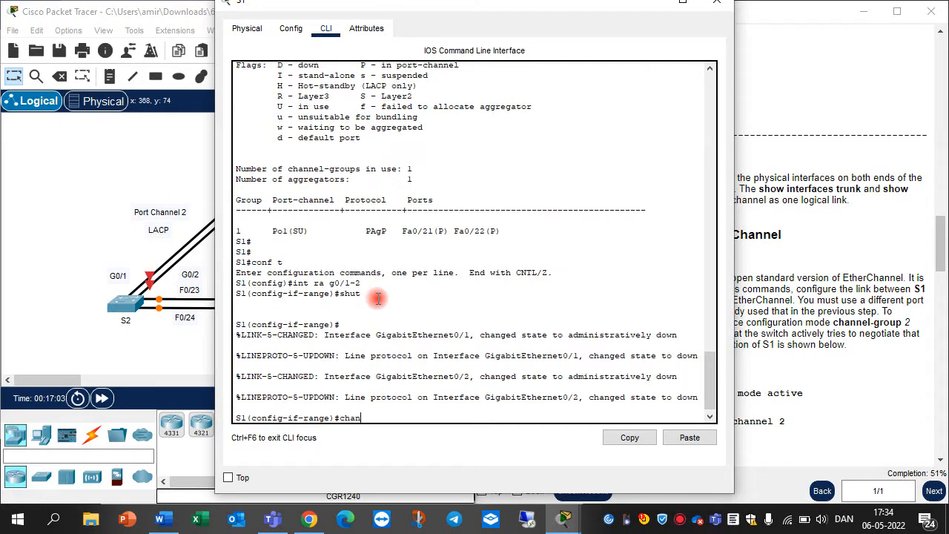
text(nel-ger)
key(Tab)
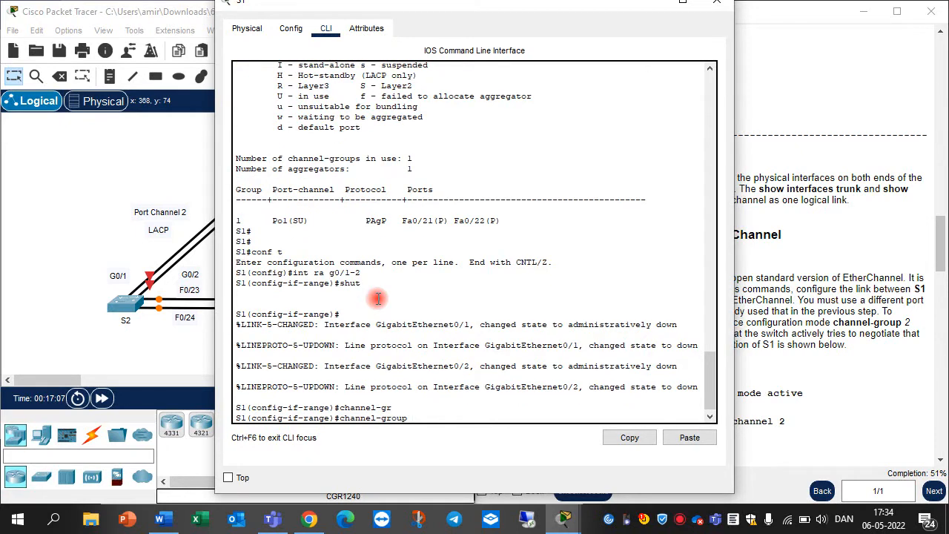
text(2 mode)
click(796, 312)
scroll(796, 311, down, 7)
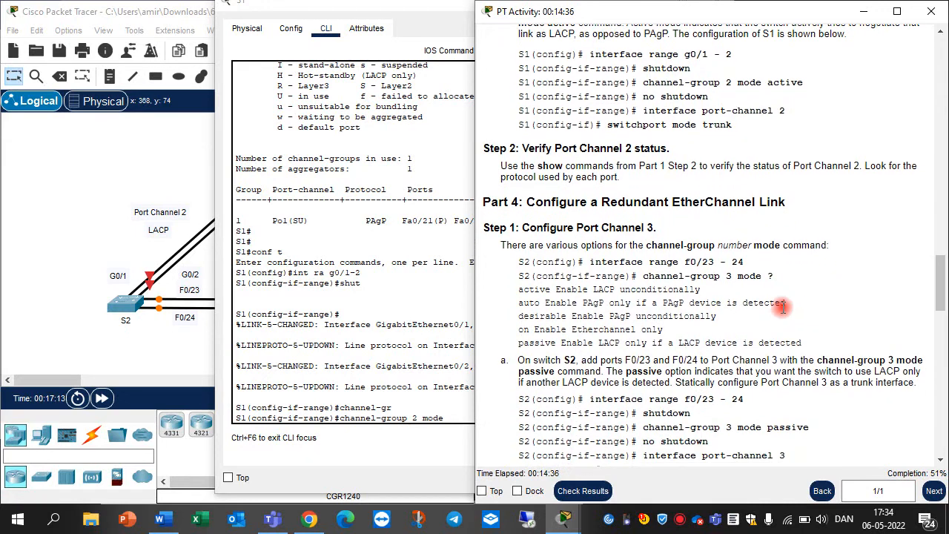
scroll(746, 333, down, 4)
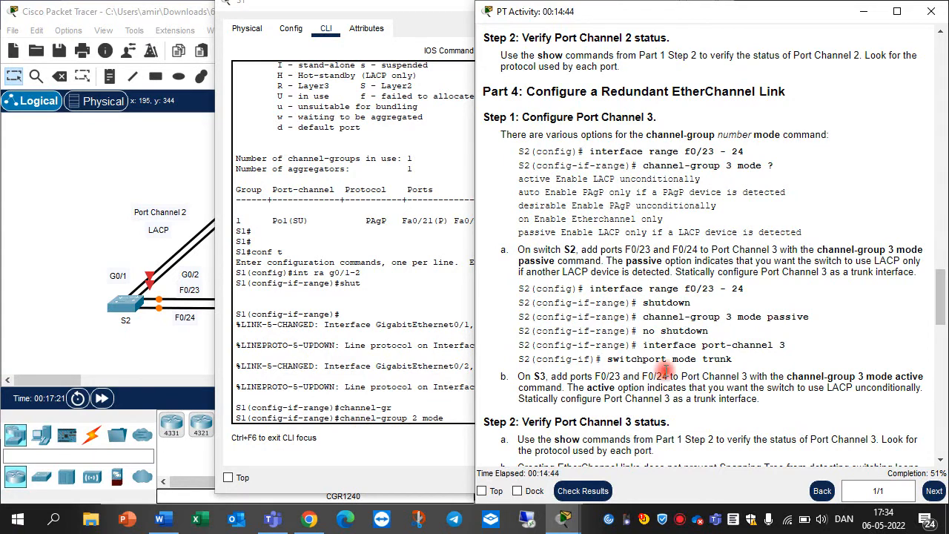
click(451, 421)
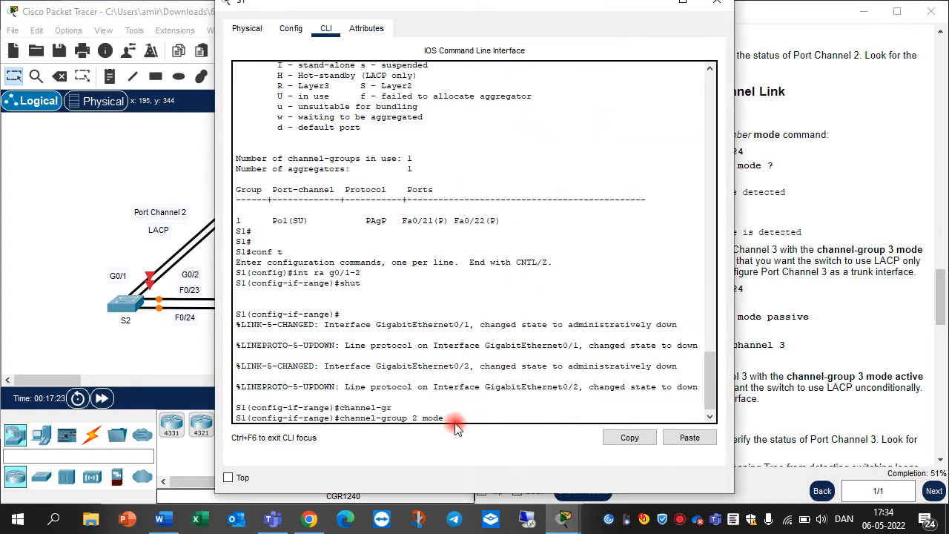
text(?)
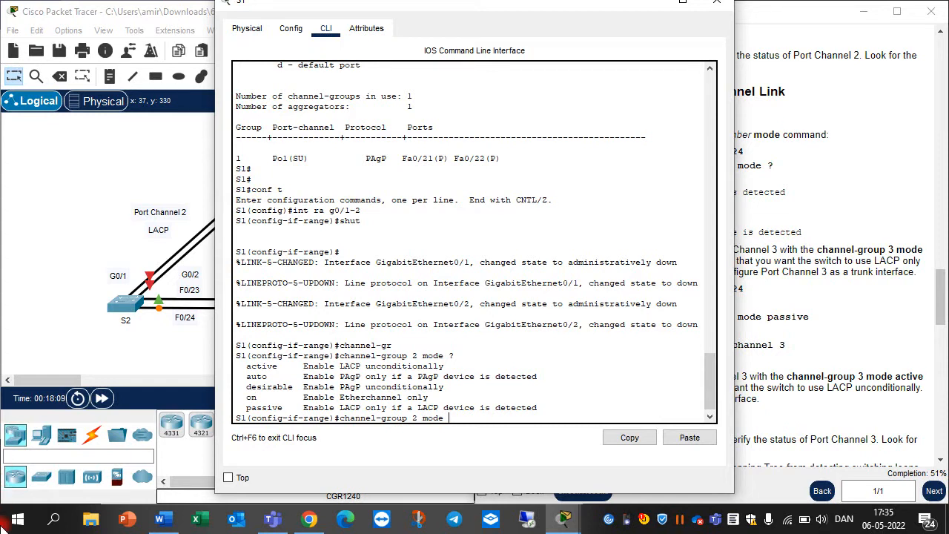
text(pas)
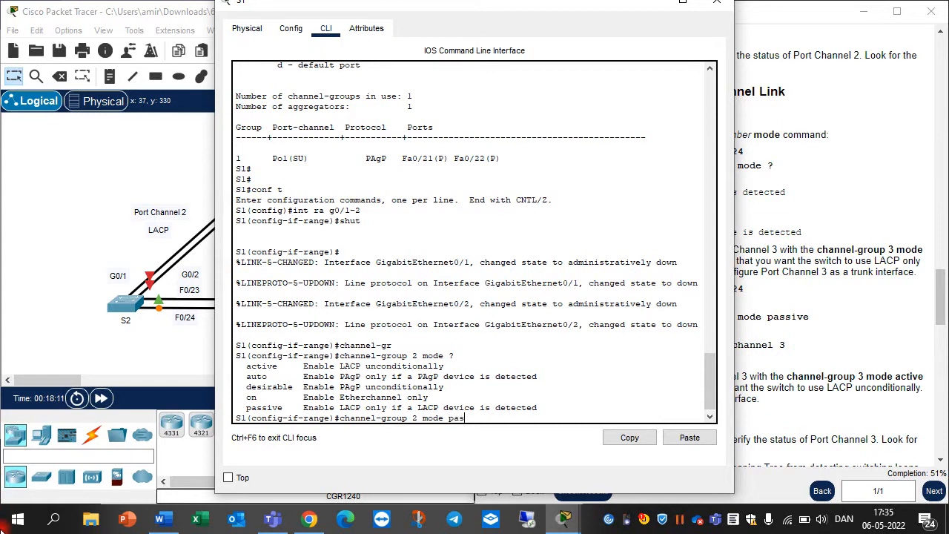
key(Tab)
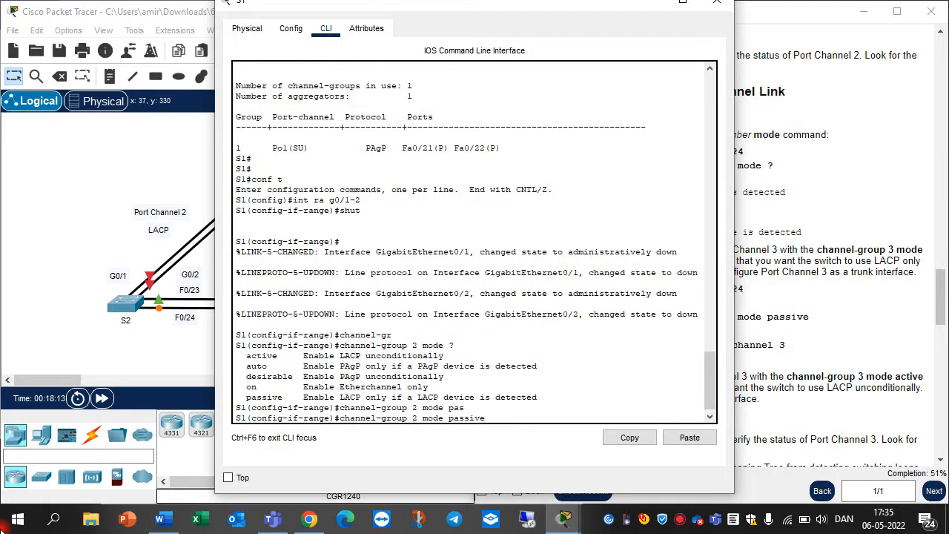
key(Return)
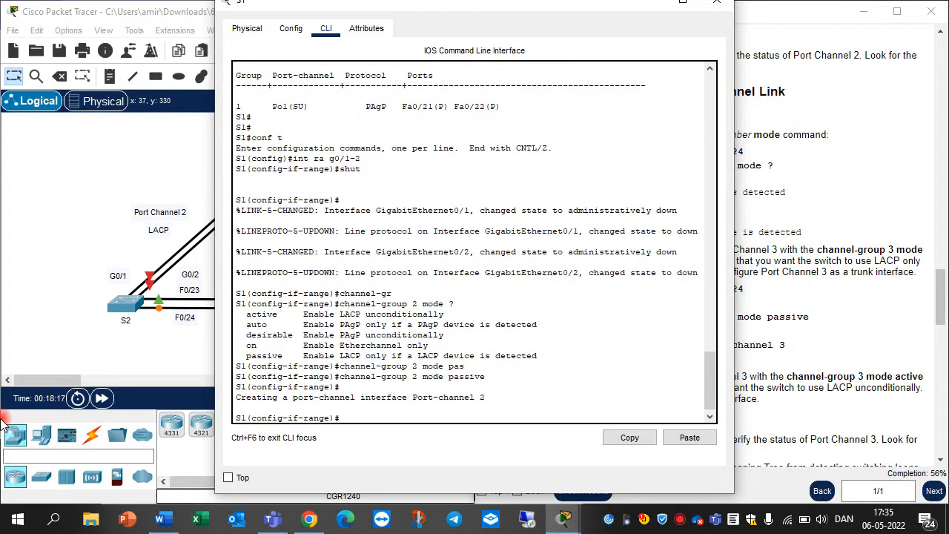
Bring g0/1-2 on S1 back up with "no shut" and exit interface range mode.
text(no shut)
key(Return)
text(ex)
key(Return)
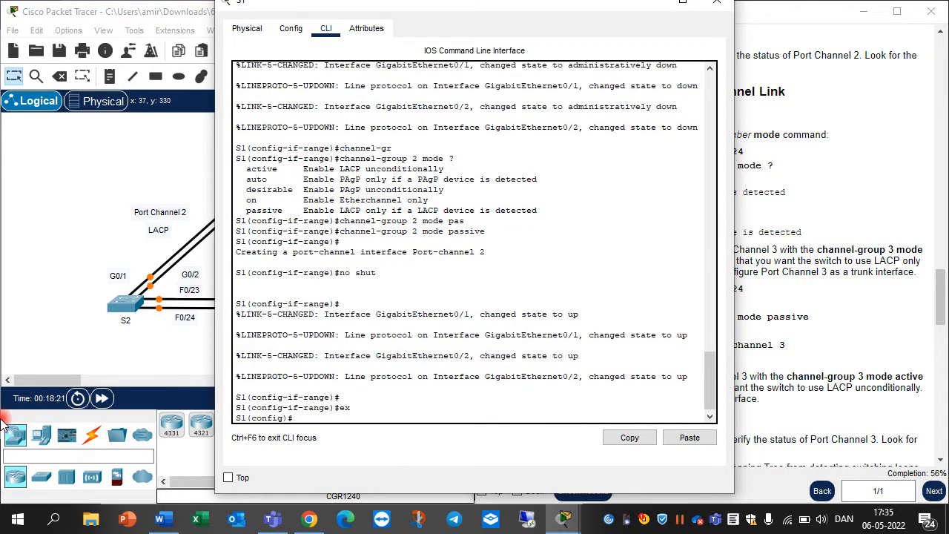
Set interface port-channel 2 on S1 to trunk mode with "sw mo tr" and save the configuration with "do wr".
text(int po)
key(Tab)
text(2)
key(Return)
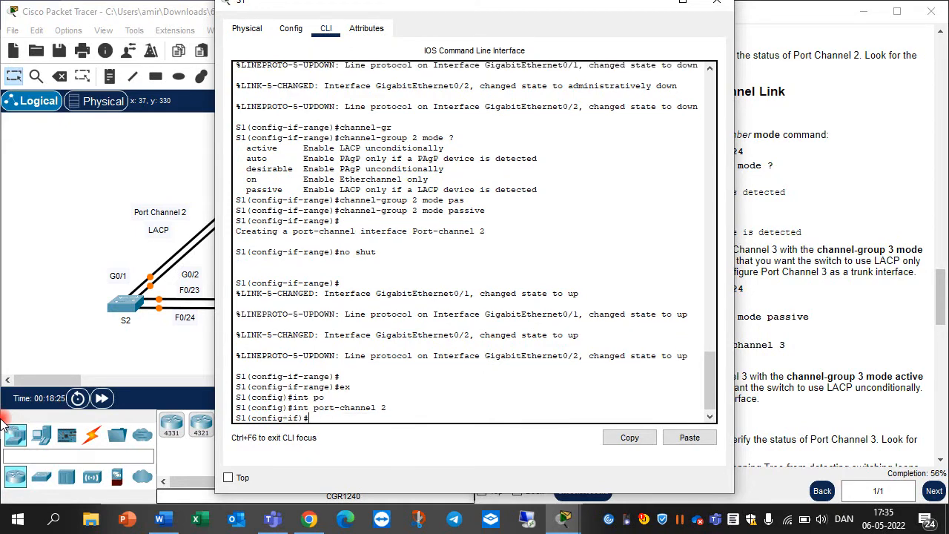
key(Return)
text(sw )
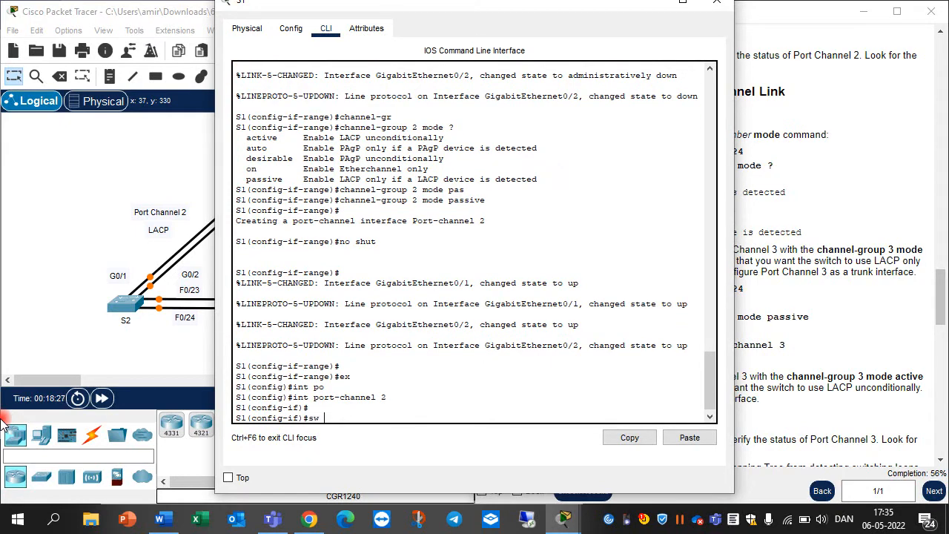
text(mo tr)
key(Return)
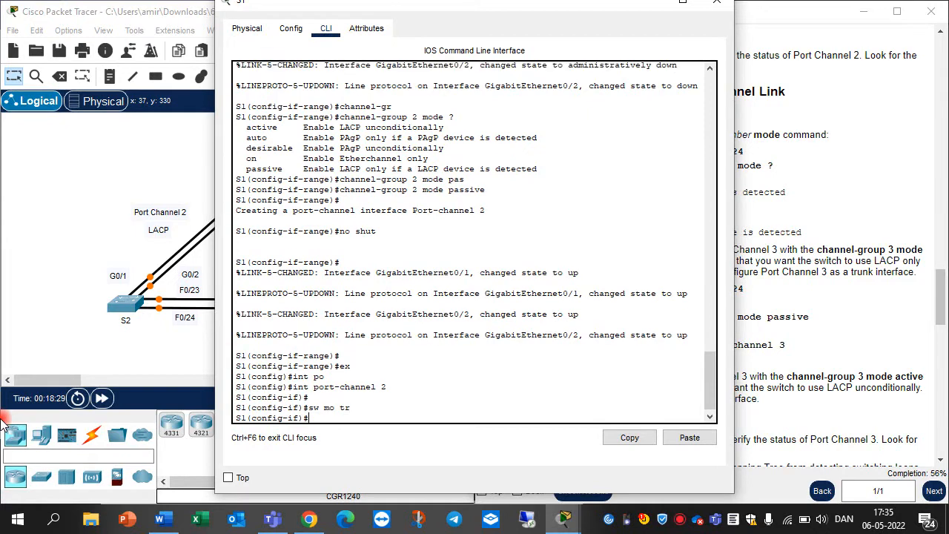
key(Return)
text(do wr)
key(Return)
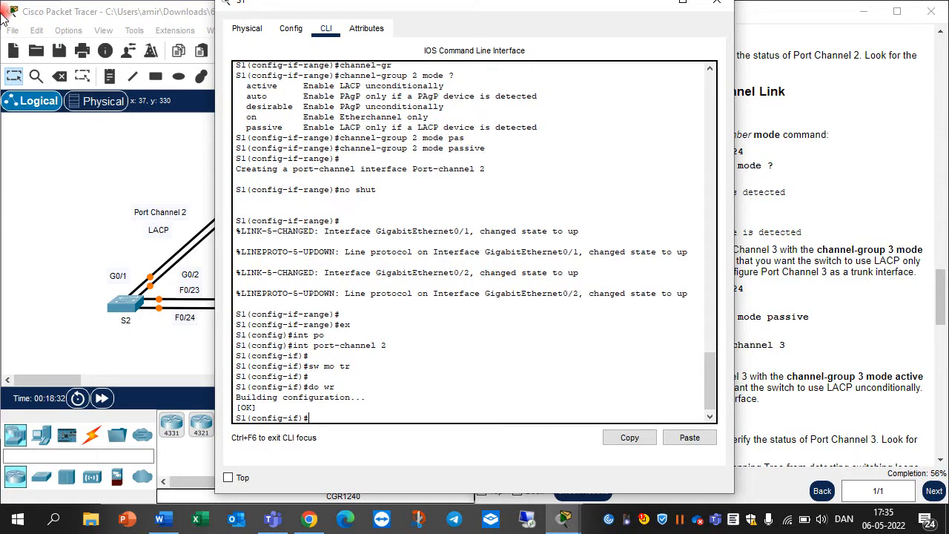
Open the command line of switch S2 and enter privileged EXEC mode with "en".
click(829, 156)
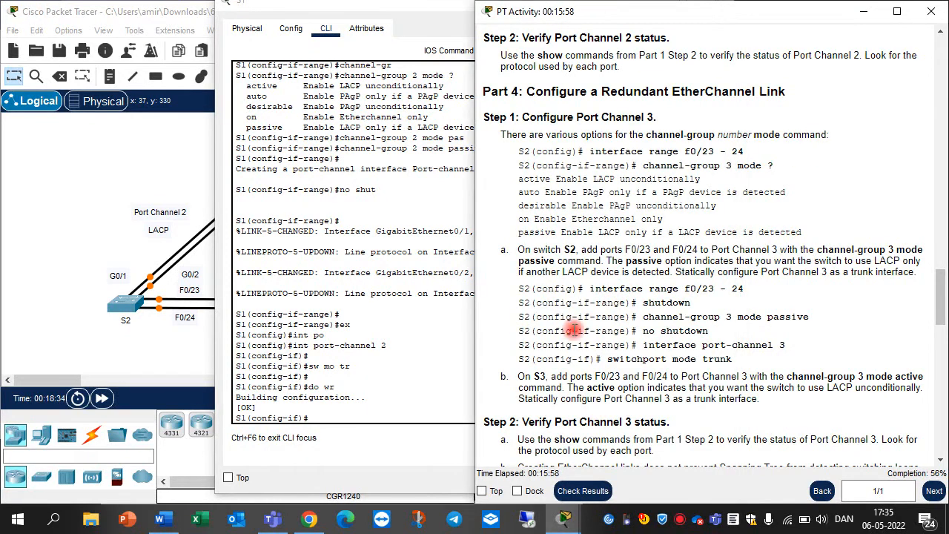
scroll(629, 332, down, 1)
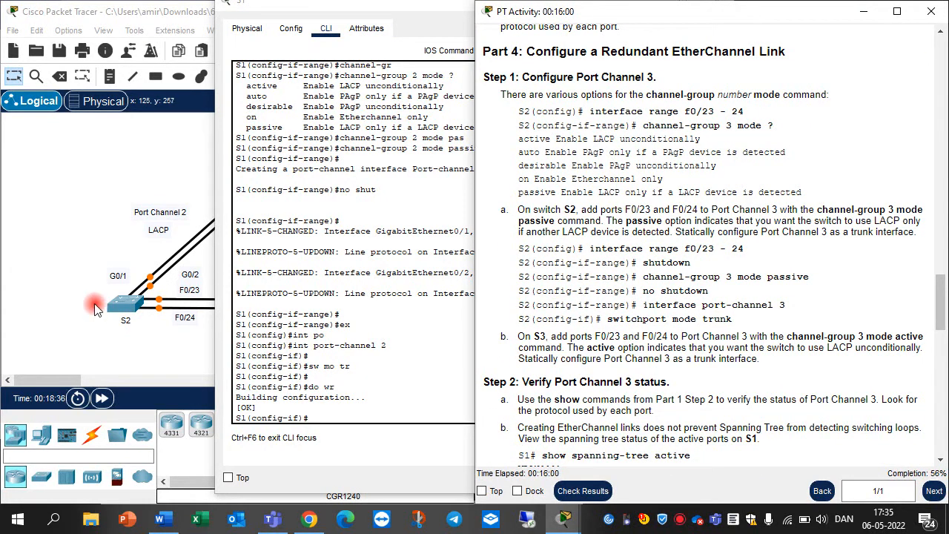
click(124, 308)
key(Return)
key(Return)
key(Return)
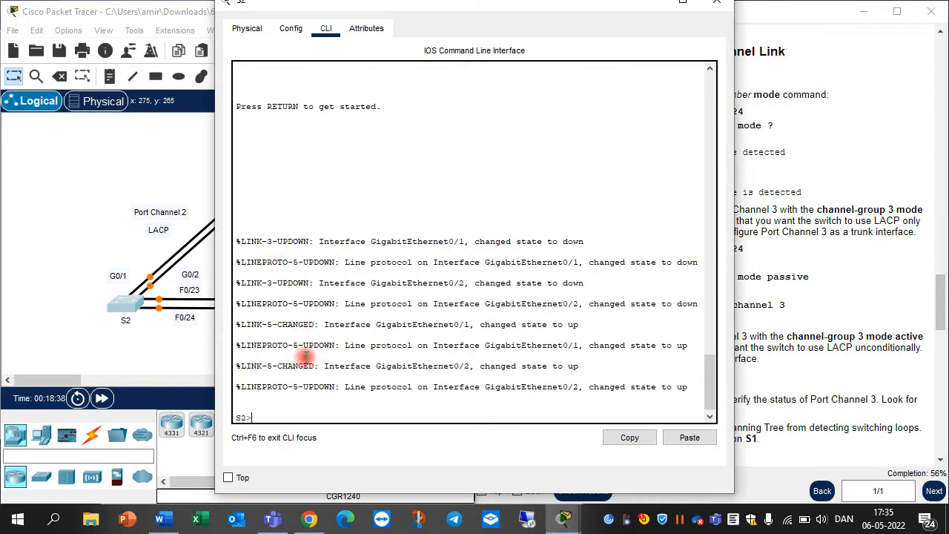
text(en)
key(Return)
key(Return)
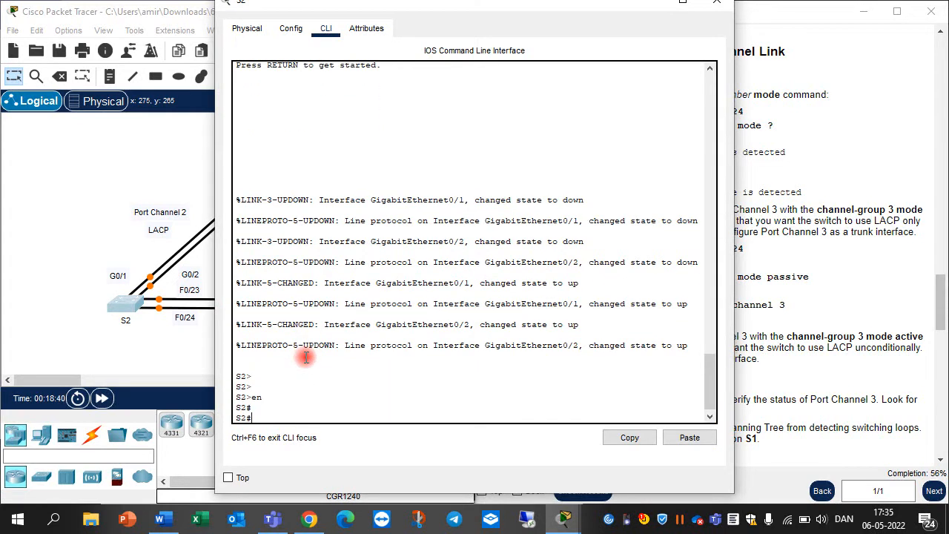
Enter global configuration mode on S2 with "conf t".
text(int)
key(BackSpace)
key(BackSpace)
key(BackSpace)
text(conf t)
key(Return)
key(Return)
On S2, select interface range fa0/23-24 and set both ports to trunk mode with "sw mod tr".
text(int )
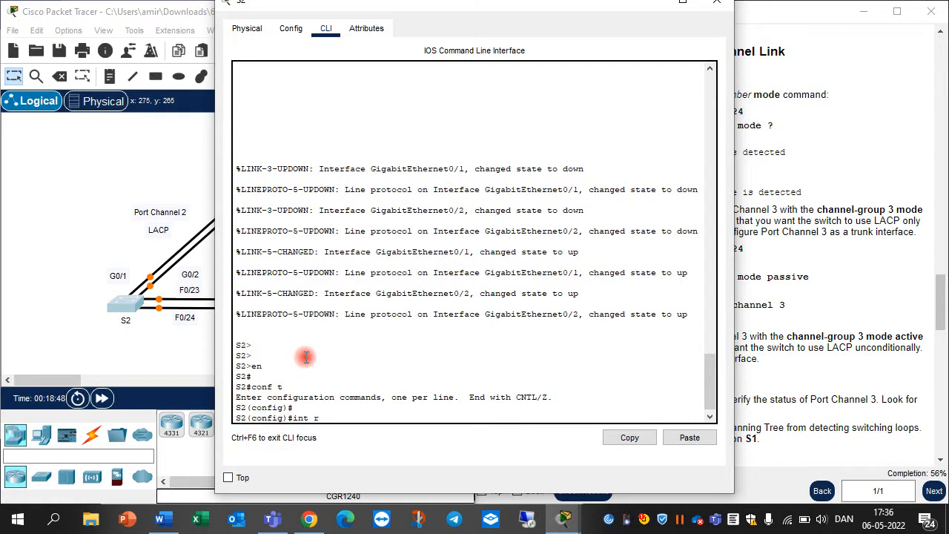
text(ra)
key(Tab)
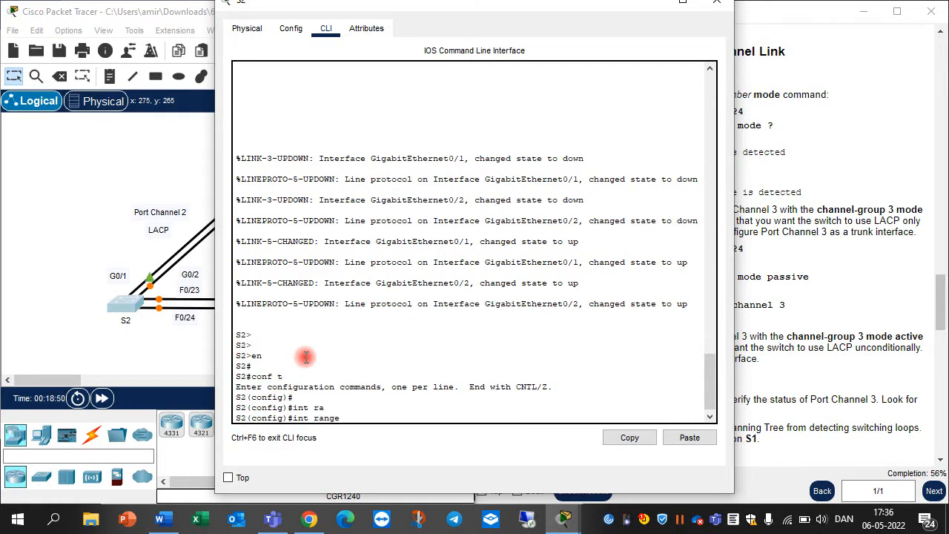
text(fa0/23-24)
key(Return)
text(sw)
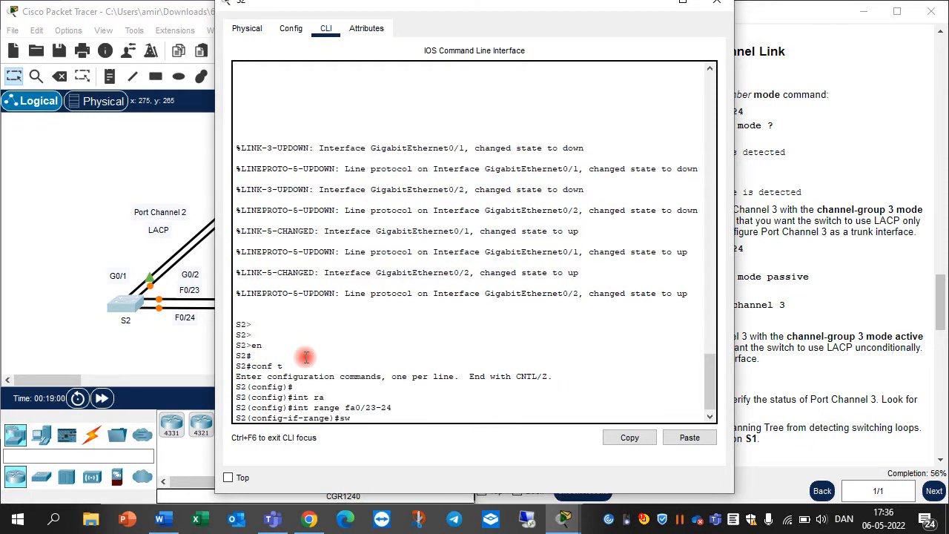
text( mod tr)
key(Return)
key(Return)
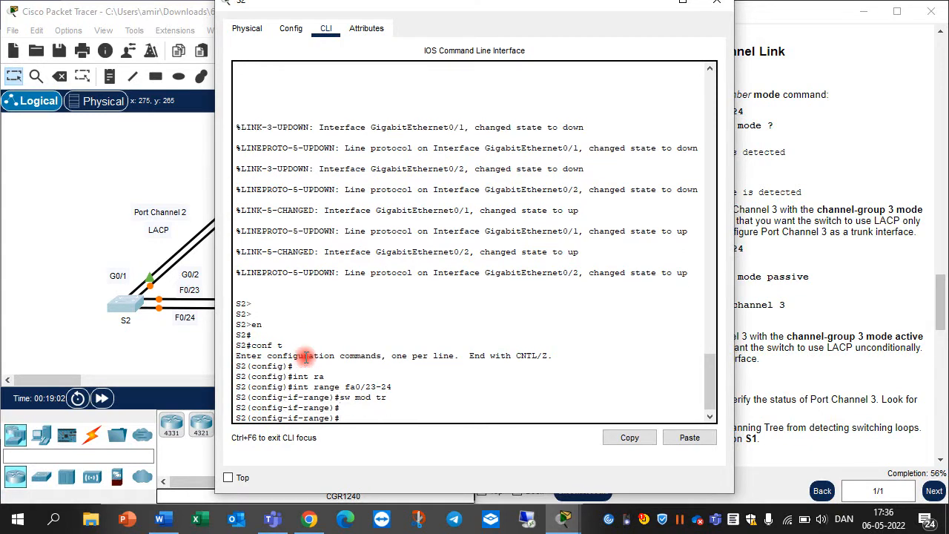
On S2, set interface range g0/1-2 to trunk mode with "sw mod tr" and shut down both ports.
text(e)
key(Up)
key(Up)
key(BackSpace)
key(BackSpace)
key(BackSpace)
text(g0/1-2)
key(Return)
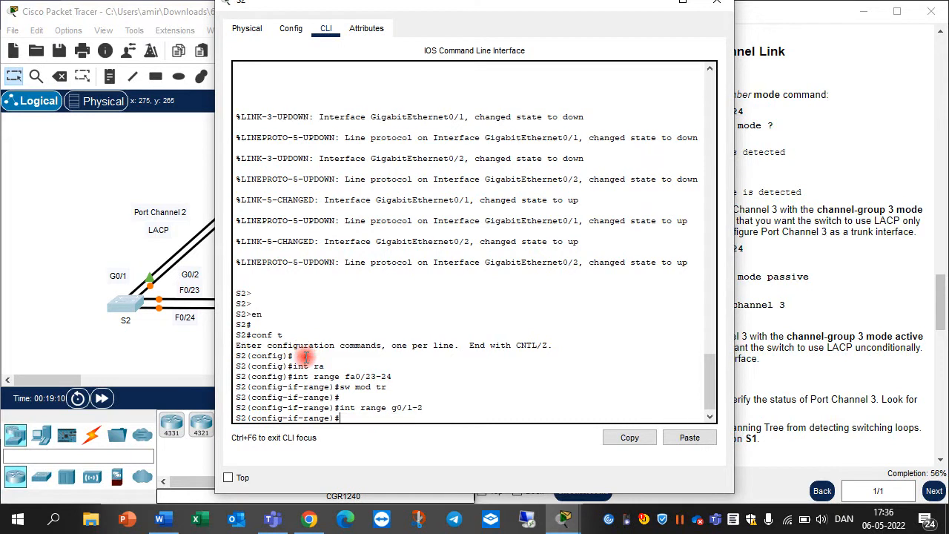
key(Up)
key(Up)
key(Return)
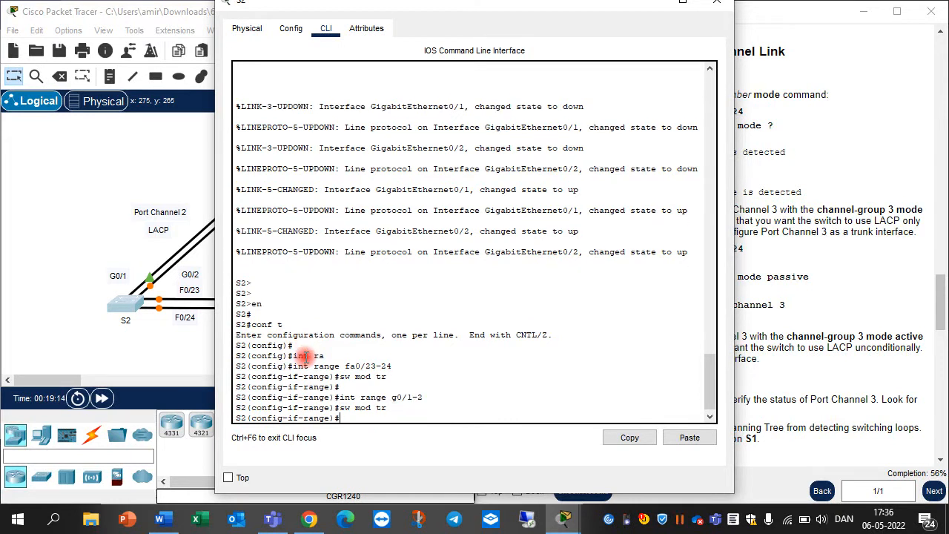
text(shut)
key(Return)
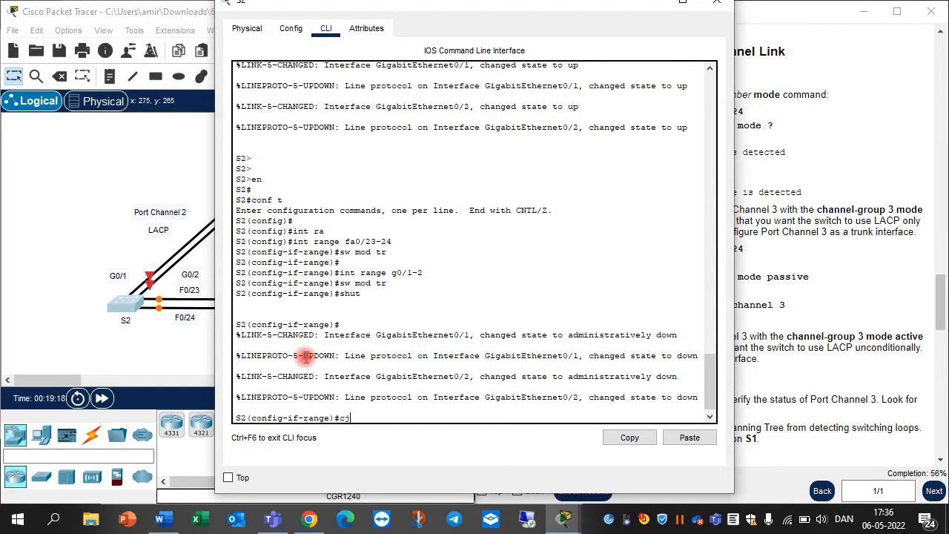
Assign g0/1-2 on S2 to Port Channel 2 with "channel-group 2 mode active".
text(channell-gr)
key(Tab)
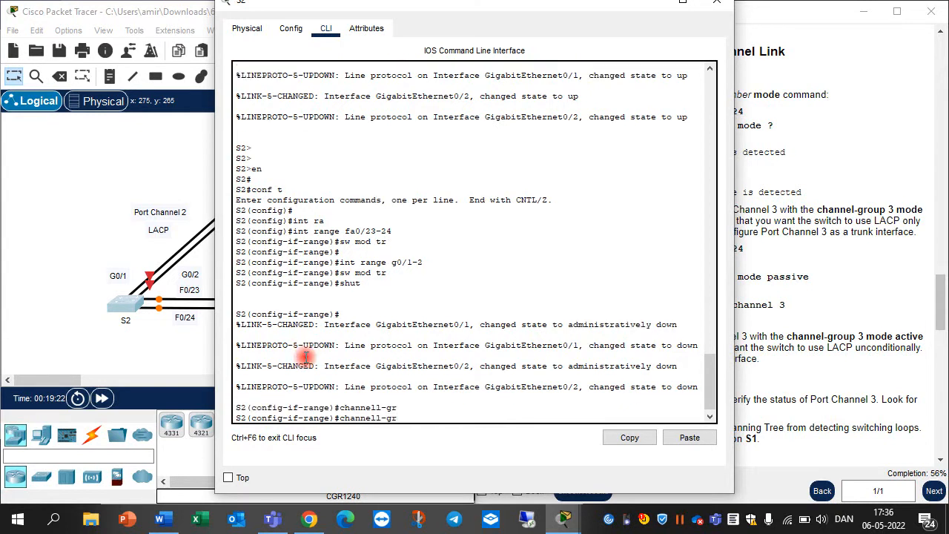
key(Left)
key(Left)
key(Left)
key(BackSpace)
key(Tab)
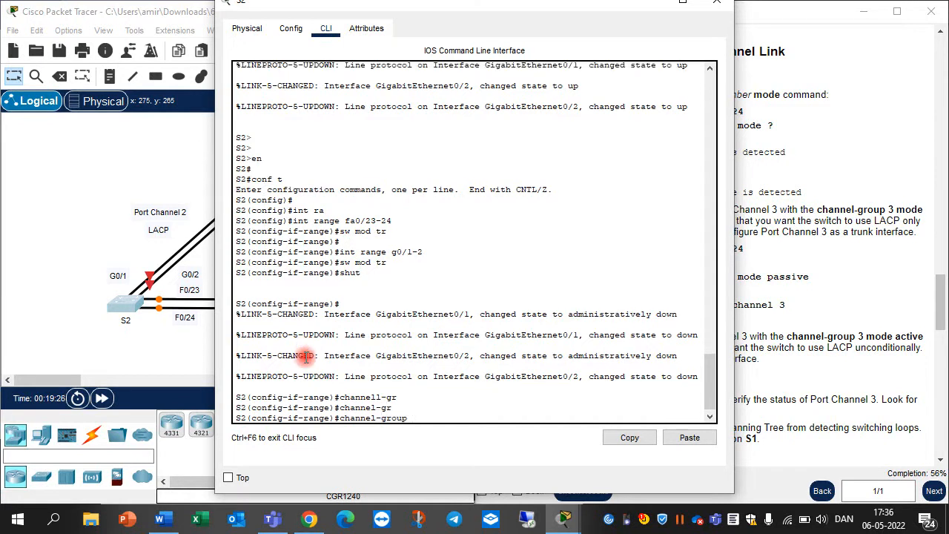
text(2 mode ac)
key(Tab)
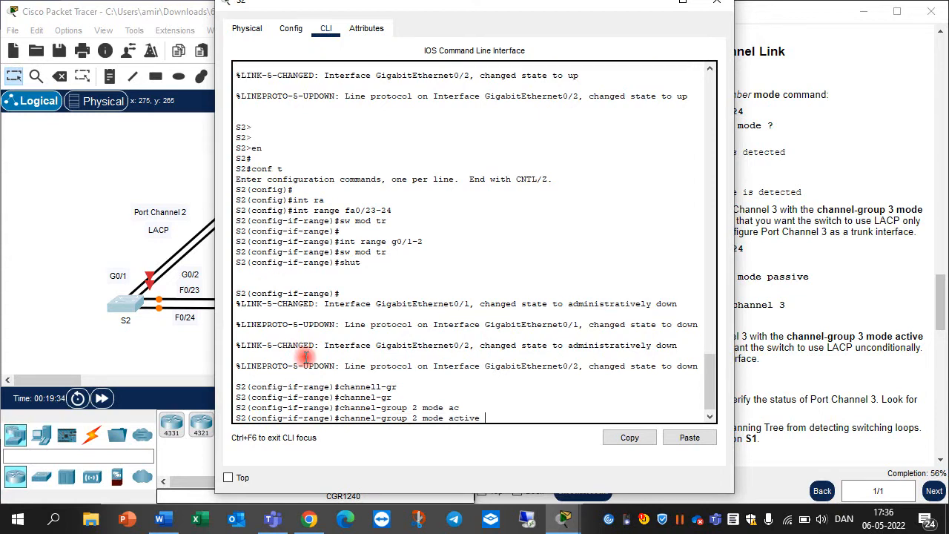
key(Return)
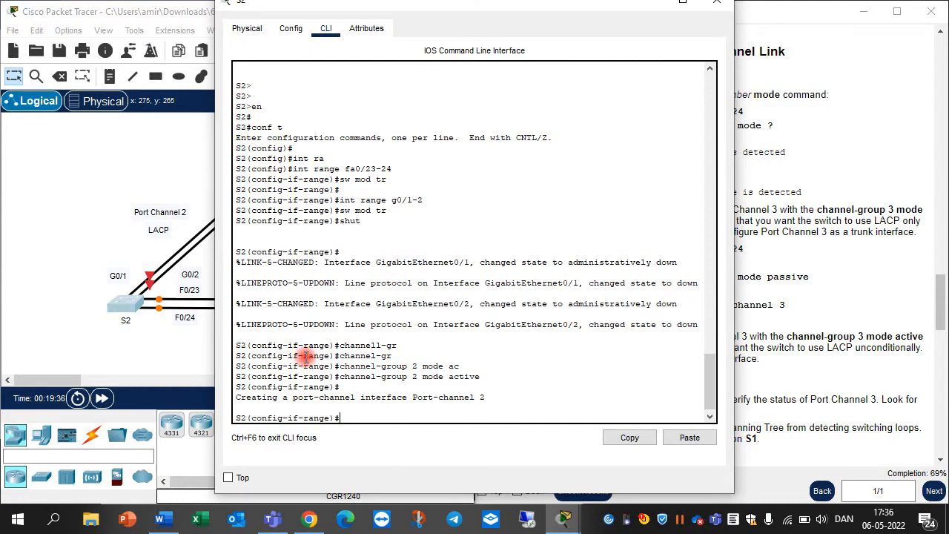
Bring g0/1-2 on S2 back up with "no shut" and exit interface range mode.
text(no shut)
key(Return)
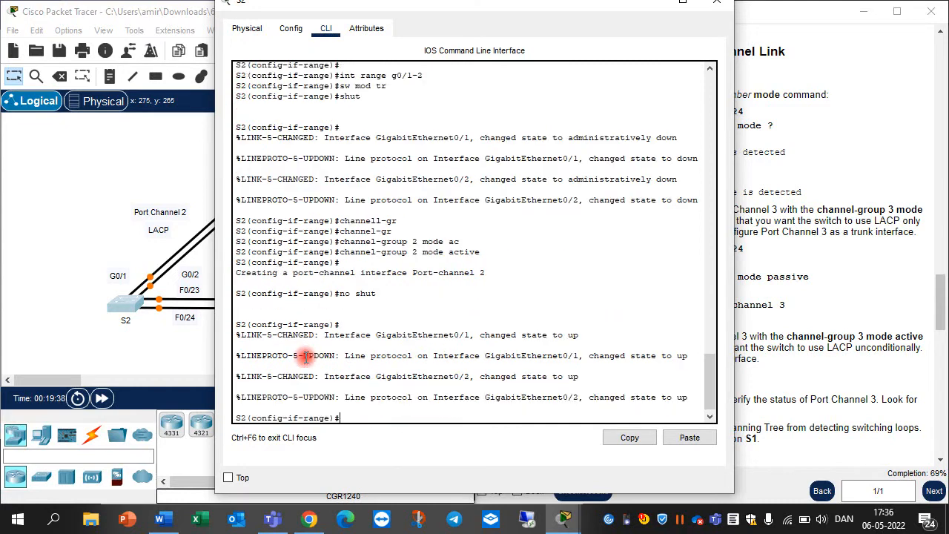
key(Return)
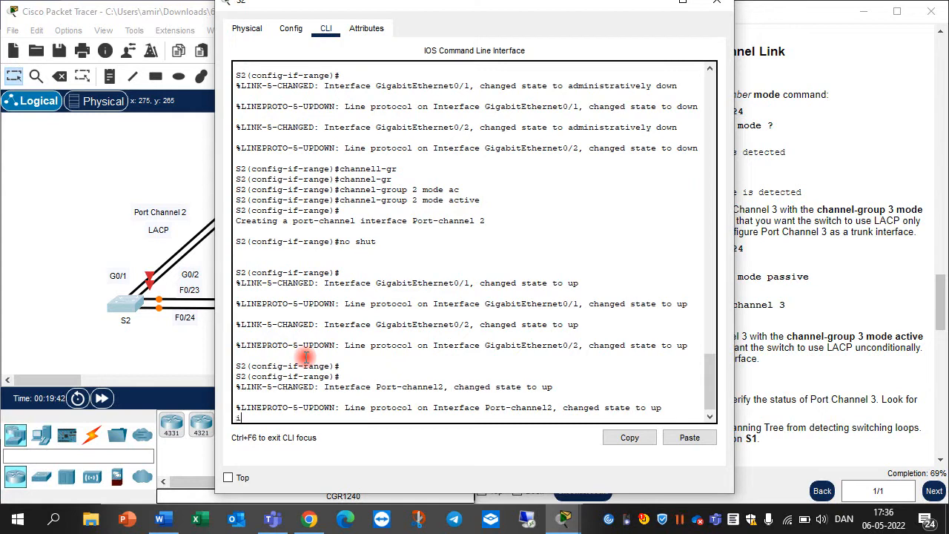
text(exit)
key(Return)
key(Return)
key(Return)
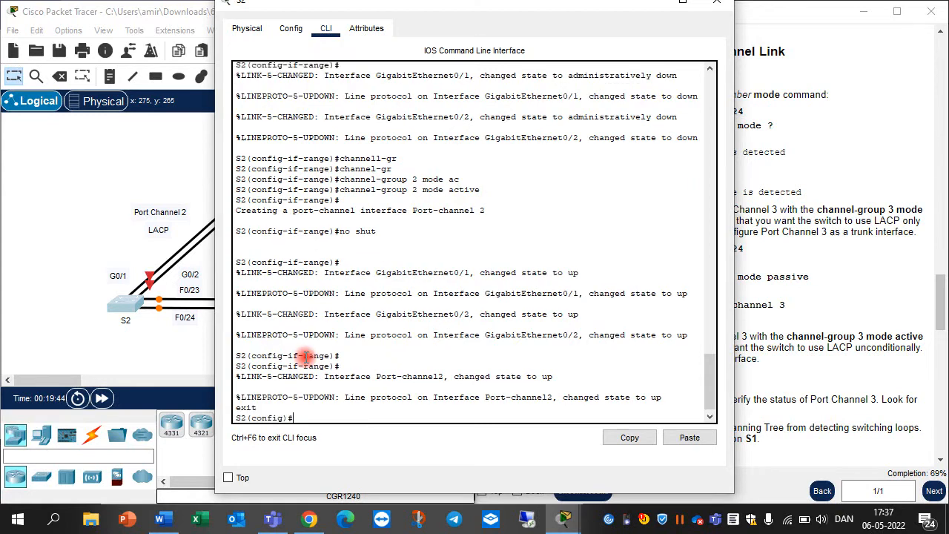
Set interface port-channel 2 on S2 to trunk mode with "switchport mode trunk" and save the configuration with "do wr".
text(int)
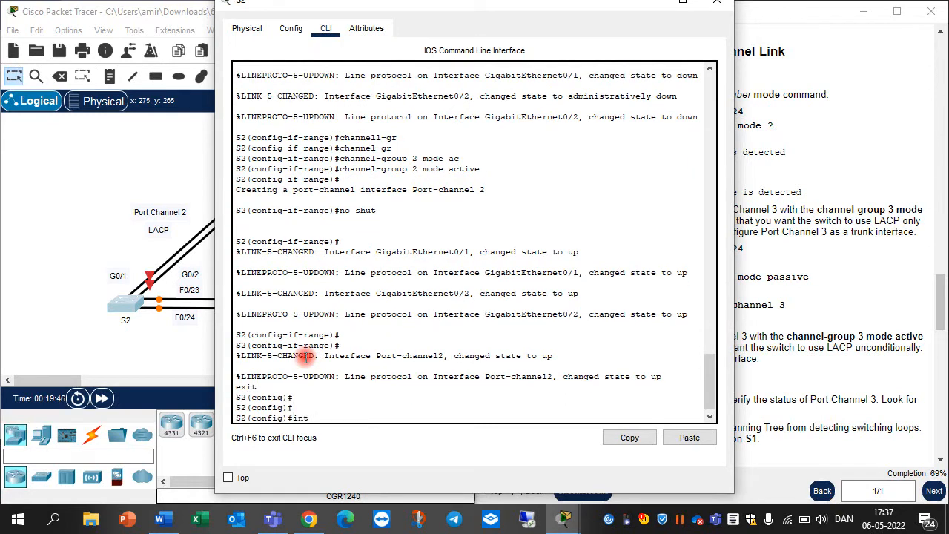
text( port)
key(Tab)
text(2)
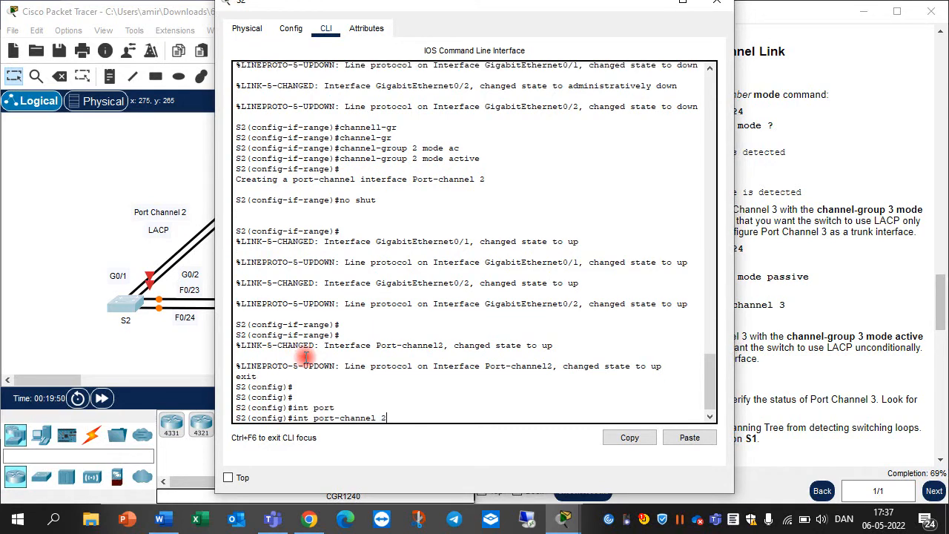
key(Return)
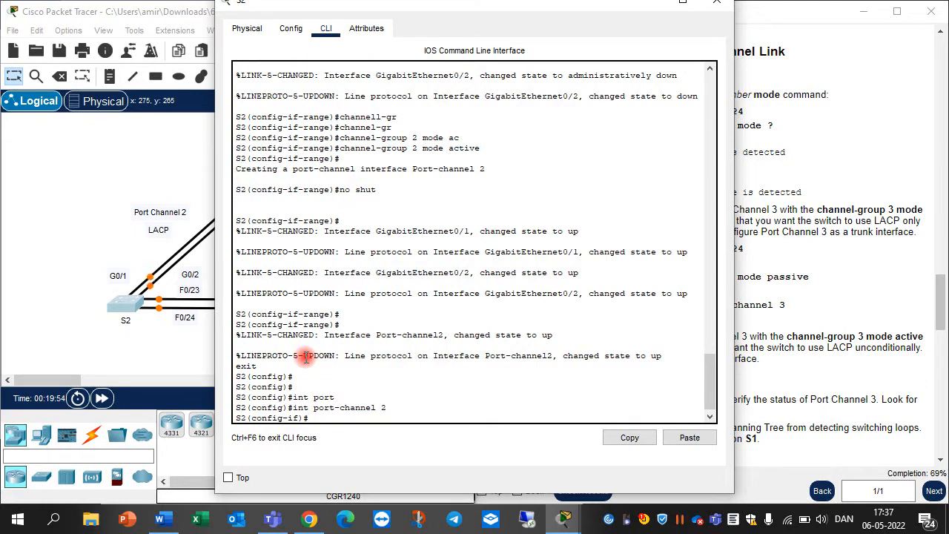
text(sw)
key(Tab)
text(mo)
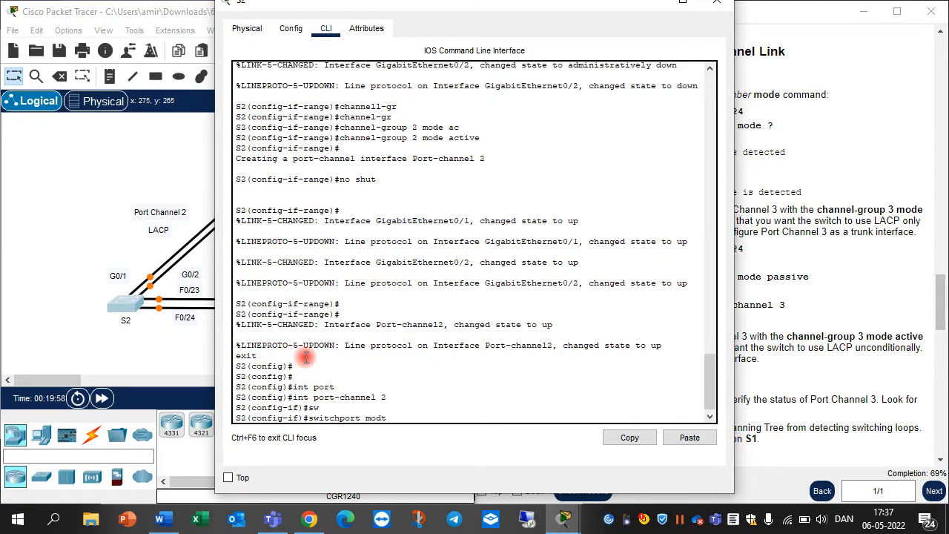
key(BackSpace)
text(e tr)
key(Tab)
text(')
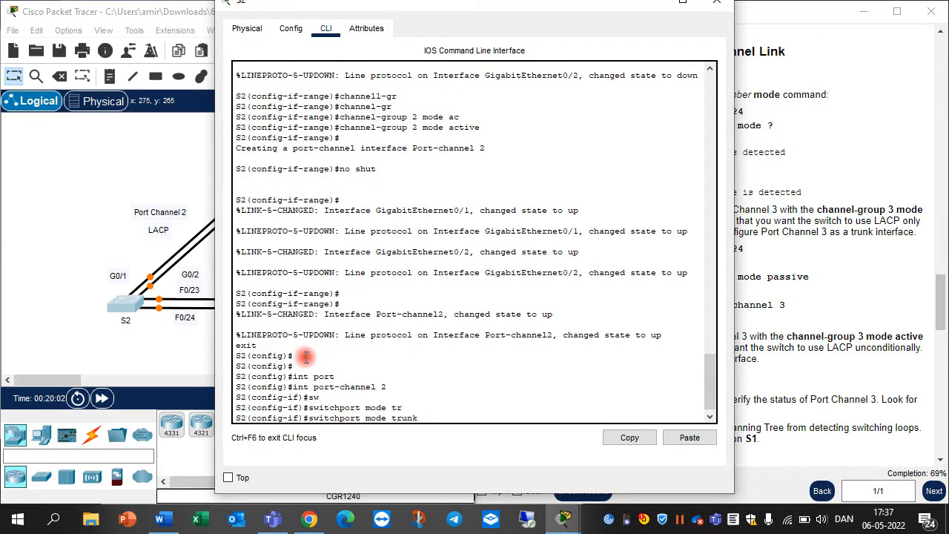
key(Return)
key(Return)
text(do wr)
key(Return)
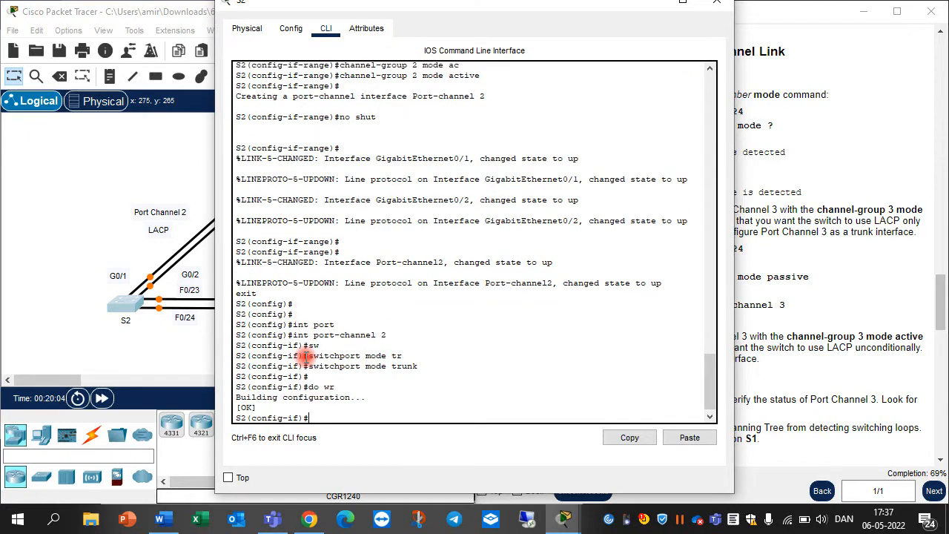
Bring the network topology into view and fast-forward the simulation time so the Port Channel 2 links converge.
click(220, 313)
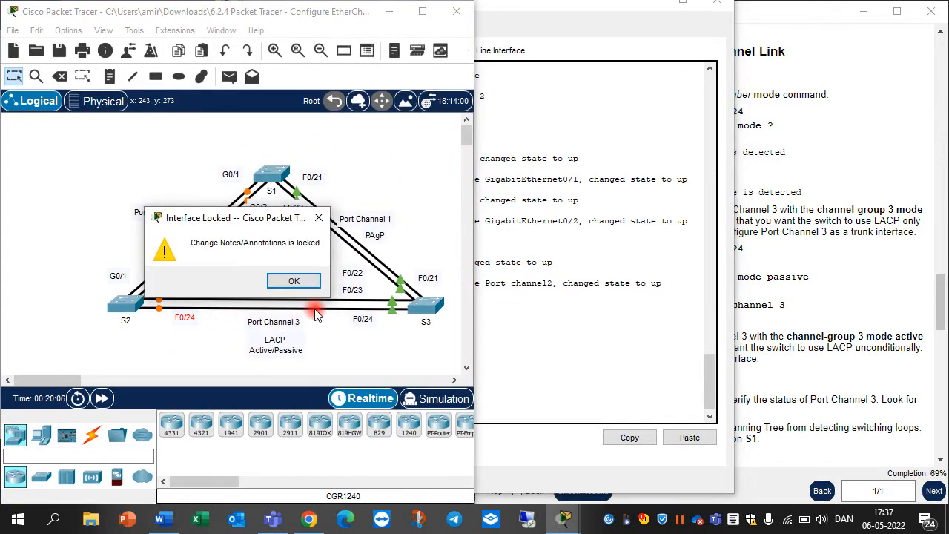
click(318, 221)
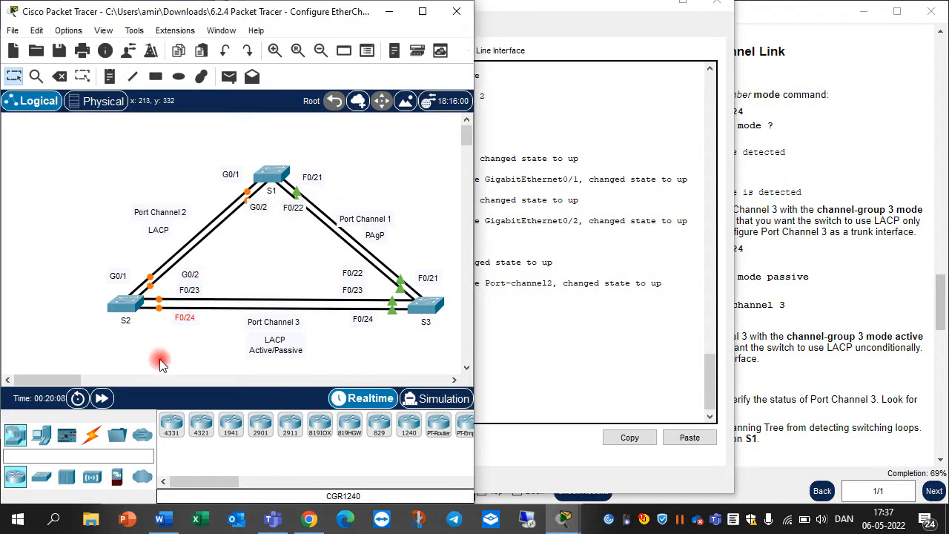
click(102, 398)
click(103, 399)
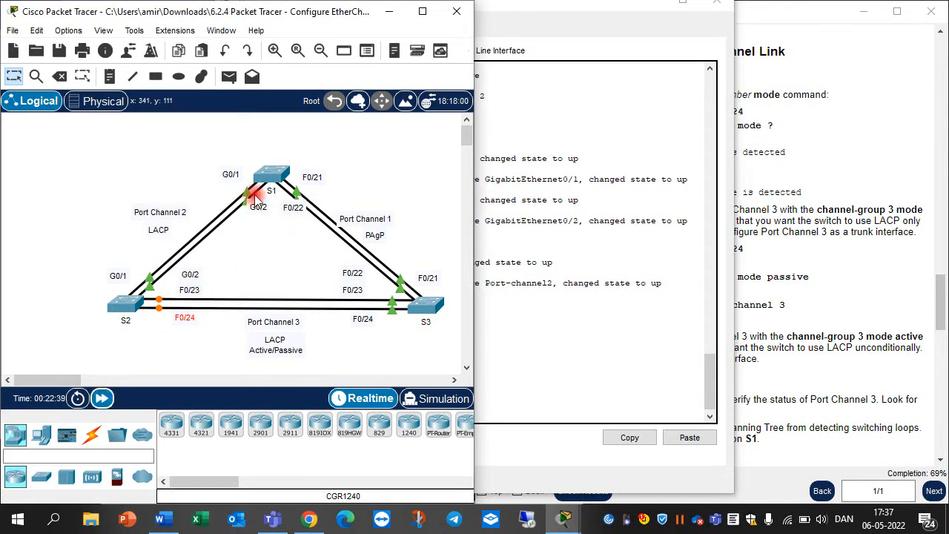
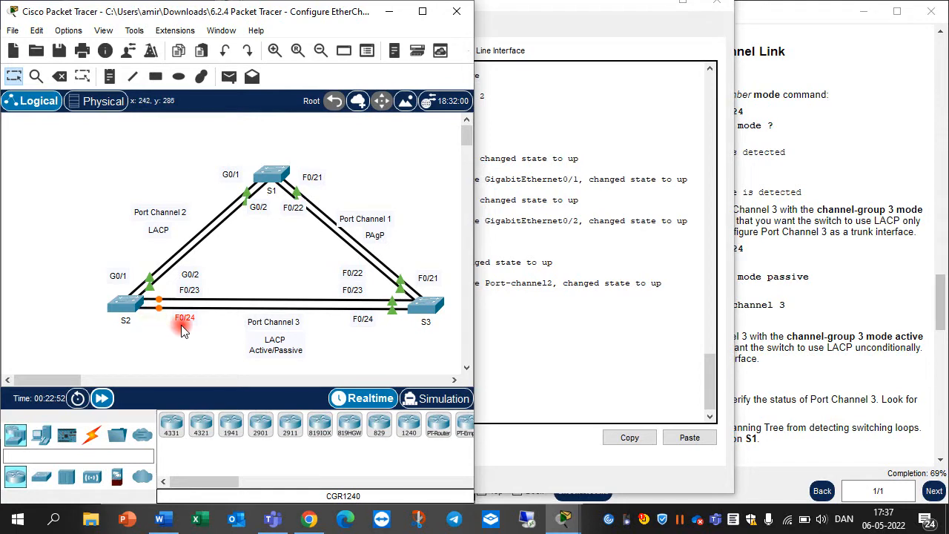
Review the Part 4 instructions for configuring Port Channel 3 on S2 and S3 and verifying its status.
click(742, 358)
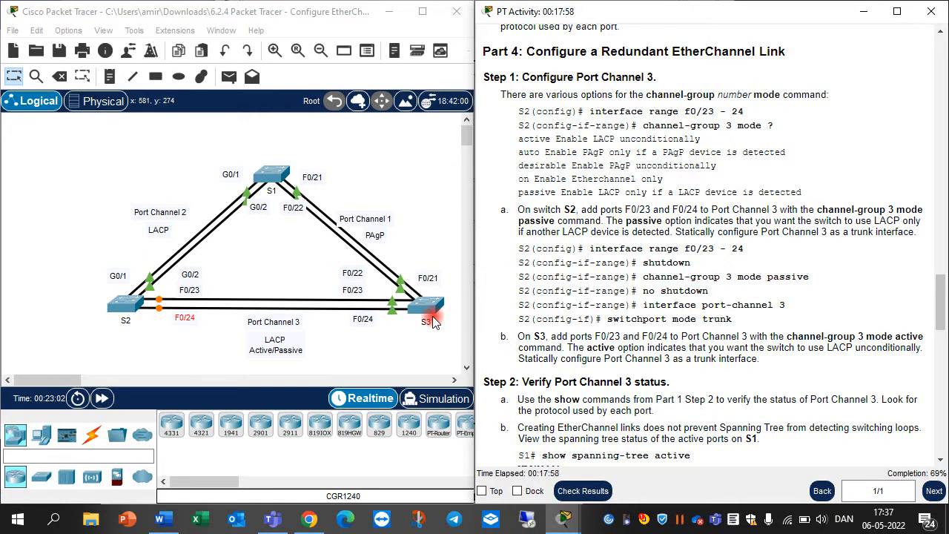
scroll(623, 334, down, 3)
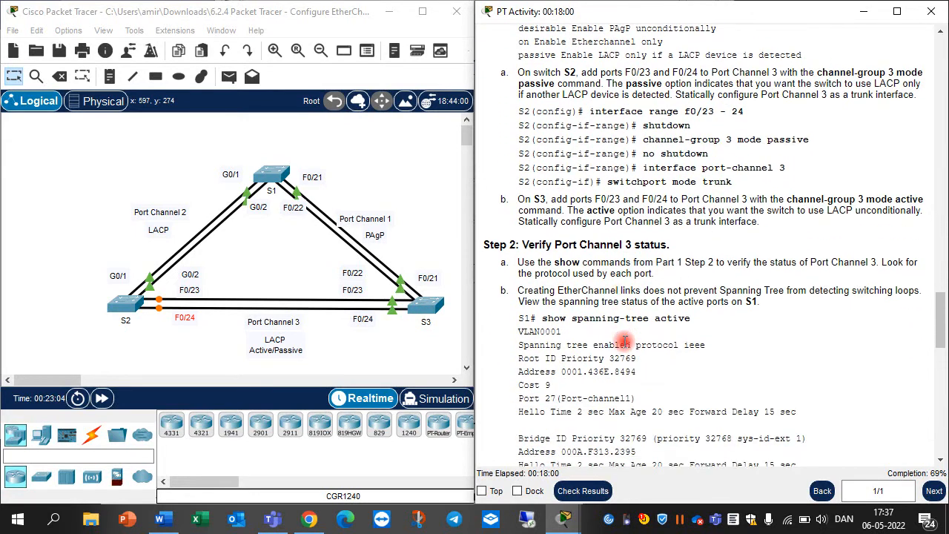
scroll(623, 340, down, 1)
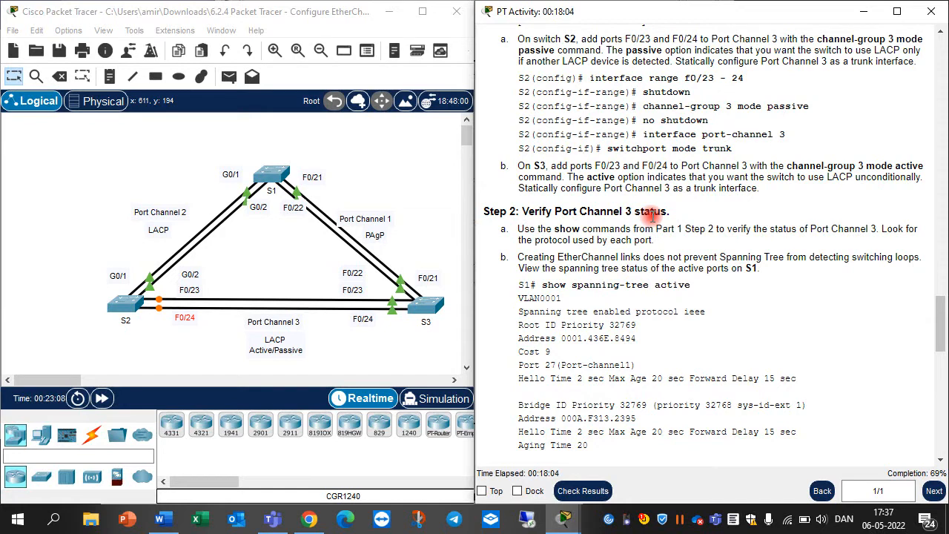
Look back through the Part 2 and Part 3 instructions for the commands that verify Port Channel status.
scroll(651, 214, up, 5)
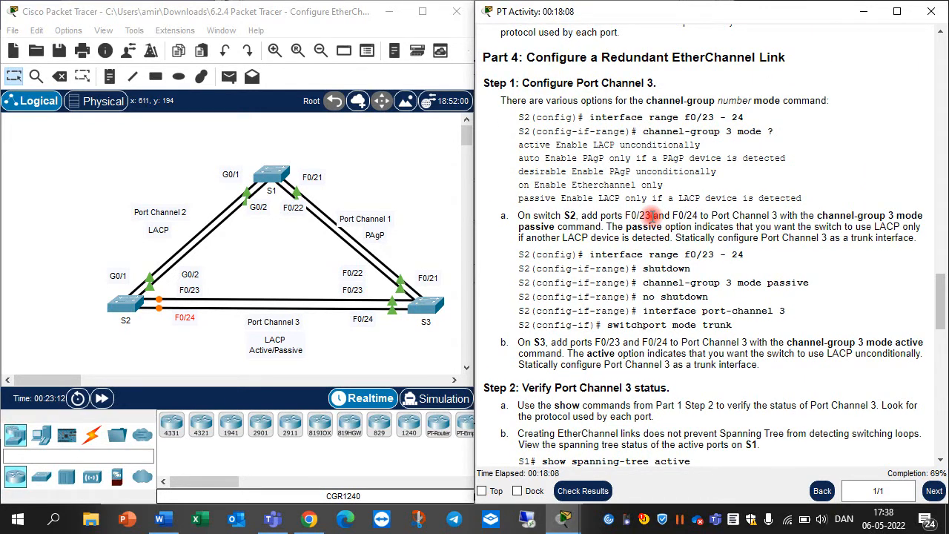
scroll(651, 215, up, 2)
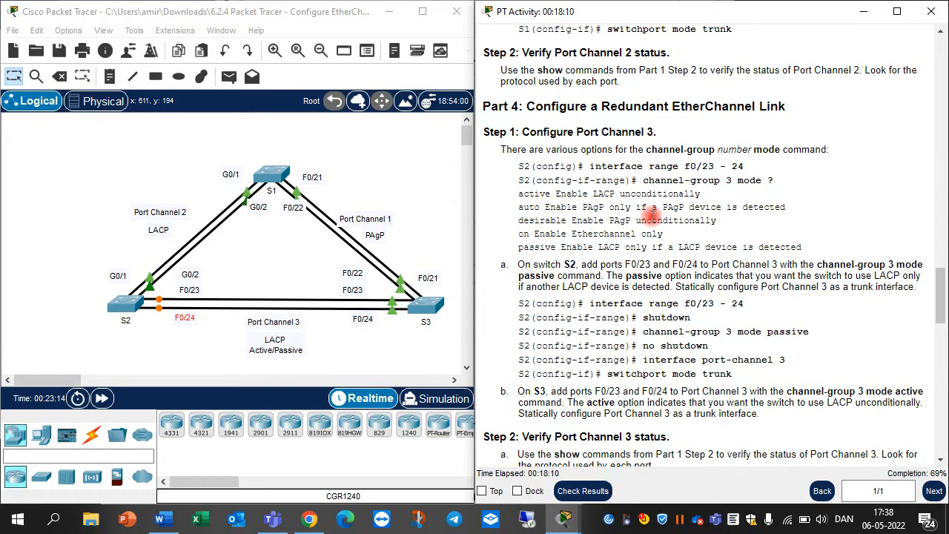
scroll(651, 213, up, 10)
scroll(651, 215, up, 1)
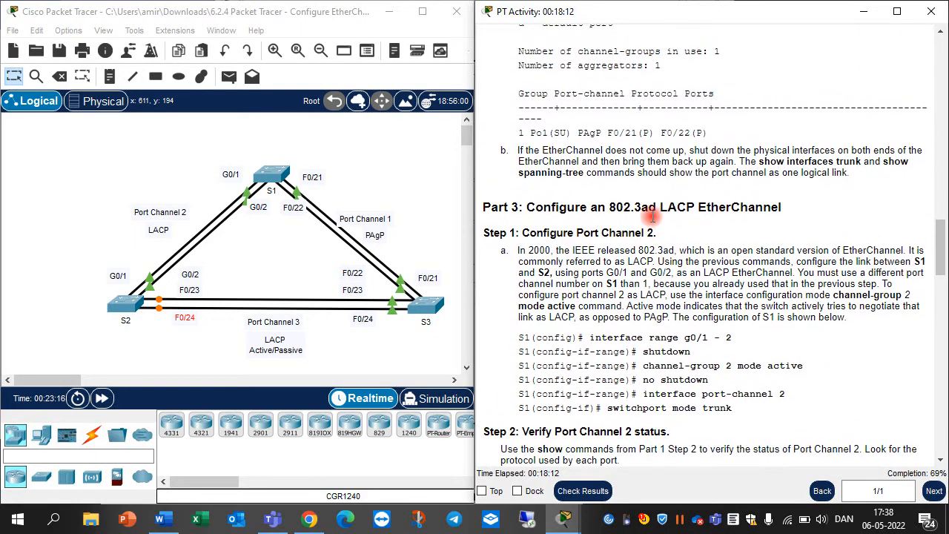
scroll(653, 215, up, 10)
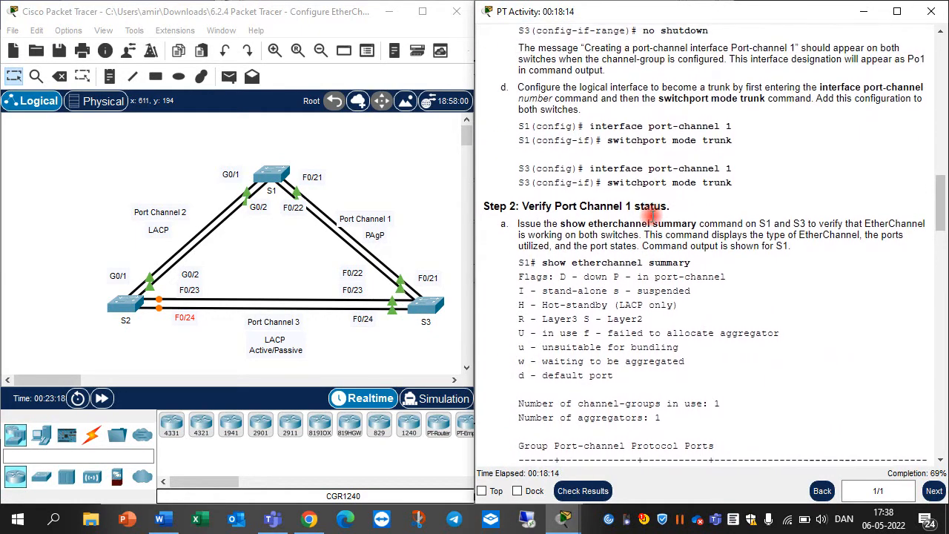
scroll(651, 215, down, 10)
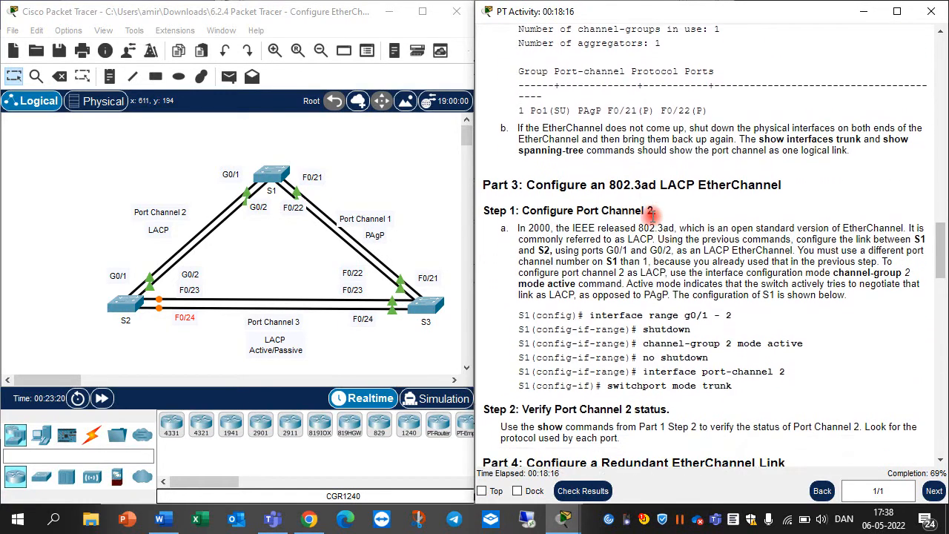
scroll(650, 214, down, 5)
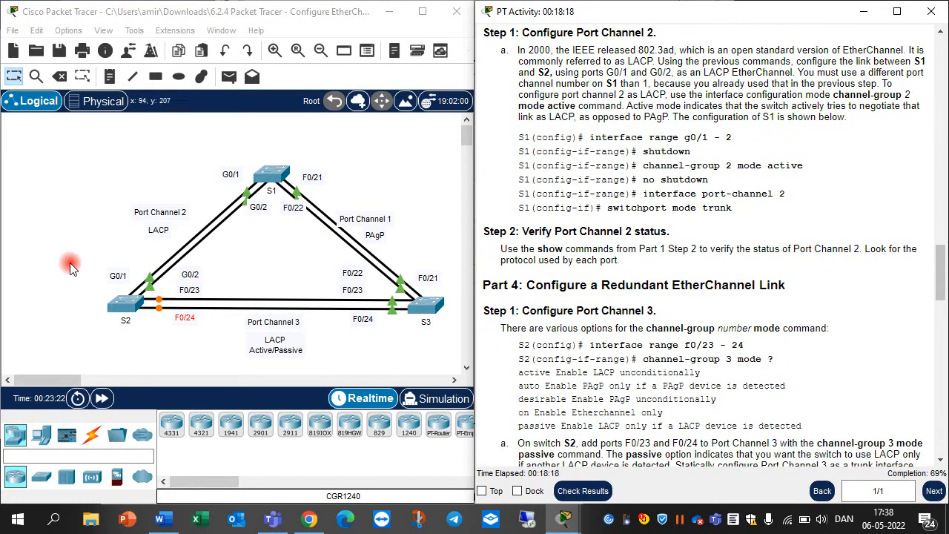
Leave the port-channel 2 interface configuration mode on S2 with "exit".
click(126, 304)
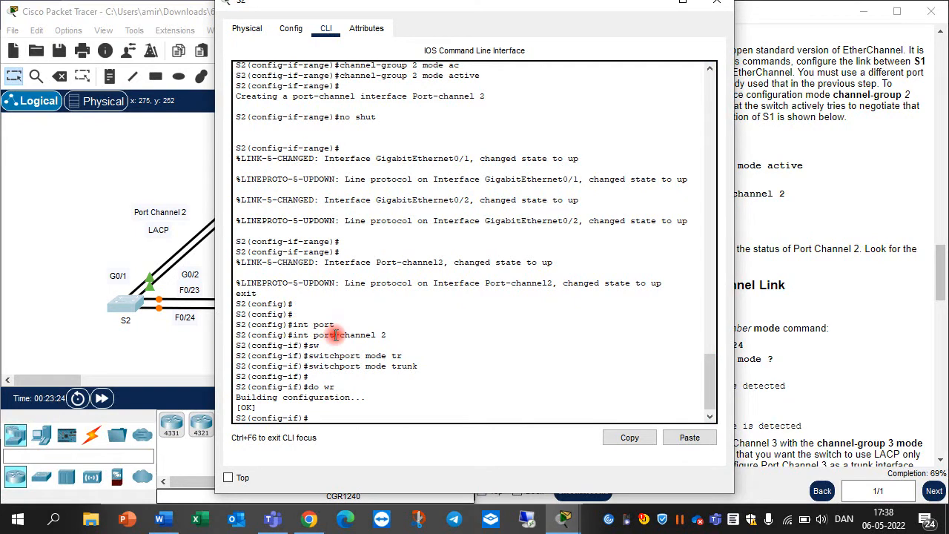
text(exit)
key(Return)
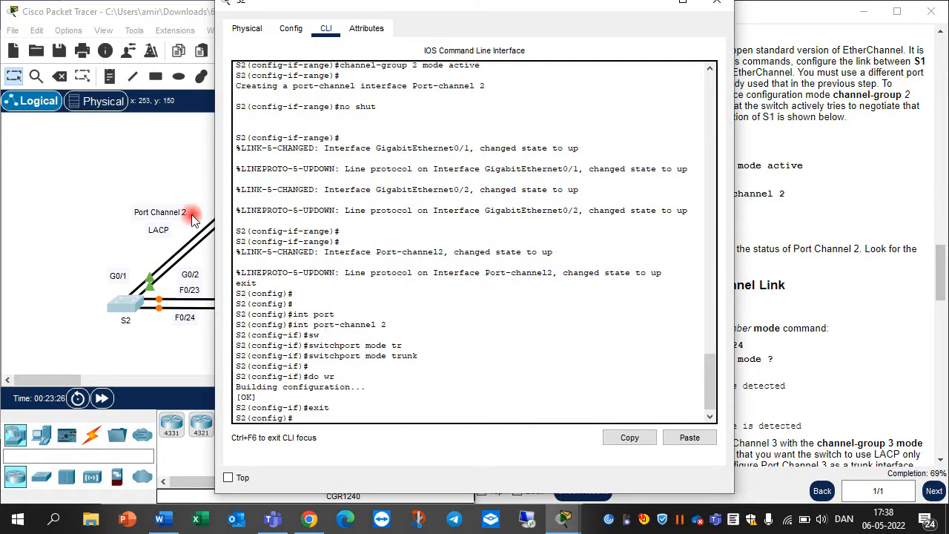
Open the command line of S1 and return to privileged EXEC mode with "end".
click(186, 177)
click(291, 170)
click(324, 231)
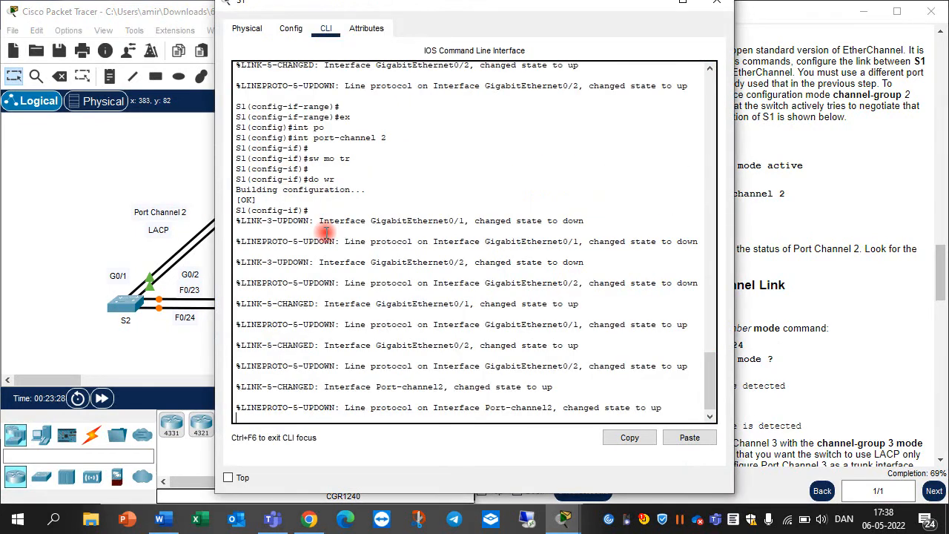
key(Return)
text(en)
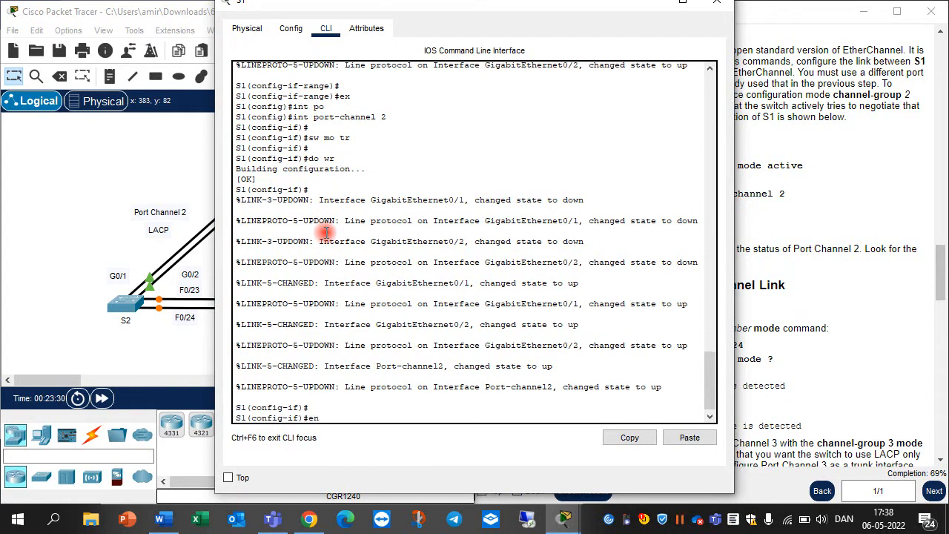
text(d)
key(Return)
key(Return)
key(Return)
Display the EtherChannel summary on S1 with "show etherchannel su", check the Port Channel 2 entry, and close the S1 window.
text(show)
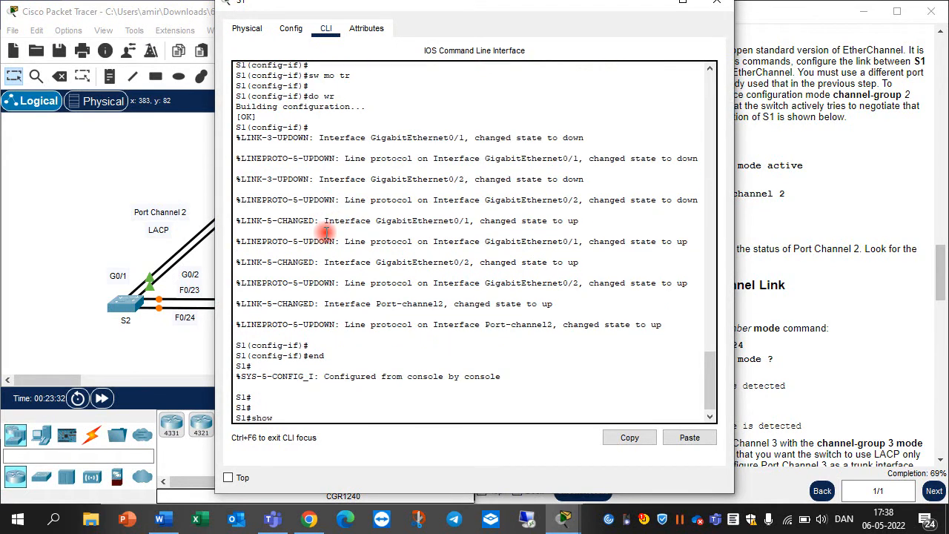
text( int)
click(757, 202)
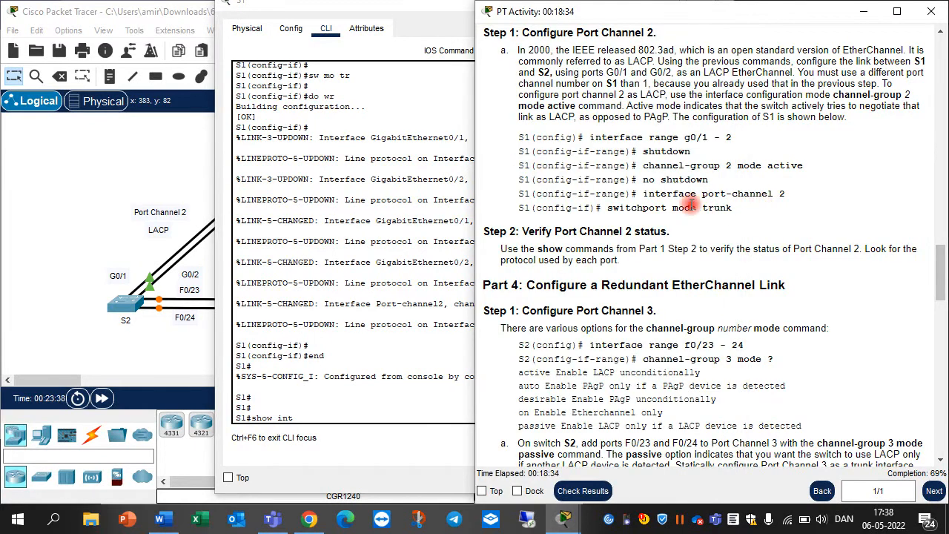
scroll(671, 169, up, 1)
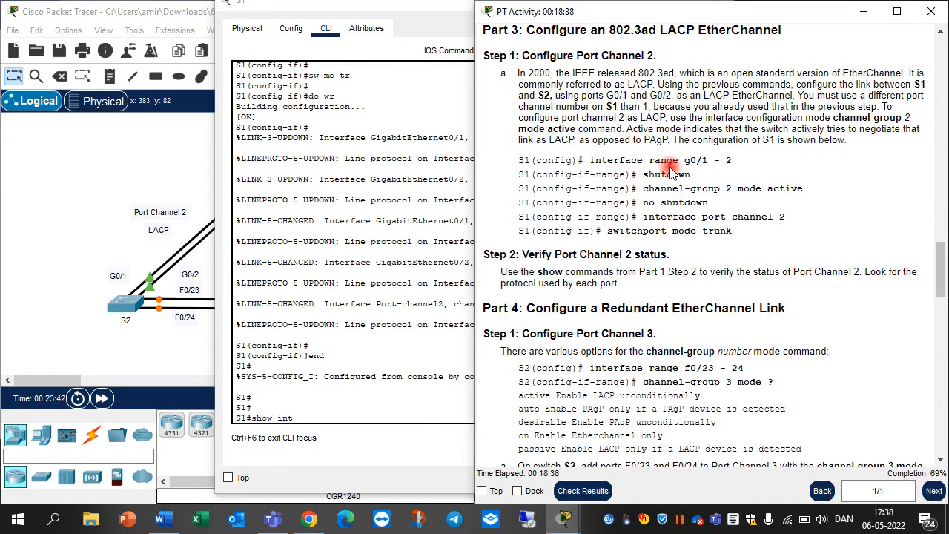
click(348, 418)
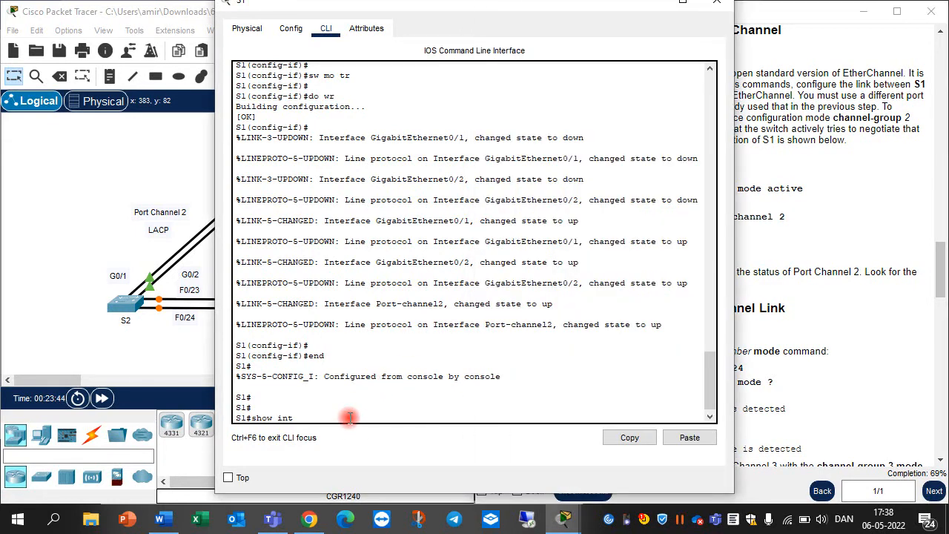
key(BackSpace)
key(BackSpace)
key(BackSpace)
text(et)
key(Tab)
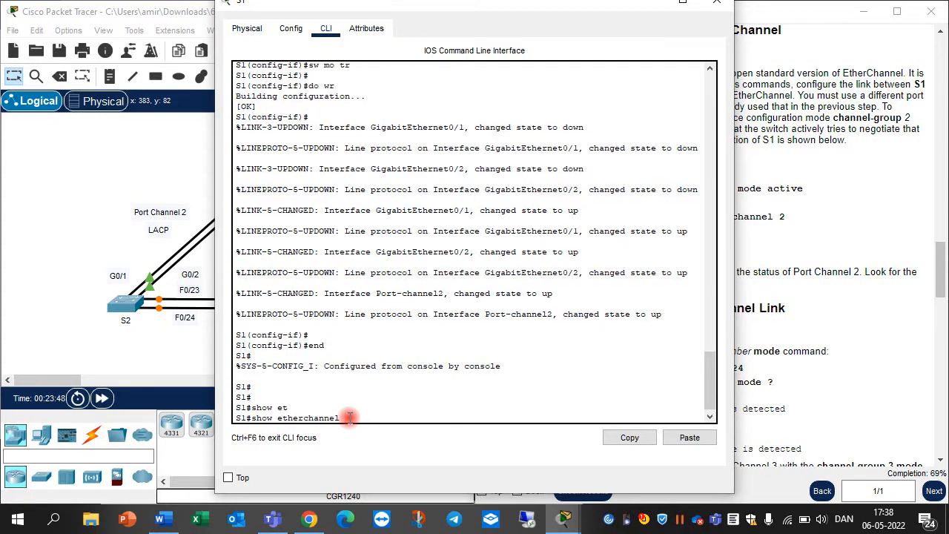
text(su)
key(Return)
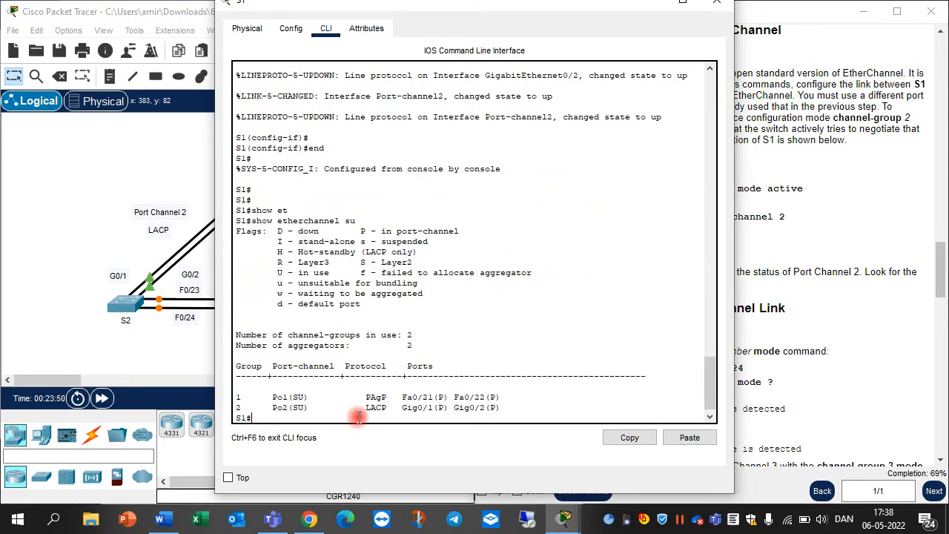
drag(510, 406, 232, 407)
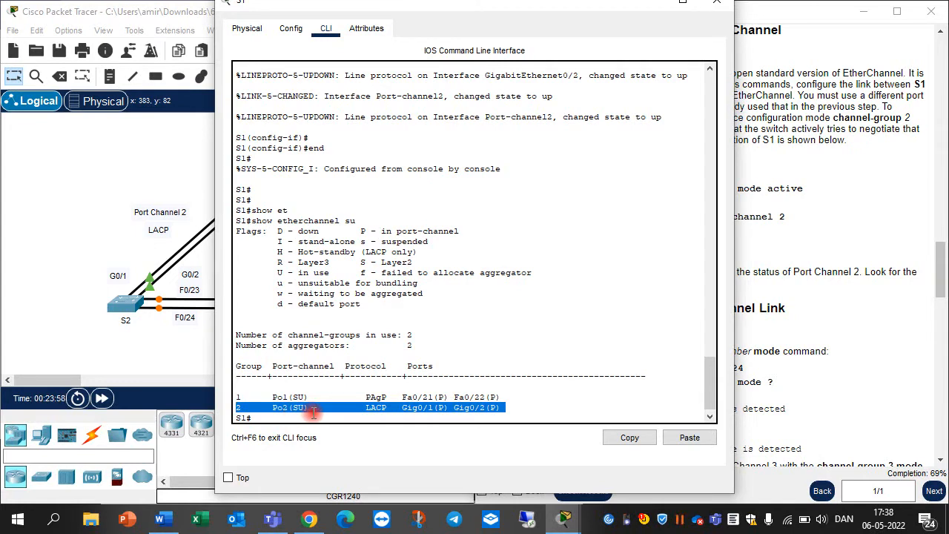
click(178, 352)
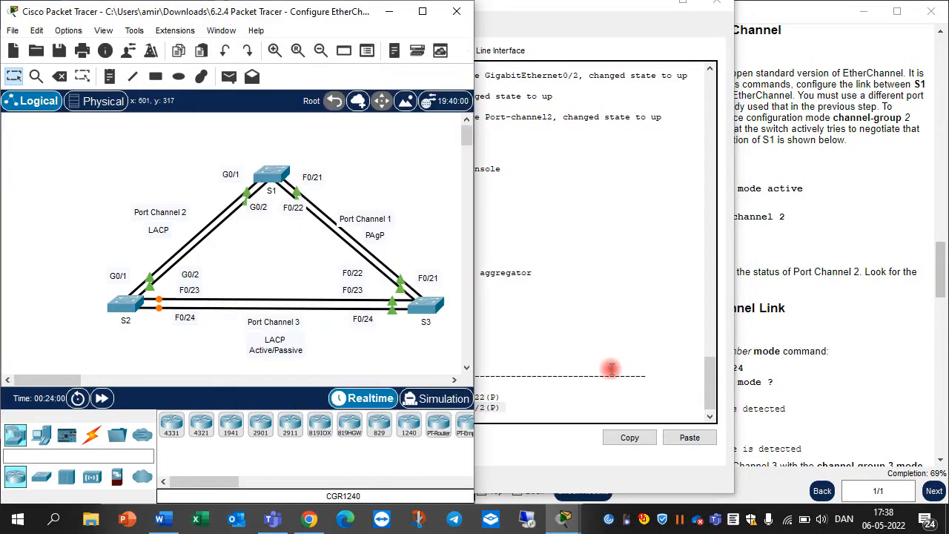
click(716, 4)
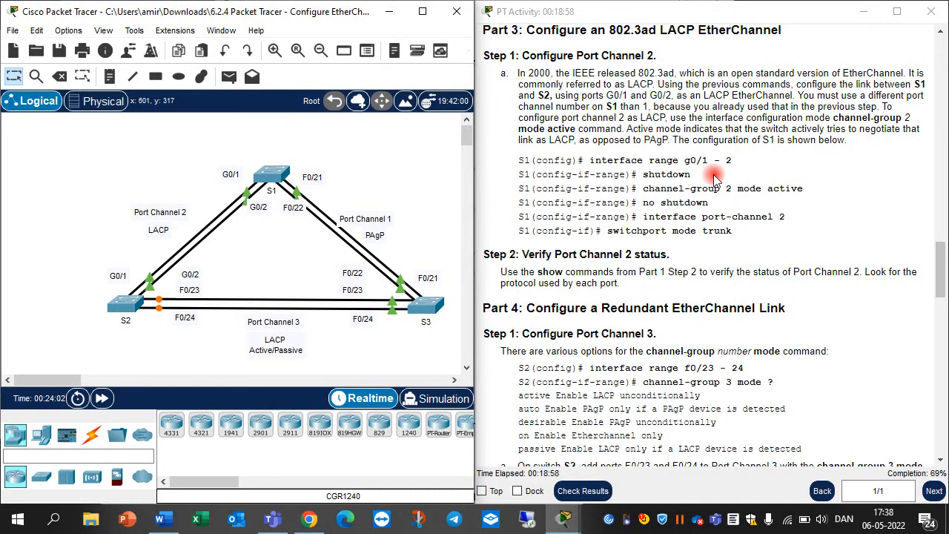
Following Part 4, enter interface range fa0/23-24 on S2 and disable both ports with "shut".
scroll(714, 178, down, 5)
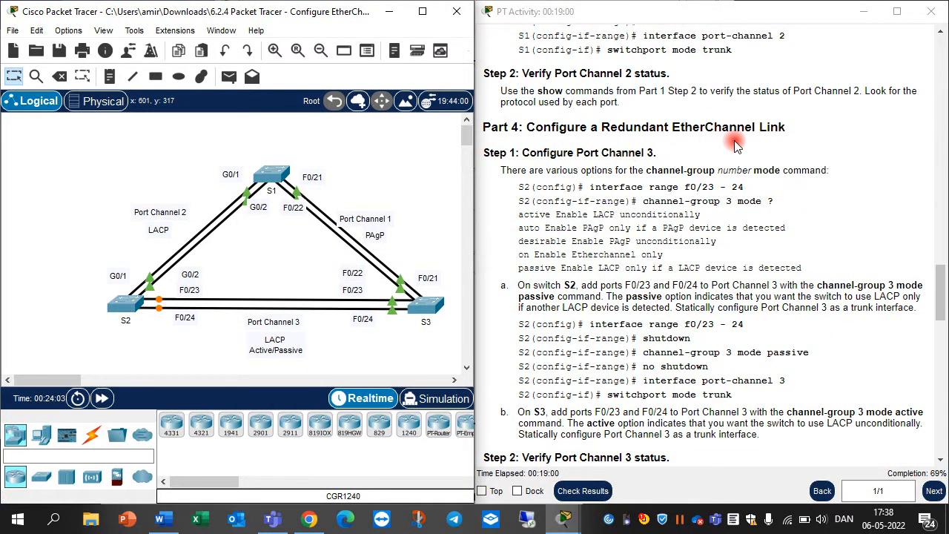
scroll(733, 138, down, 1)
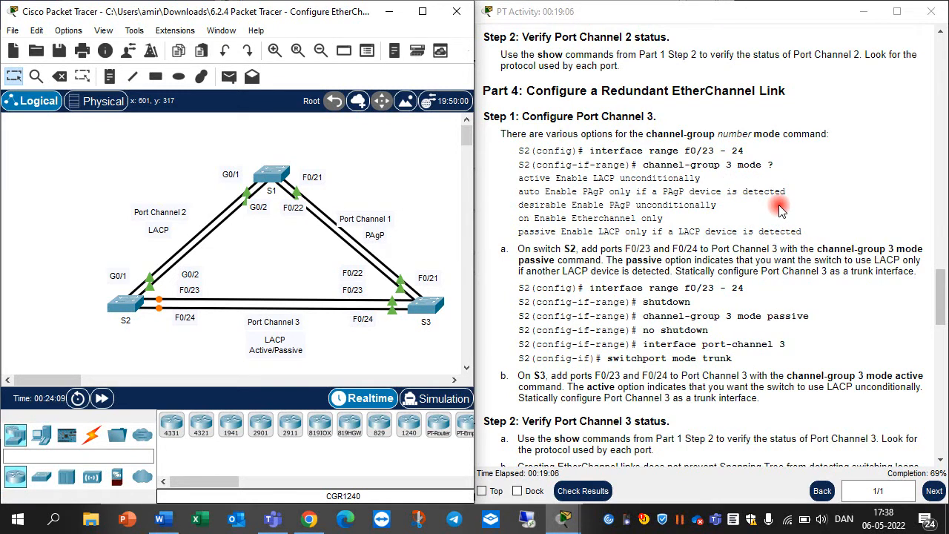
scroll(751, 276, down, 5)
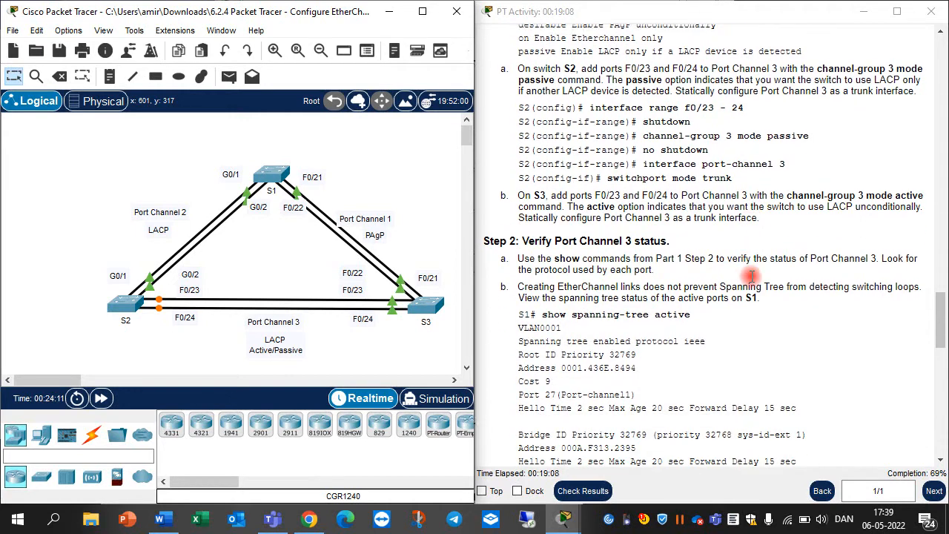
scroll(751, 276, down, 3)
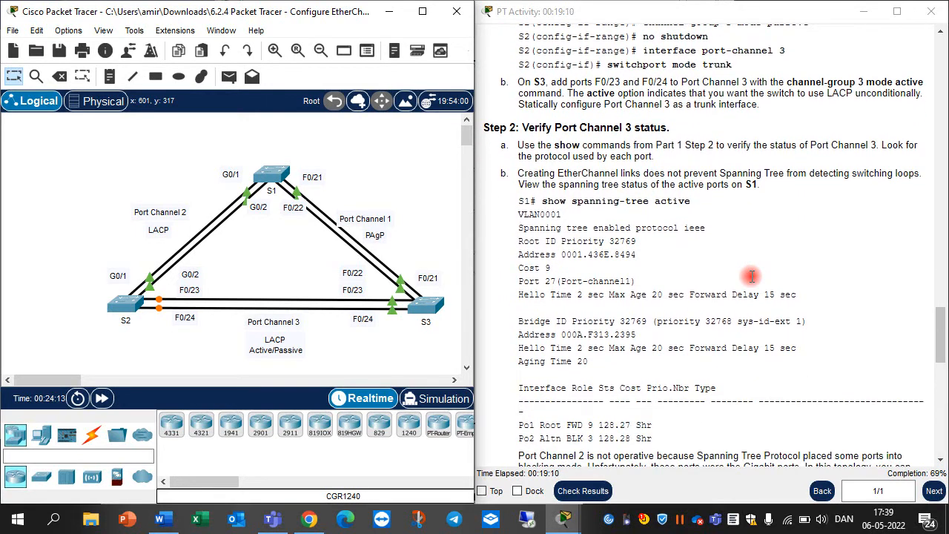
scroll(751, 276, up, 7)
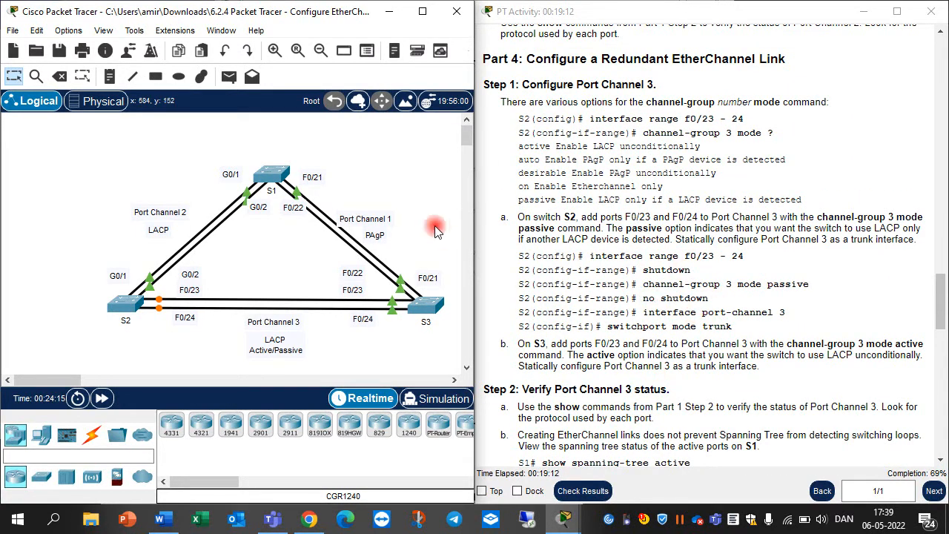
click(131, 302)
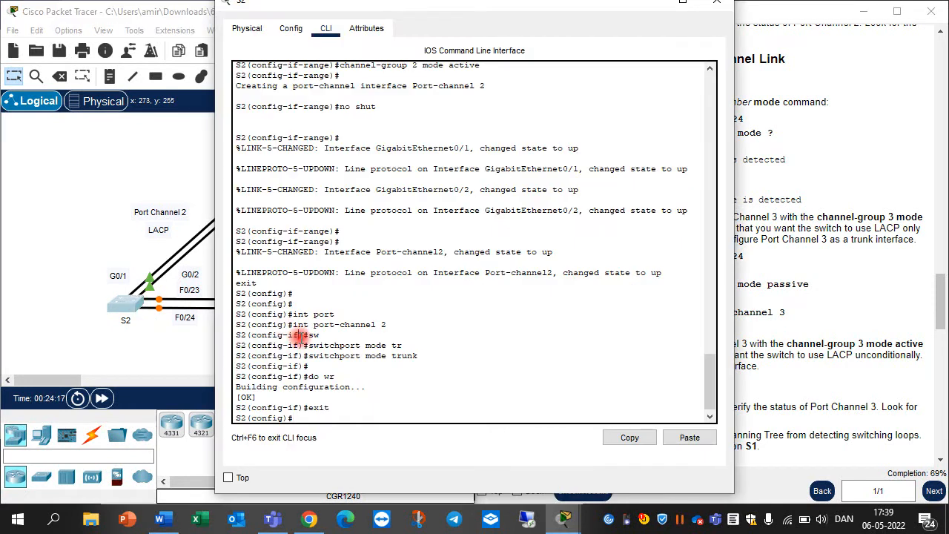
key(Return)
key(Return)
key(Return)
key(Return)
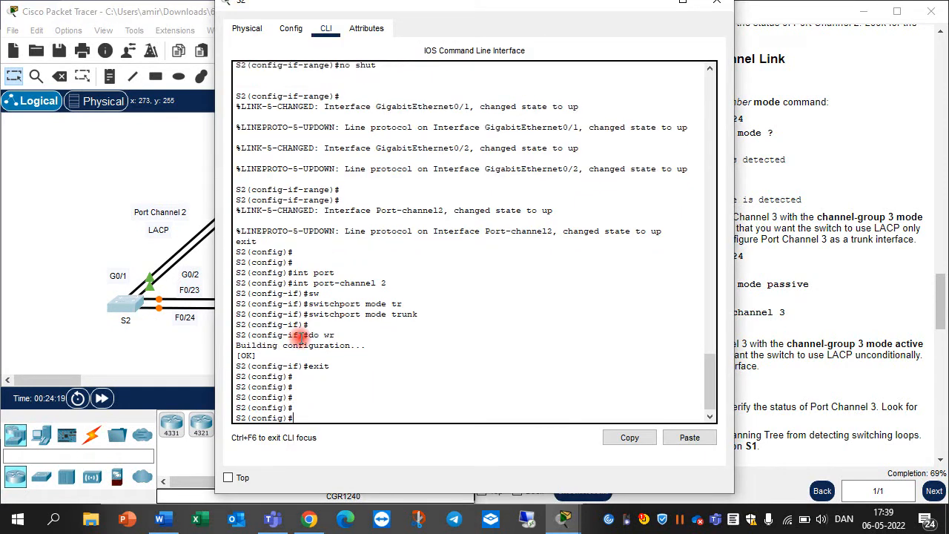
text(int ra fa0/23-24)
key(Return)
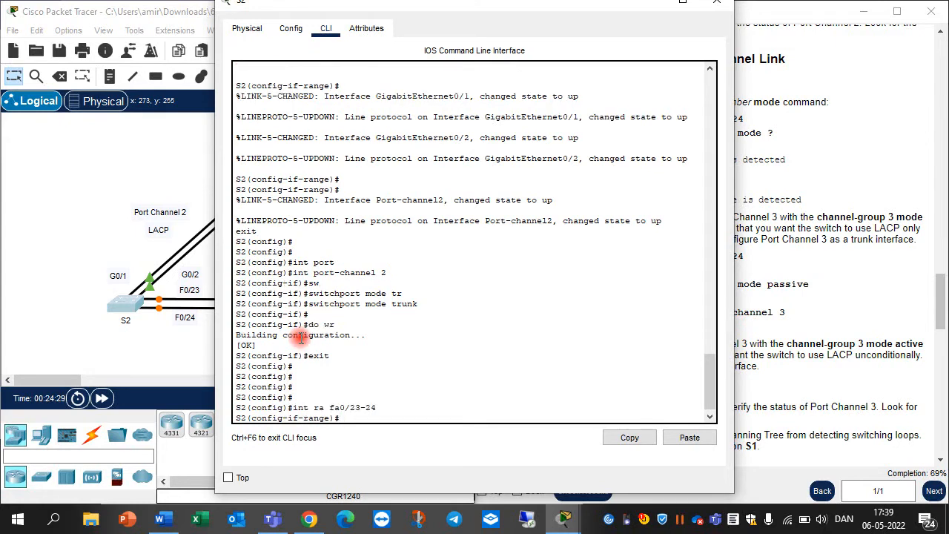
text(shut)
key(Return)
key(Return)
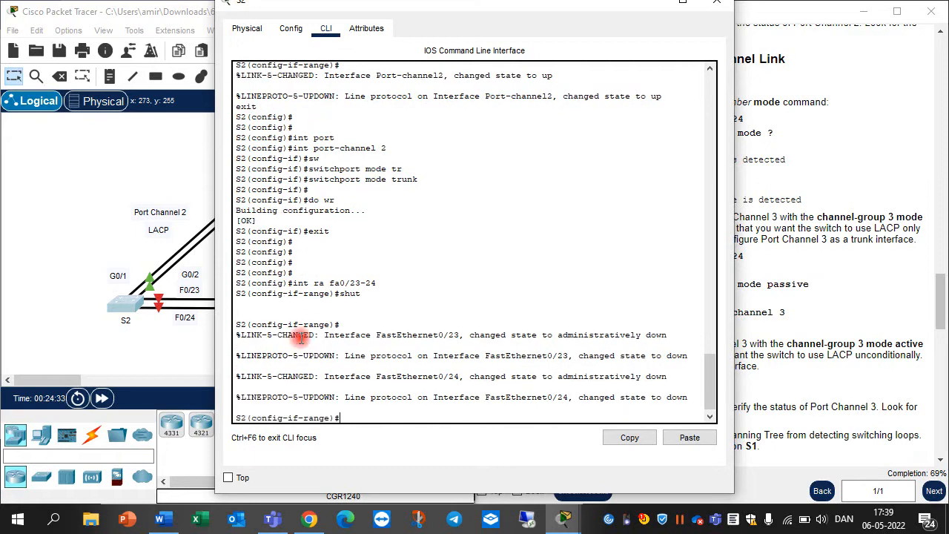
Assign fa0/23-24 on S2 to Port Channel 3 with "channel-group 3 mode passive".
key(Up)
key(BackSpace)
key(BackSpace)
text(chann)
key(Tab)
text(-g)
key(Tab)
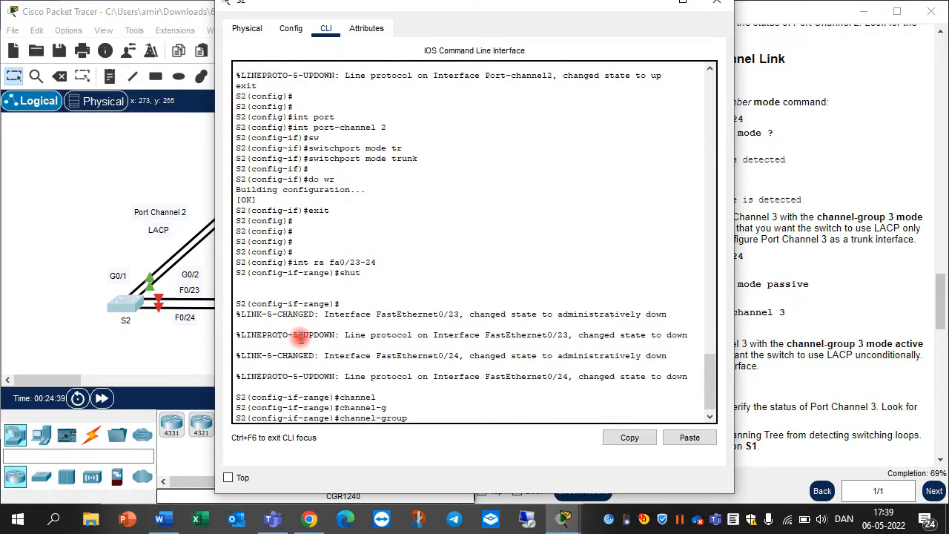
text(3 mode )
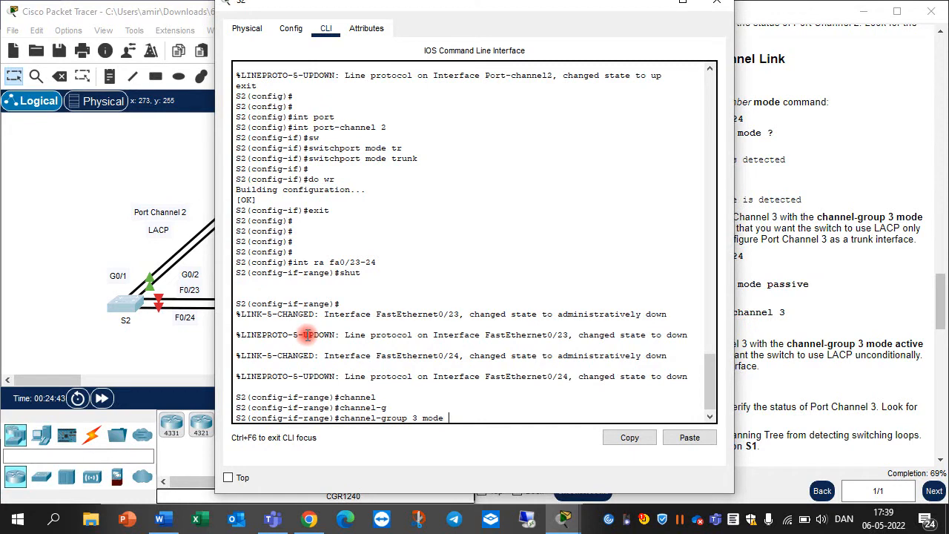
text(pas)
key(Tab)
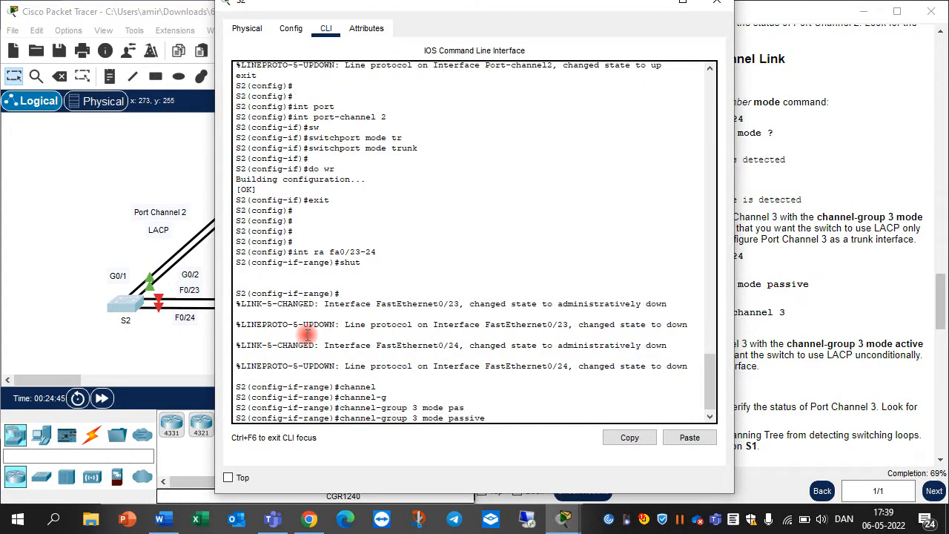
key(Return)
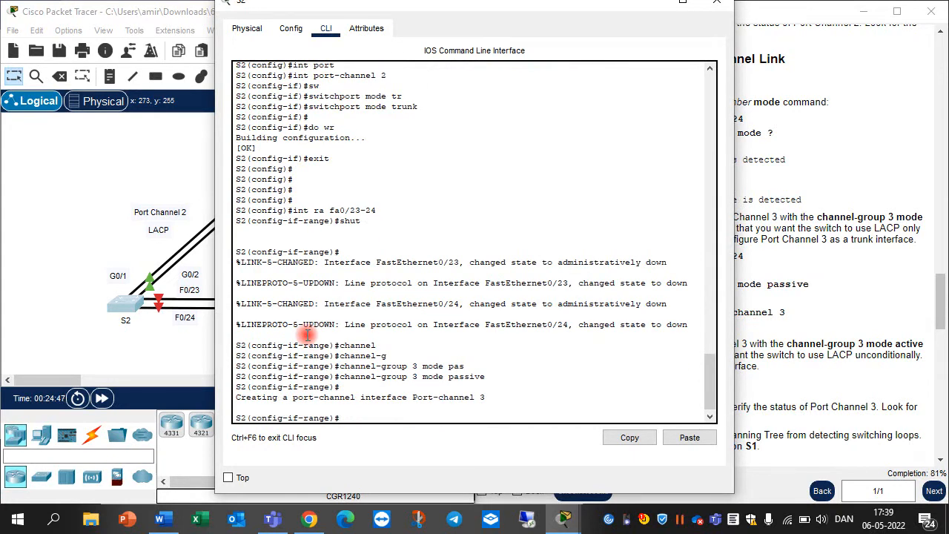
Bring fa0/23-24 on S2 back up with "no shut" and leave interface range mode with "ex".
text(no shut)
key(Return)
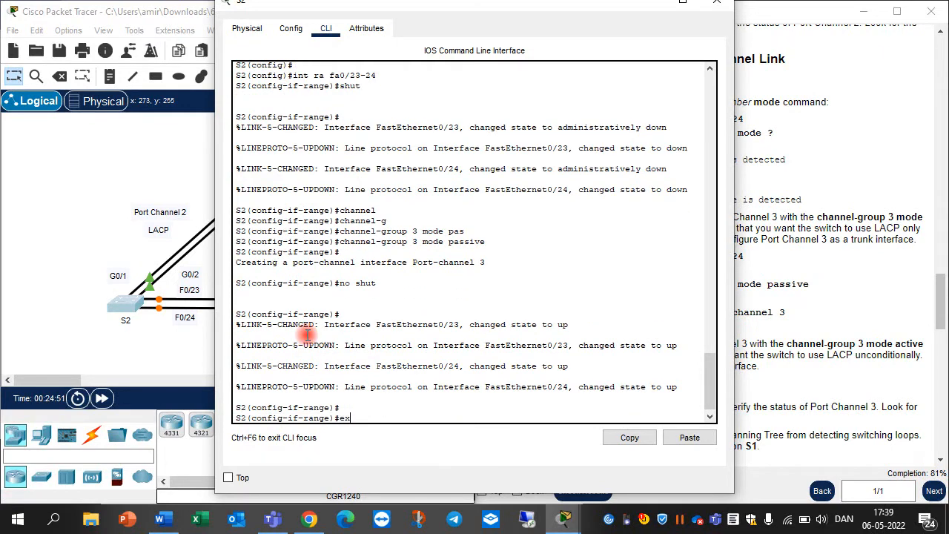
key(Return)
Enter interface configuration for Port Channel 3 on S2 with "int port-channel 3".
text(p)
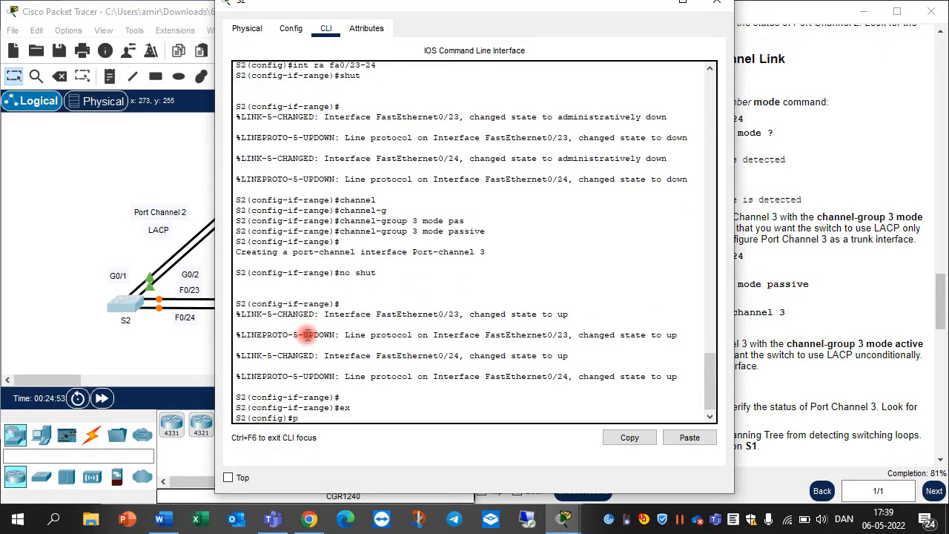
text(ort)
key(Tab)
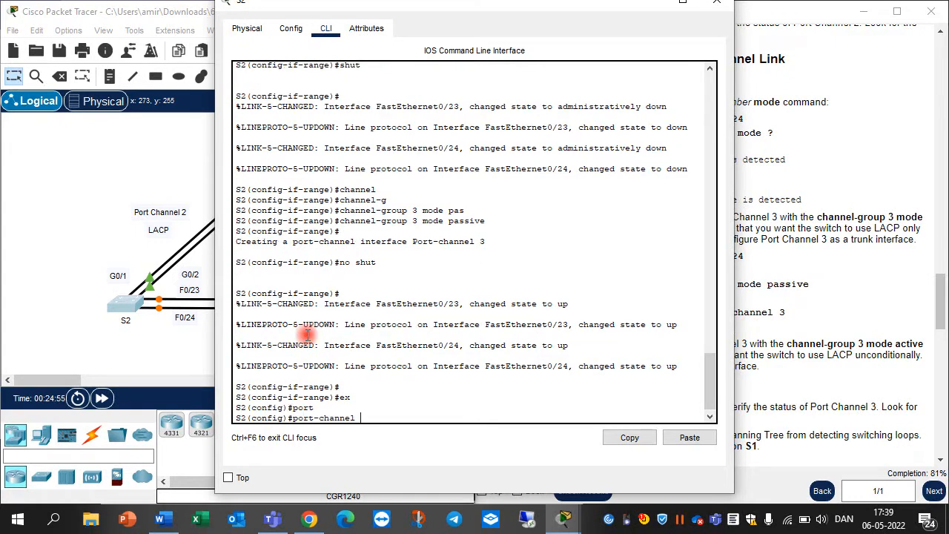
text(3)
key(Return)
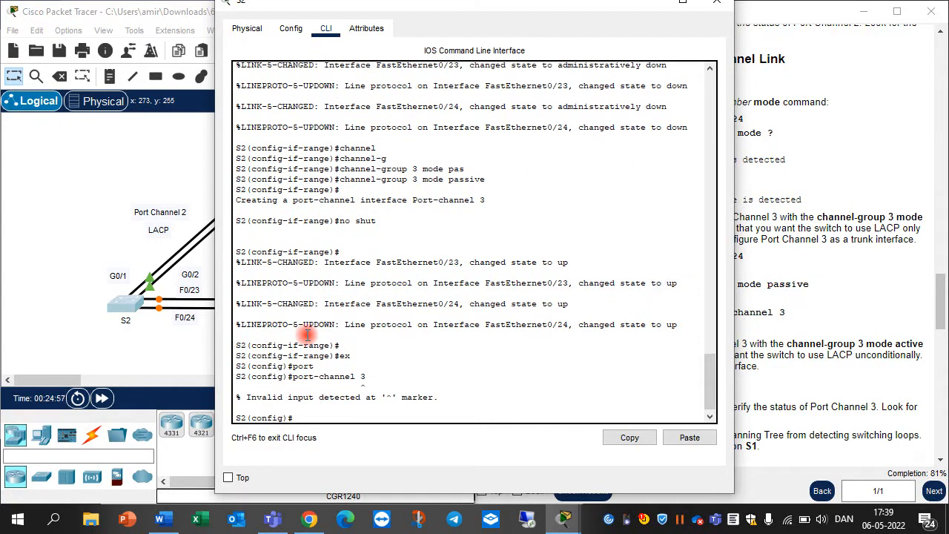
key(Up)
key(Home)
text(int)
key(Return)
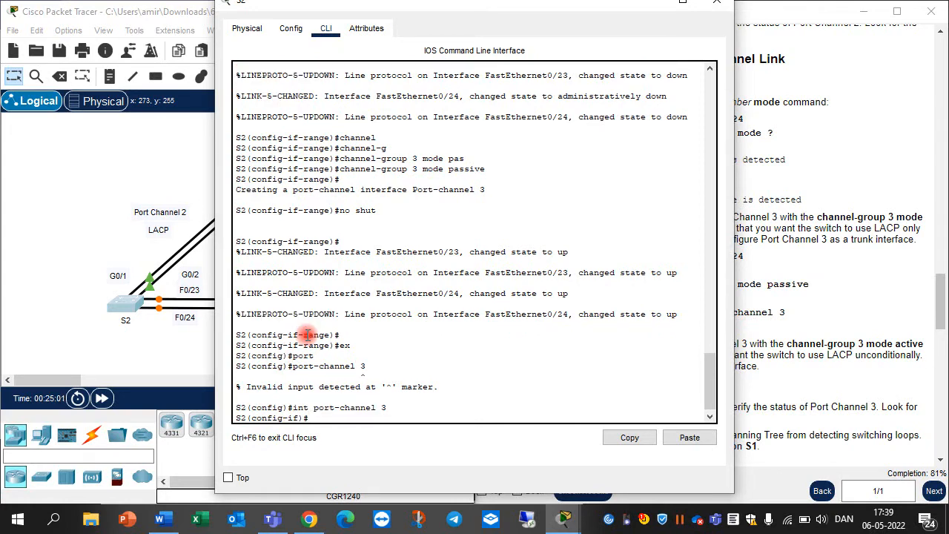
Set Port Channel 3 on S2 to trunk mode with "sw mo tr" and save the configuration with "do wr".
text(sw mo tr)
key(Return)
key(Return)
key(Return)
text(d)
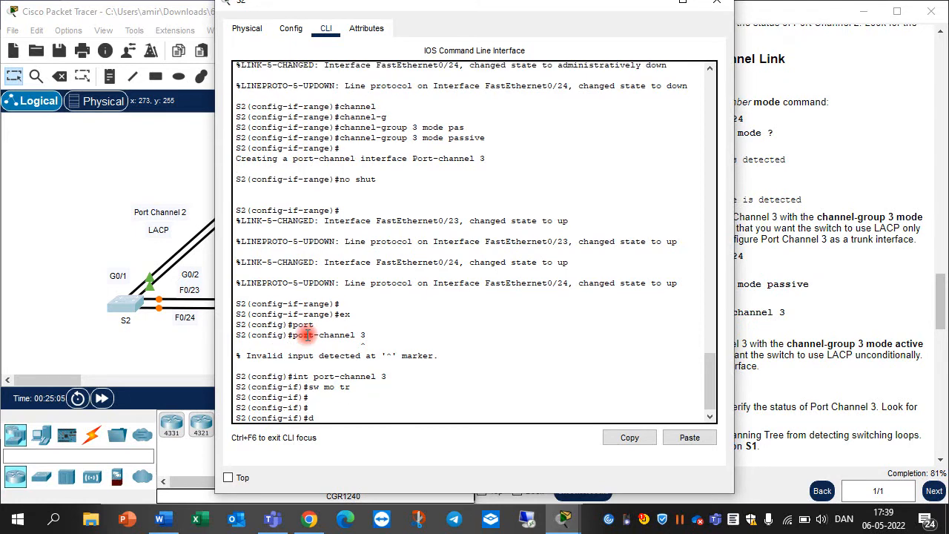
text(o wr)
key(Return)
Open the CLI of switch S3 and enter global configuration mode with "en" and "conf t".
click(165, 329)
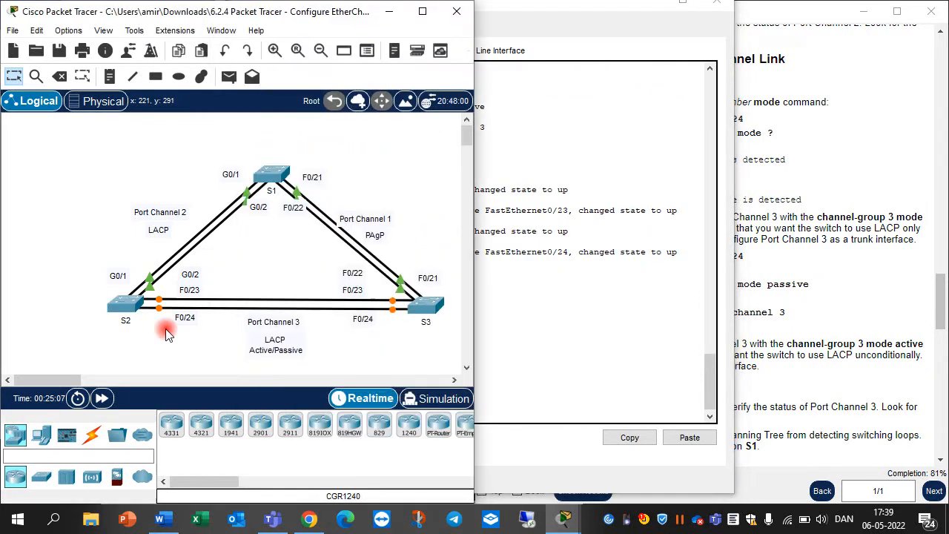
click(448, 297)
key(Return)
key(Return)
key(Return)
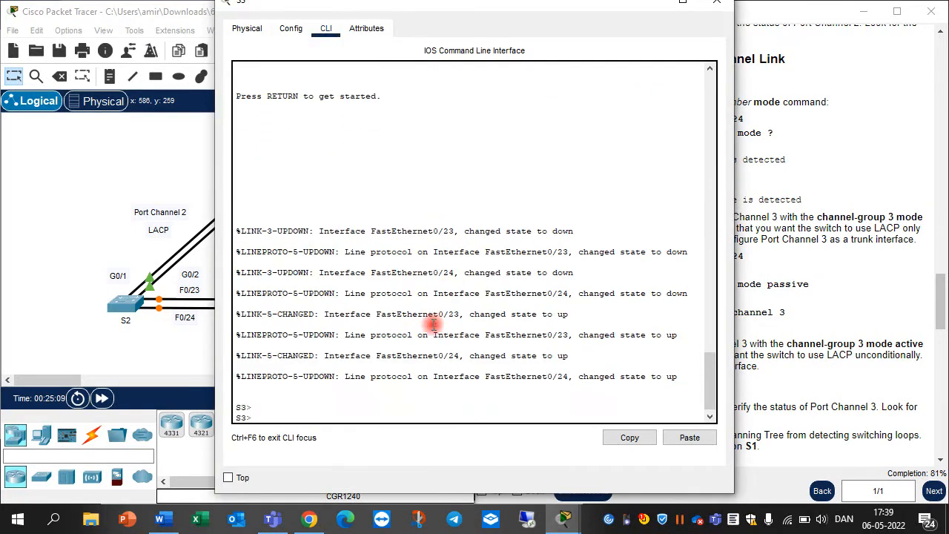
text(en)
key(Return)
text(c)
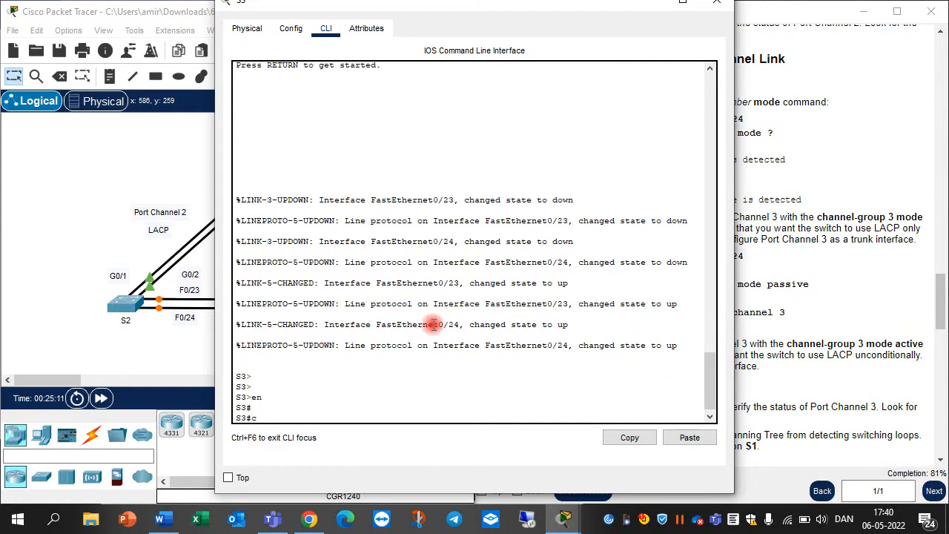
text(onf t)
key(Return)
key(Return)
key(Return)
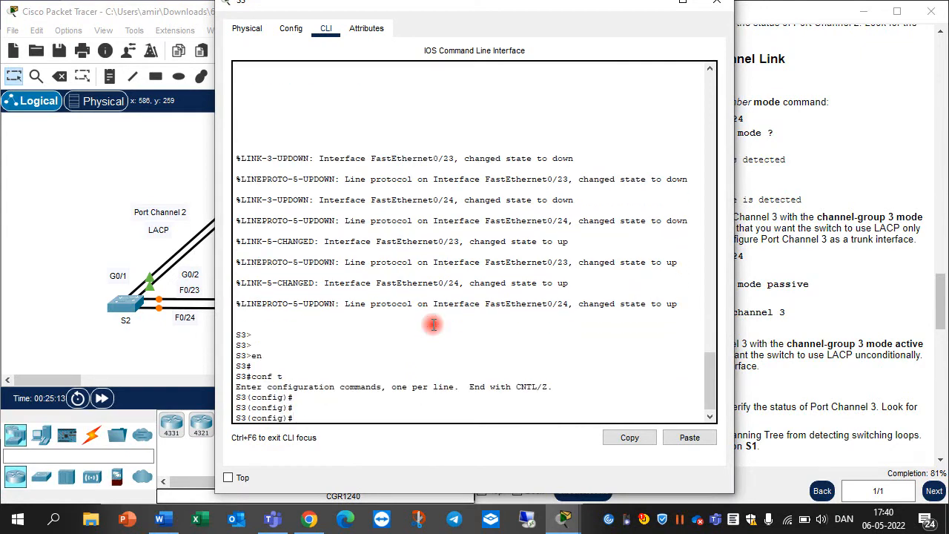
In interface range fa0/23-24 on S3, set trunk mode with "sw mod tr" and disable both ports with "shut".
text(int ra fa0/23-24)
key(Return)
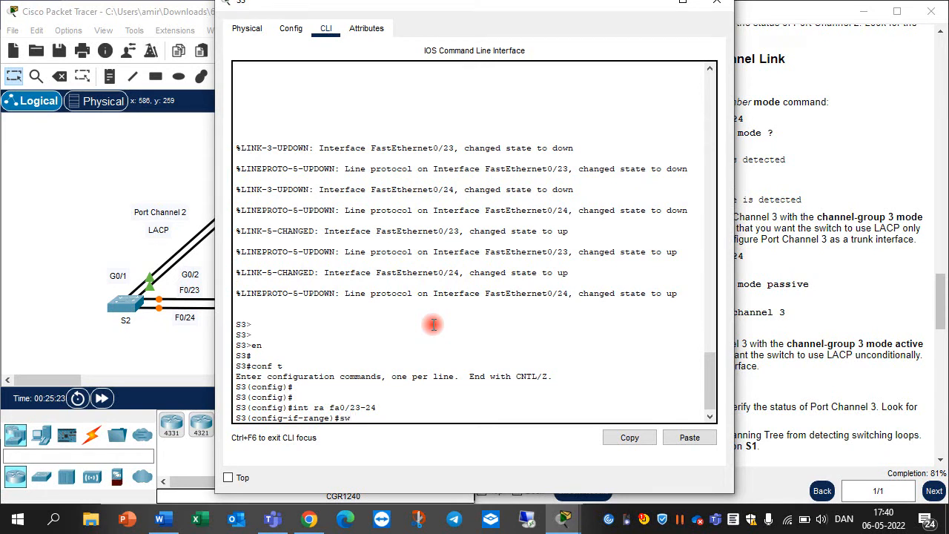
text(tr)
key(Return)
text(shut)
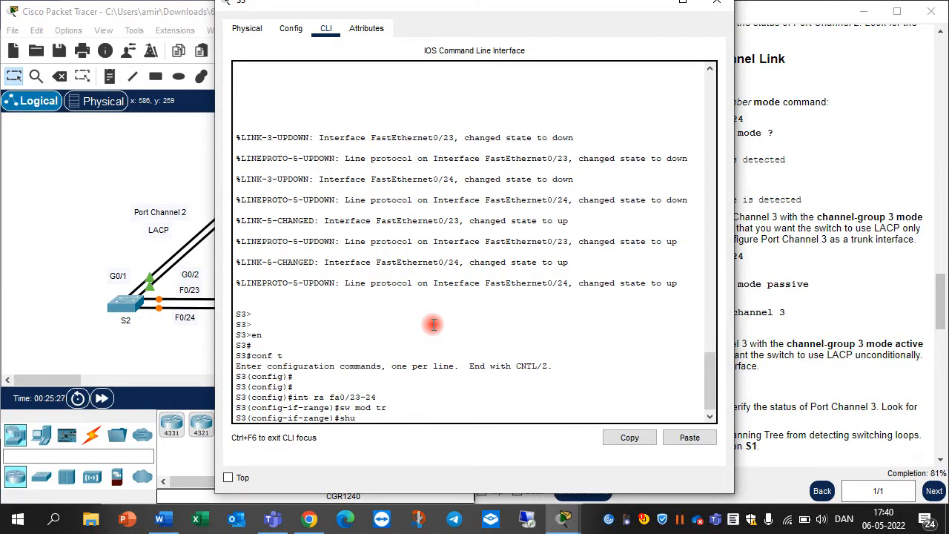
key(Return)
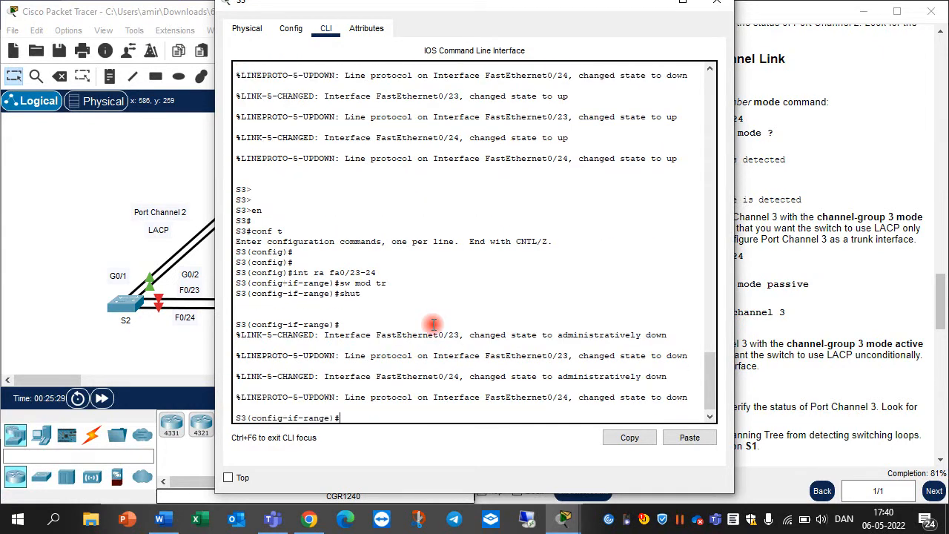
Assign fa0/23-24 on S3 to Port Channel 3 in LACP active mode with "channel-group 3 mode ac".
key(BackSpace)
text(channel-g)
key(Tab)
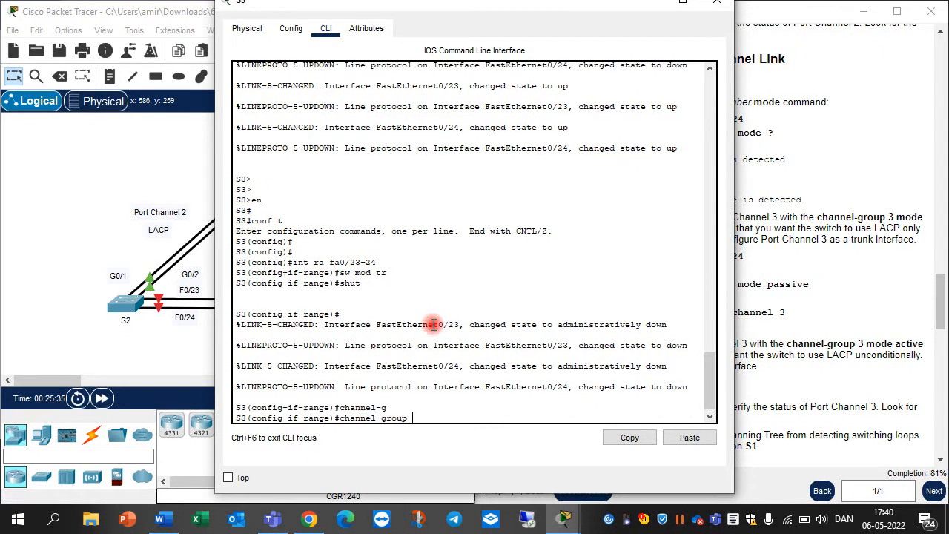
text(3 mode ac)
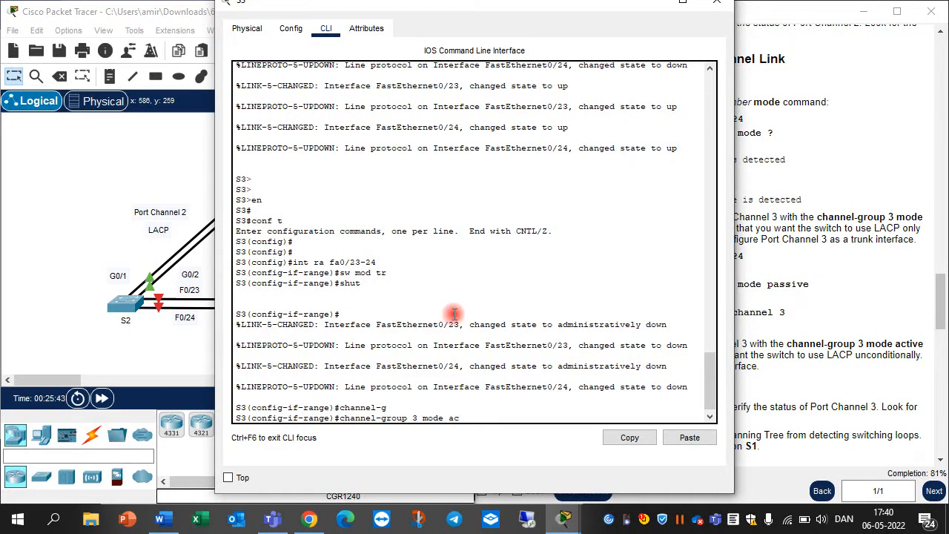
key(Return)
key(Return)
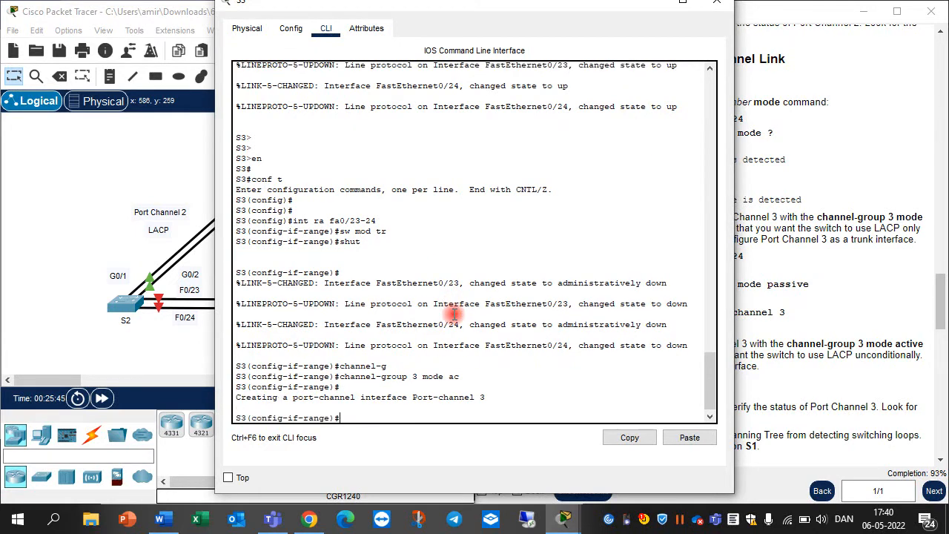
Bring fa0/23-24 on S3 back up with "no shut" and leave interface range mode with "ex".
text(no dhut)
key(Return)
key(Return)
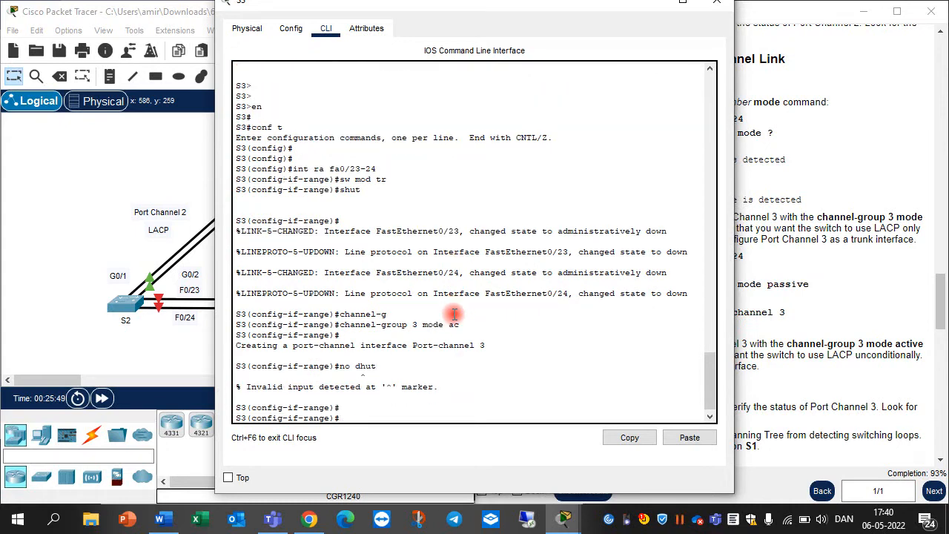
key(Up)
key(BackSpace)
key(BackSpace)
key(BackSpace)
key(BackSpace)
text(shut)
key(Return)
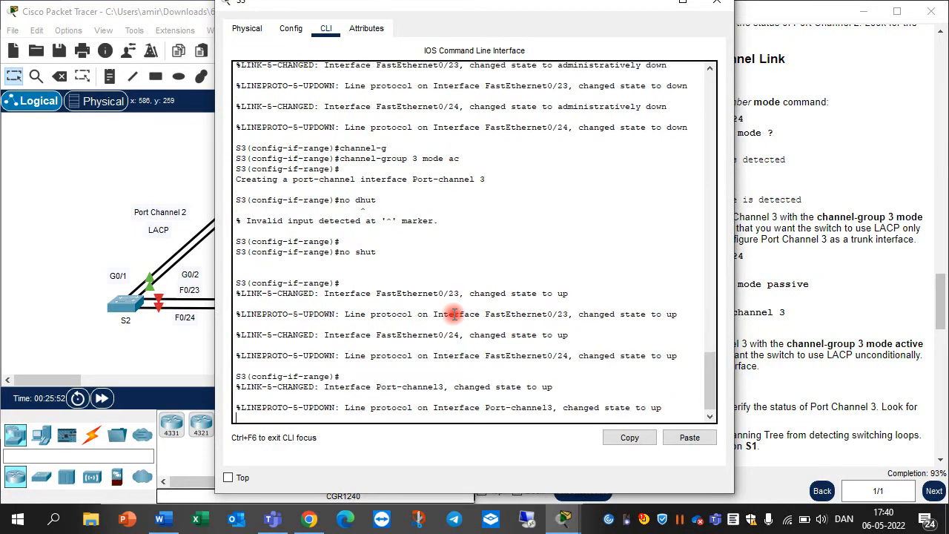
text(ex)
key(Return)
Enter Port Channel 3 on S3 with "int po 3" and set it to trunk mode with "sw mo tr".
text(in)
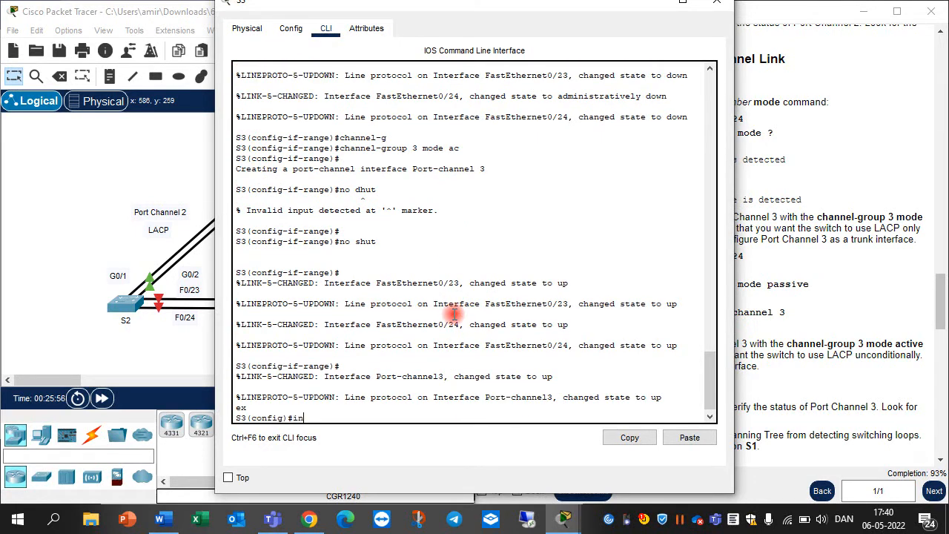
text(t po 3)
key(Return)
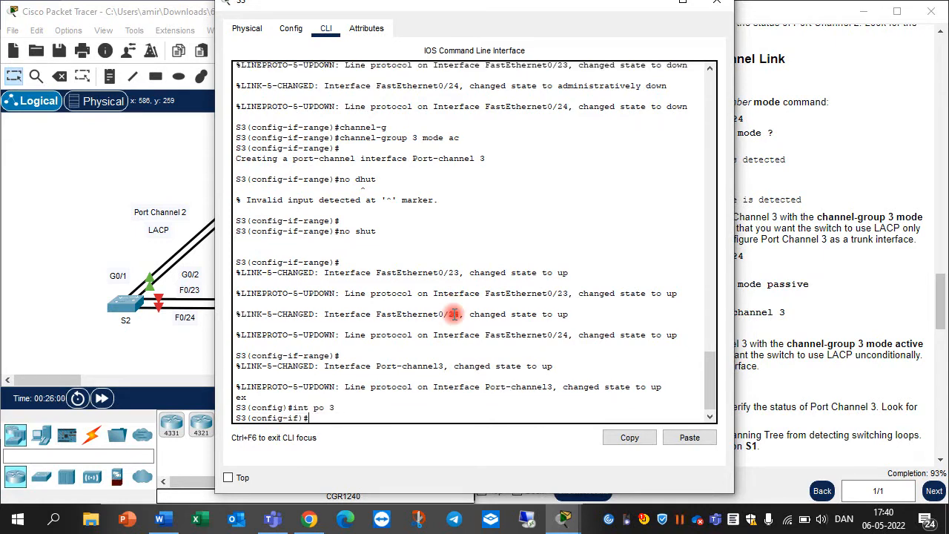
text(sw mo tr)
key(Return)
key(Return)
key(Return)
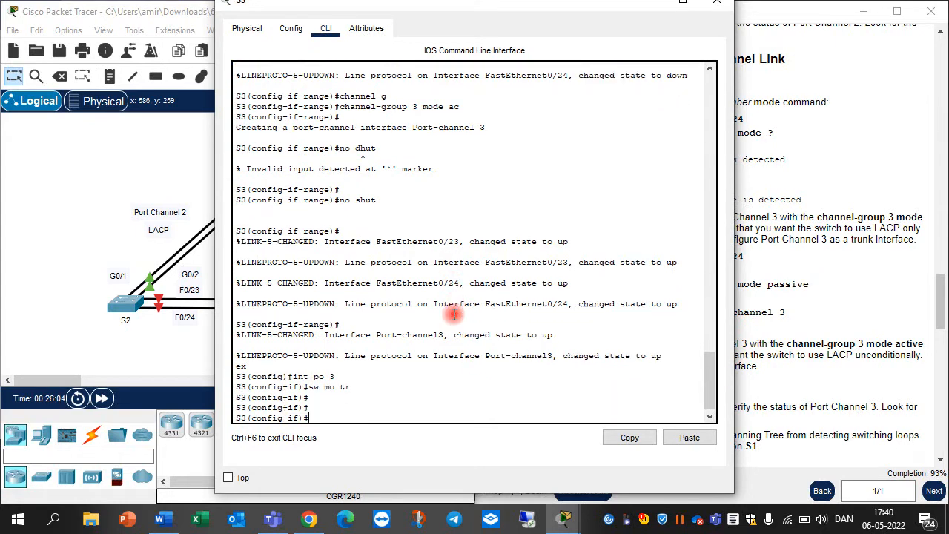
Save the running configuration on S3 with "do wr".
text(do wr)
key(Return)
key(Return)
key(Return)
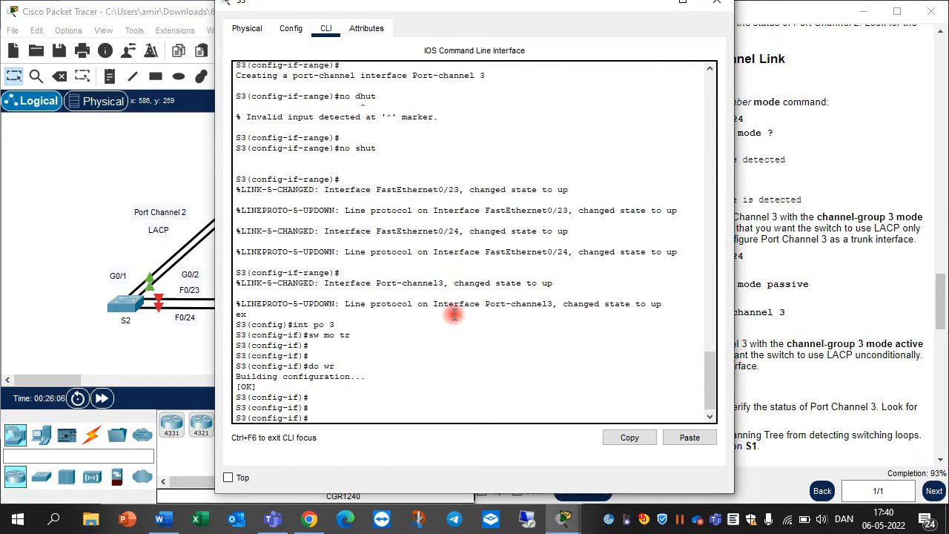
Display the EtherChannel summary on S3 with "do show et su" and check the Port Channel 1 and 3 entries.
text(do s)
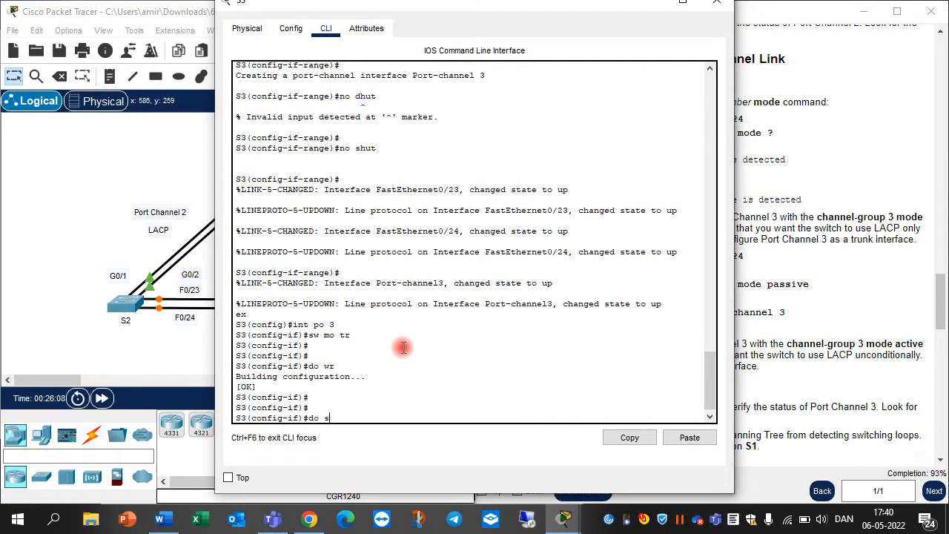
text(how et tr)
key(Return)
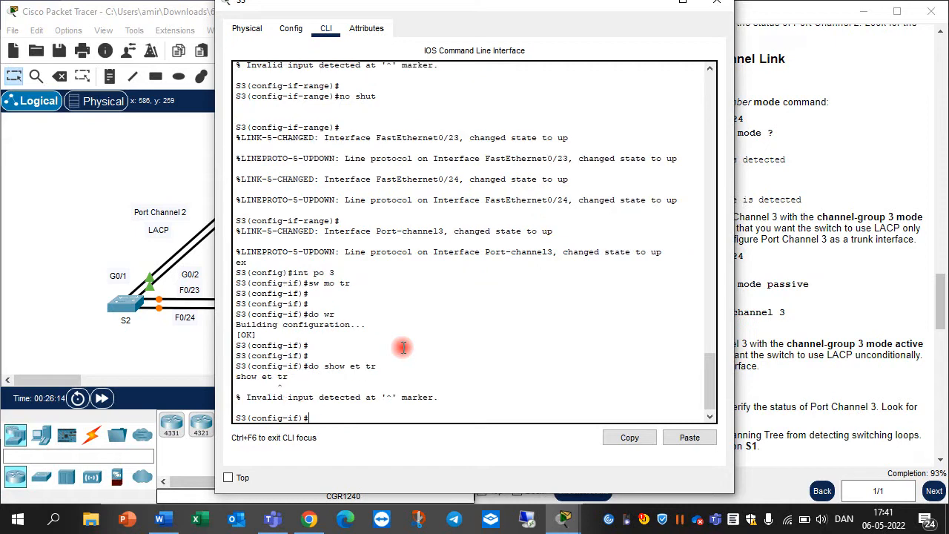
key(Up)
text(su)
key(Return)
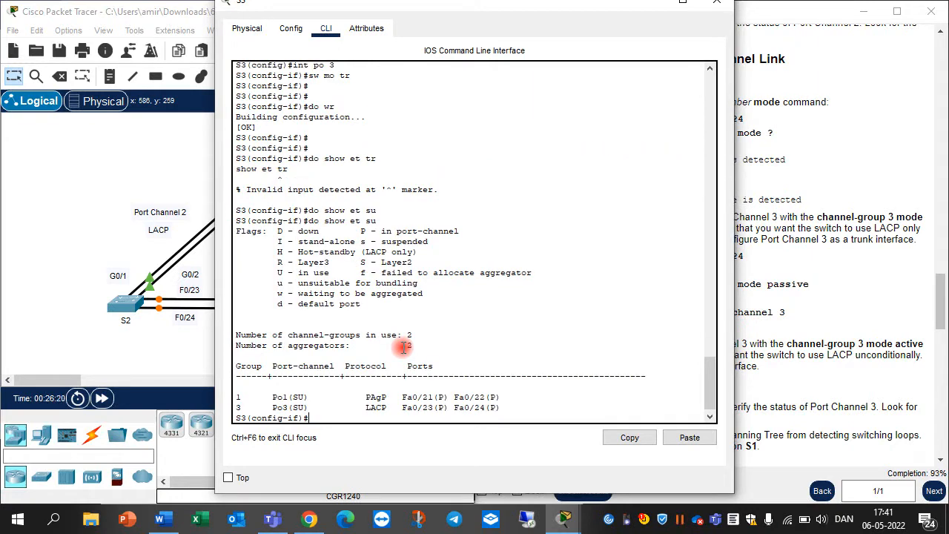
drag(511, 400, 281, 406)
click(283, 407)
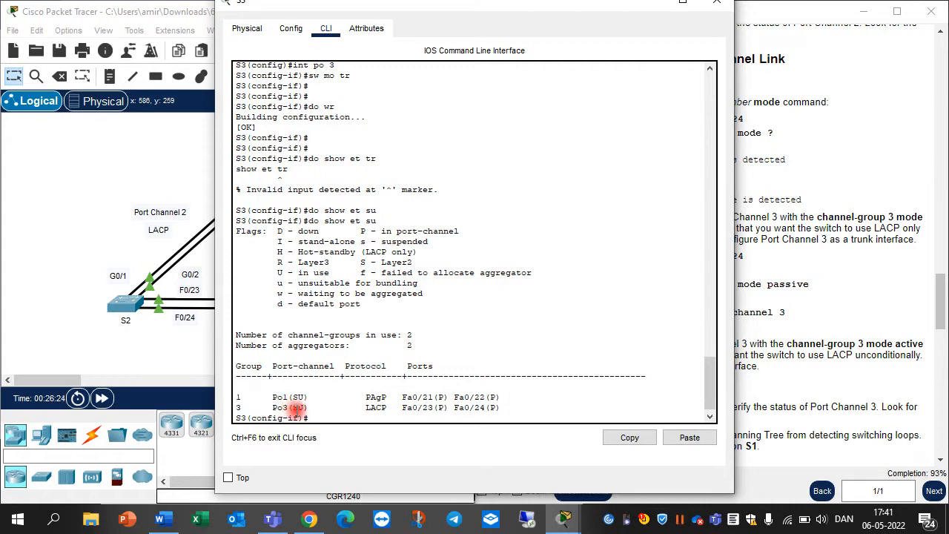
drag(299, 272, 212, 313)
Return to the topology, fast-forward the network time, and close the S3 and S2 windows.
click(197, 314)
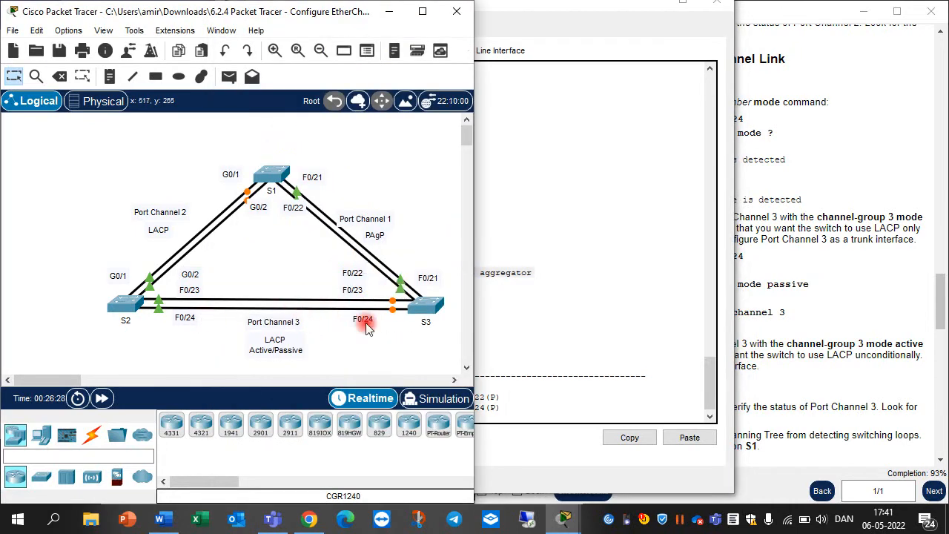
click(104, 398)
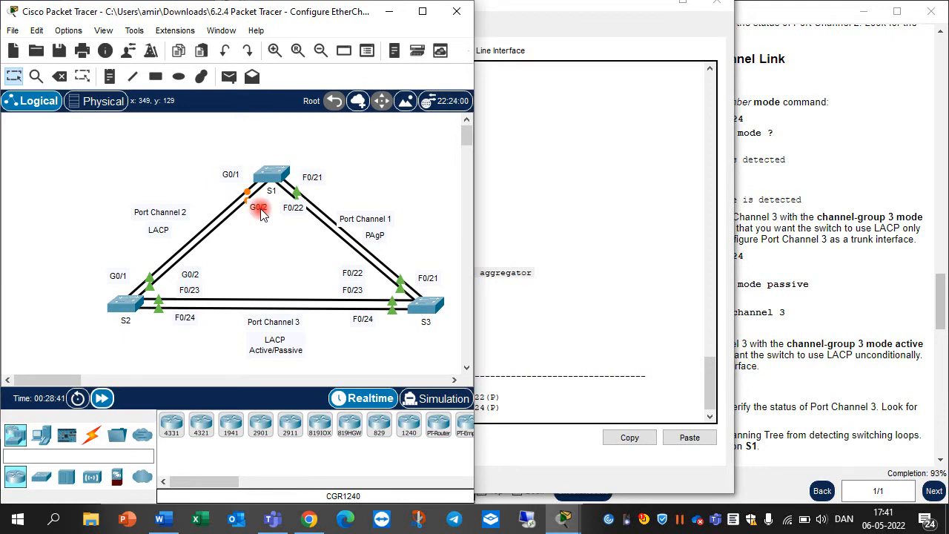
click(571, 232)
click(717, 5)
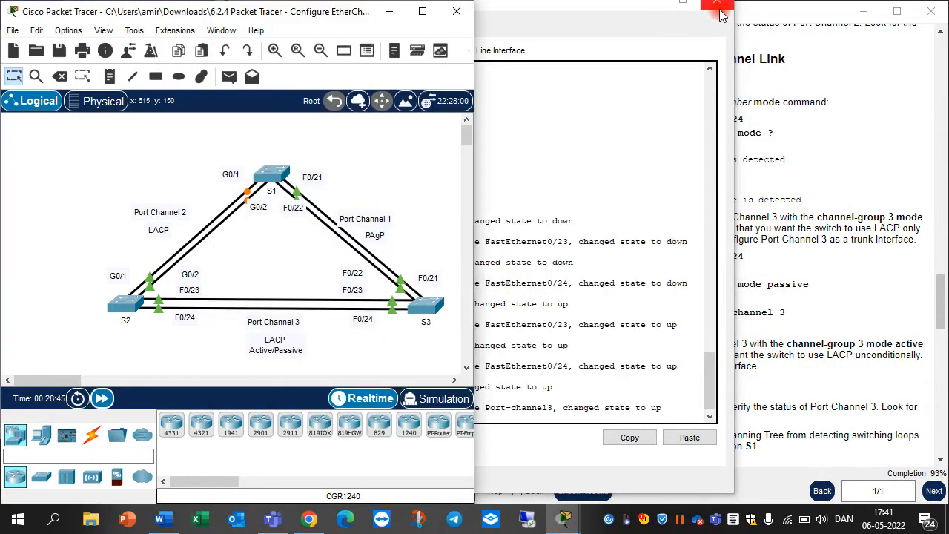
click(719, 23)
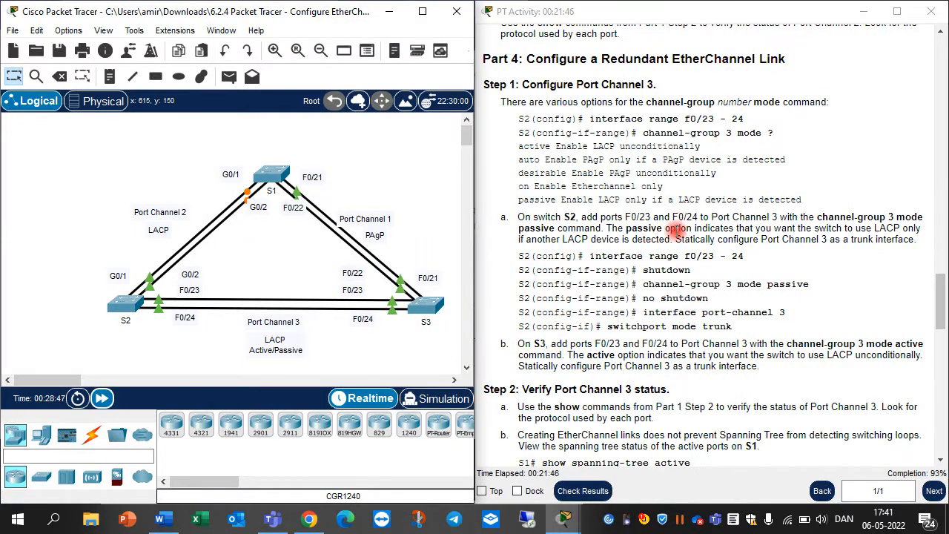
Following Part 4 Step 2, display the spanning tree status of the active ports on S1 with "show spanning-tree active".
scroll(676, 231, down, 2)
scroll(676, 231, down, 12)
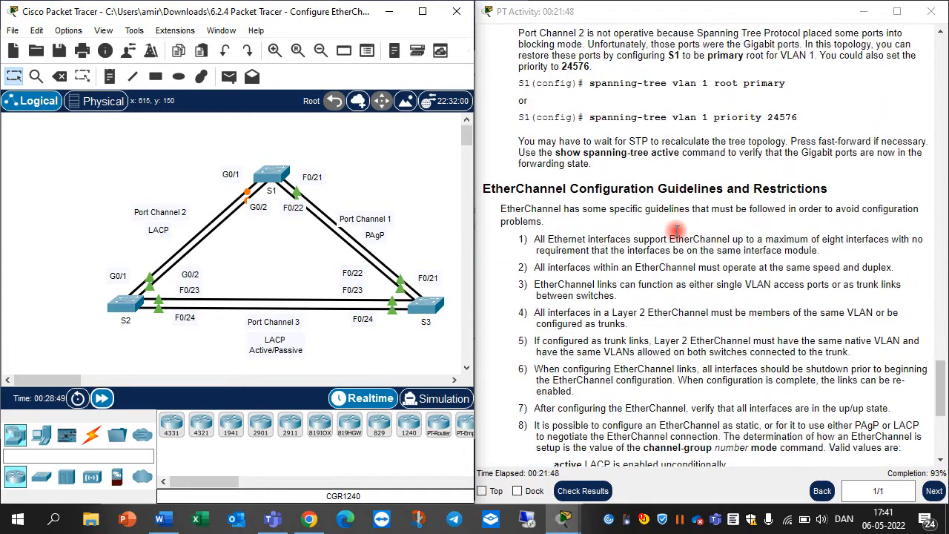
scroll(642, 196, up, 7)
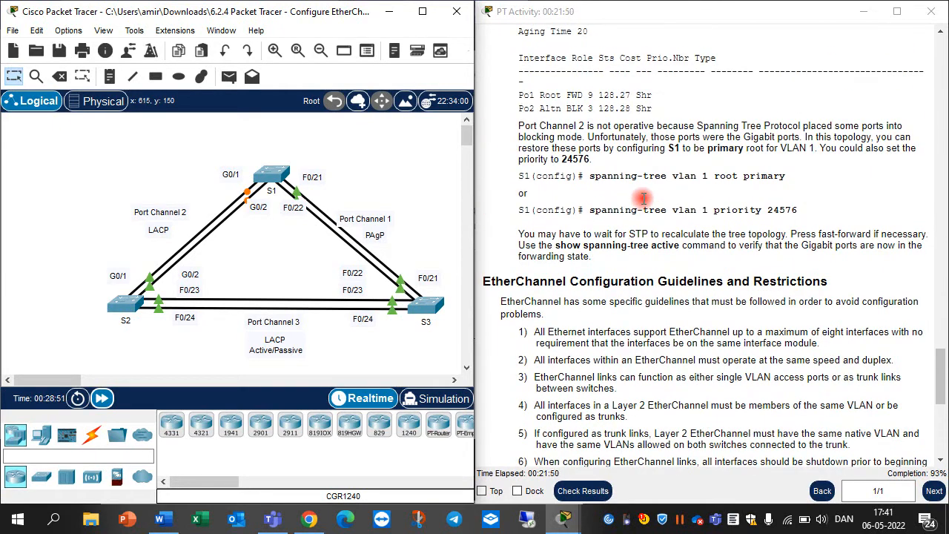
scroll(642, 199, up, 6)
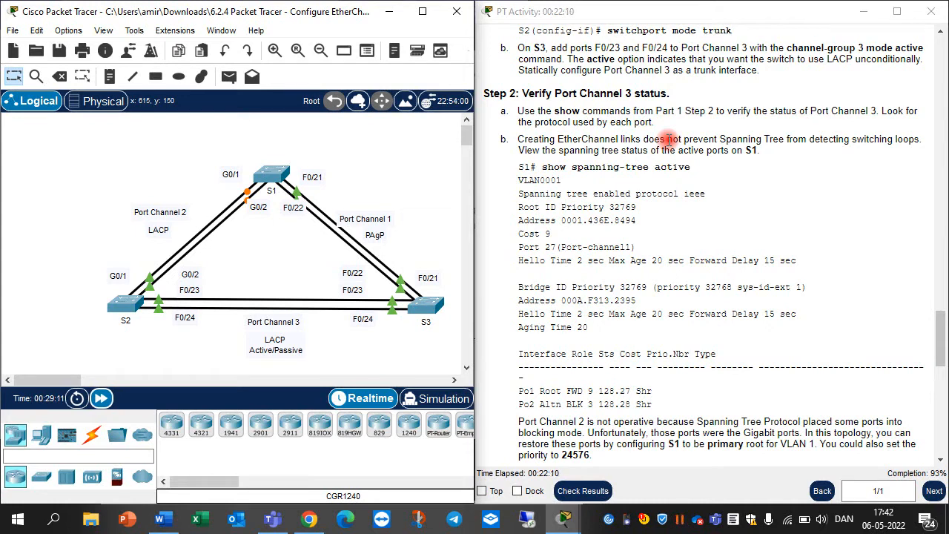
click(270, 172)
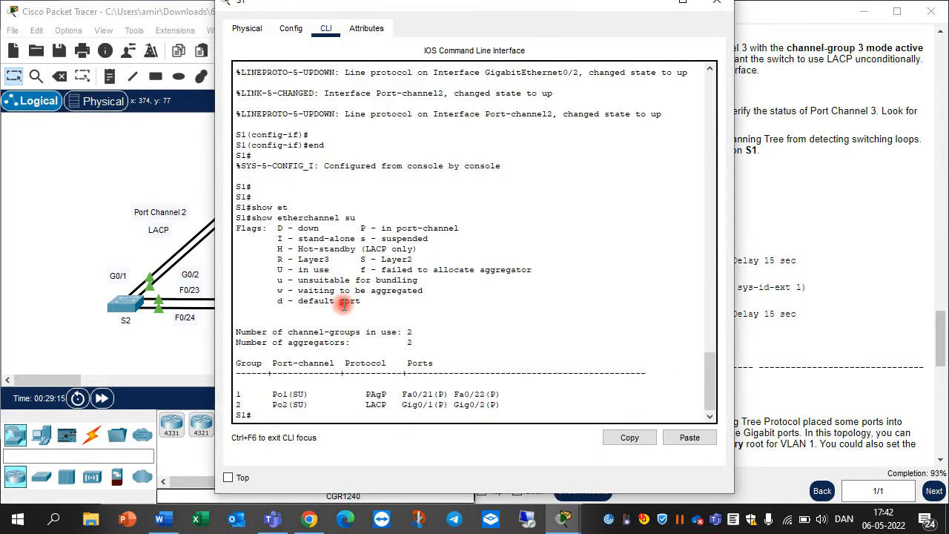
text(show sp)
key(Tab)
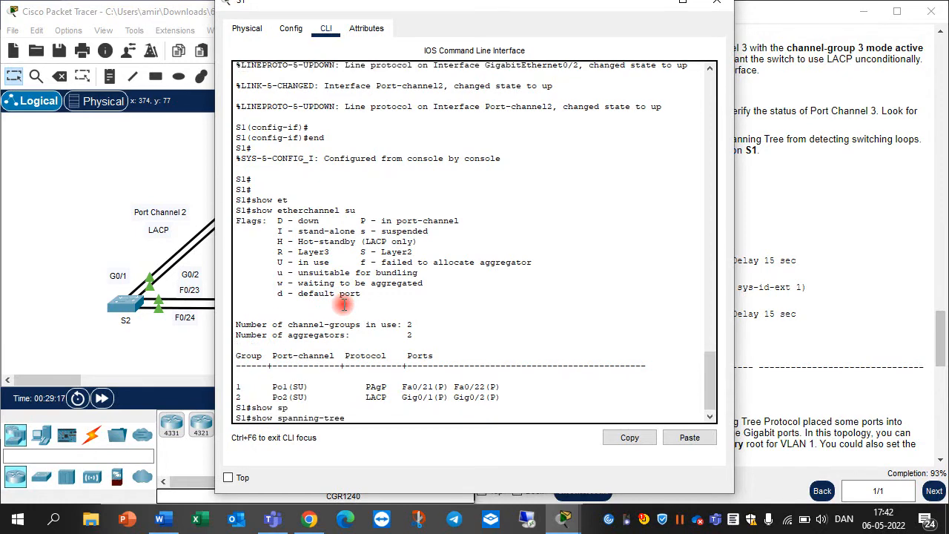
text(ac)
key(Tab)
key(Return)
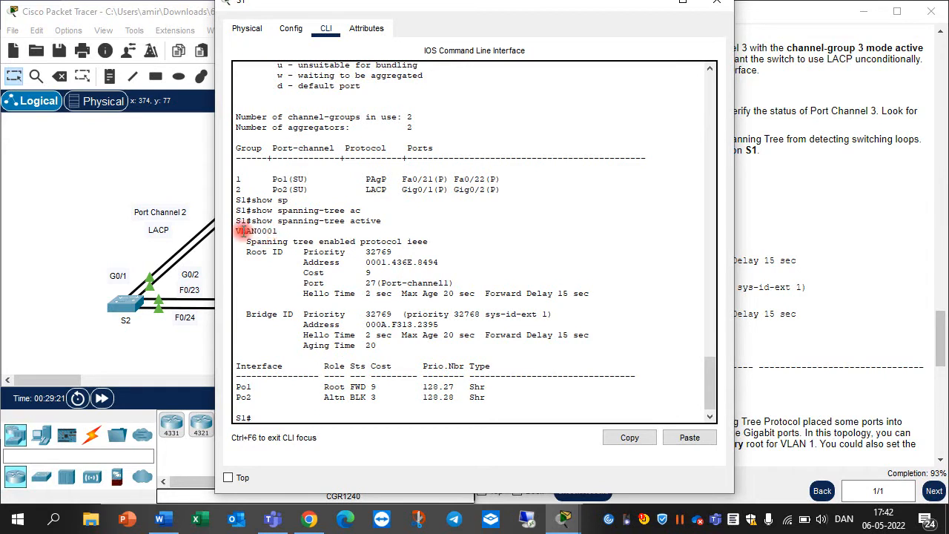
Examine the VLAN 1 root bridge address and the Port Channel 2 entry in S1's spanning tree output against the topology, and close the S1 window.
drag(233, 231, 283, 230)
click(301, 238)
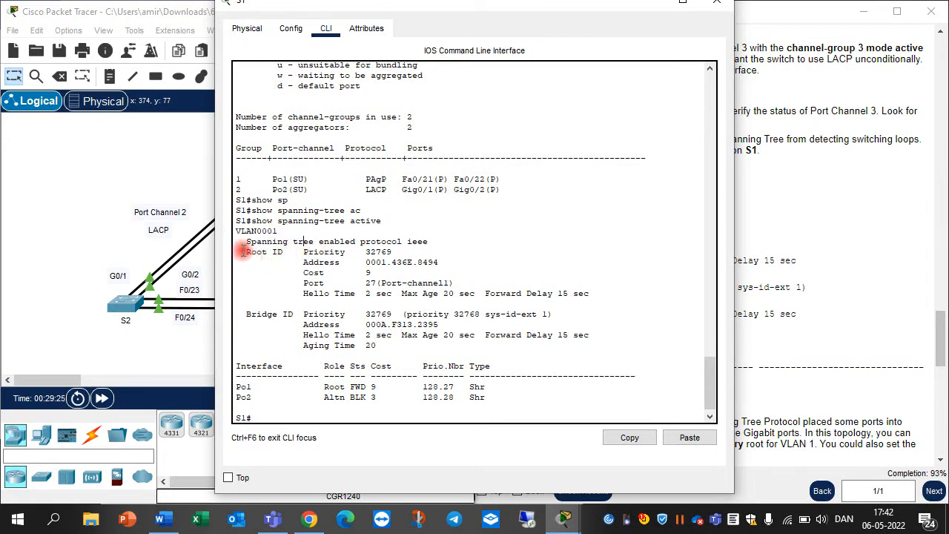
drag(243, 253, 440, 263)
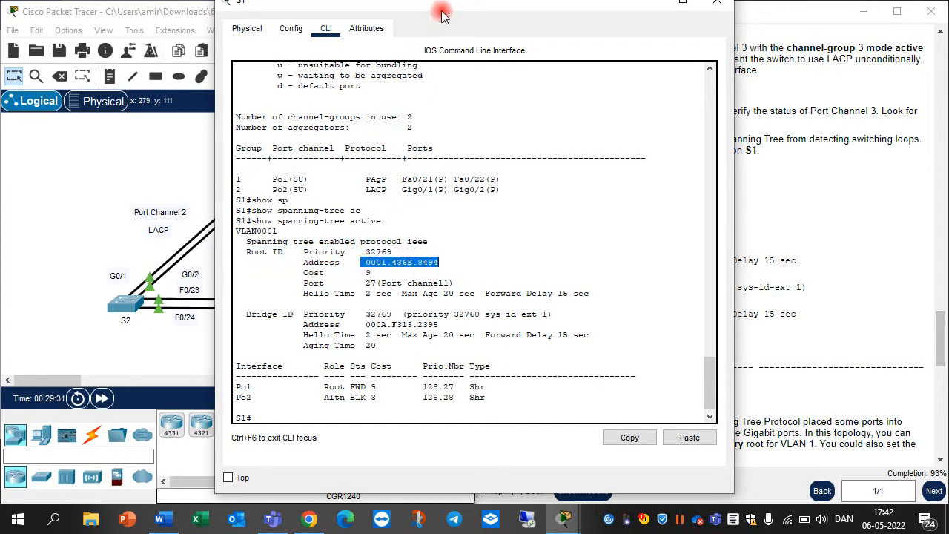
drag(445, 6, 638, 47)
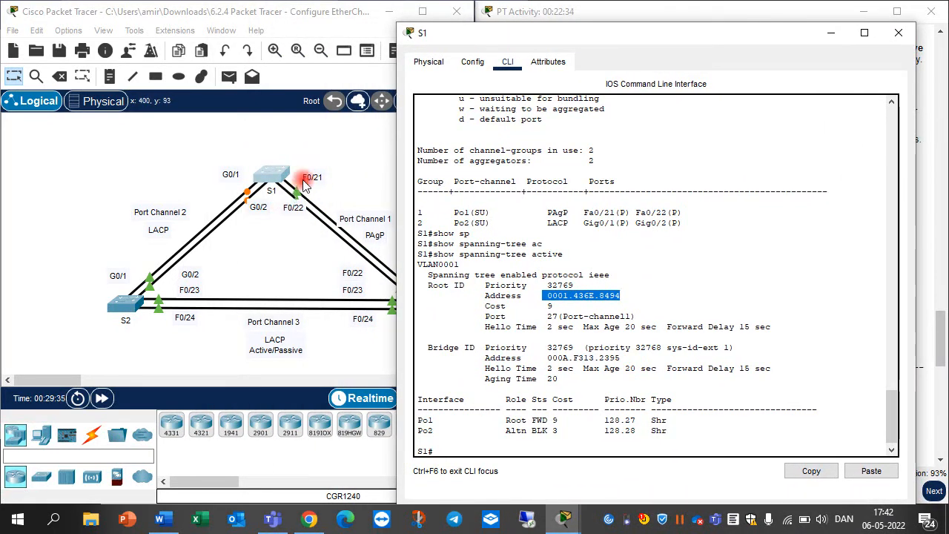
click(630, 307)
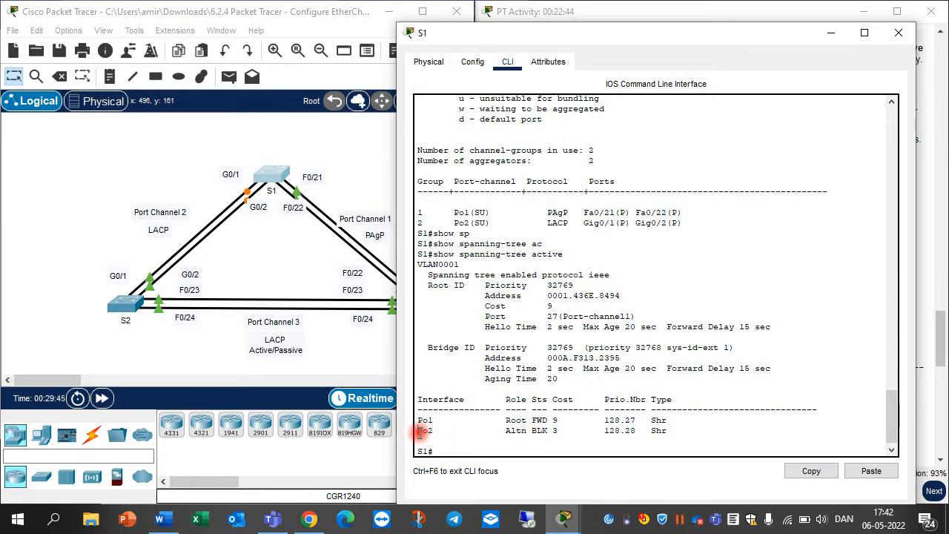
drag(419, 432, 702, 436)
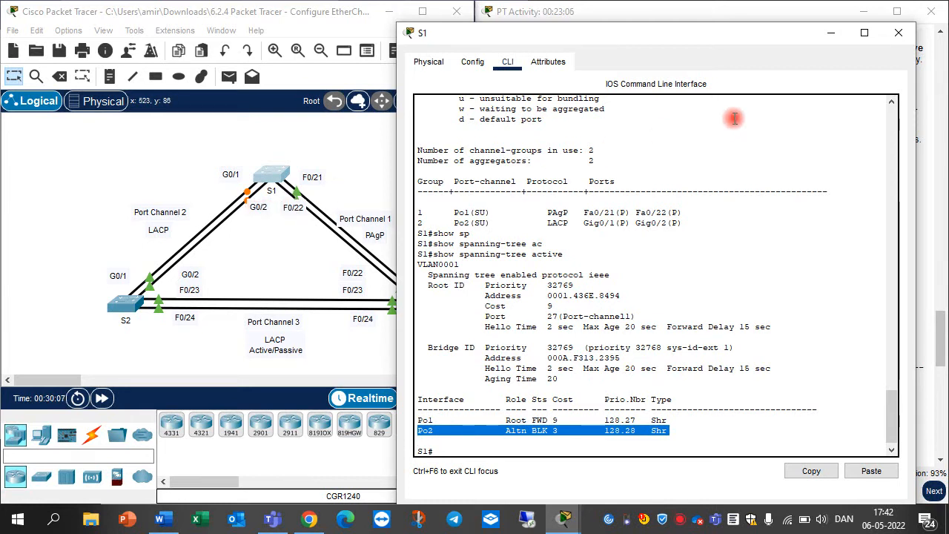
click(897, 33)
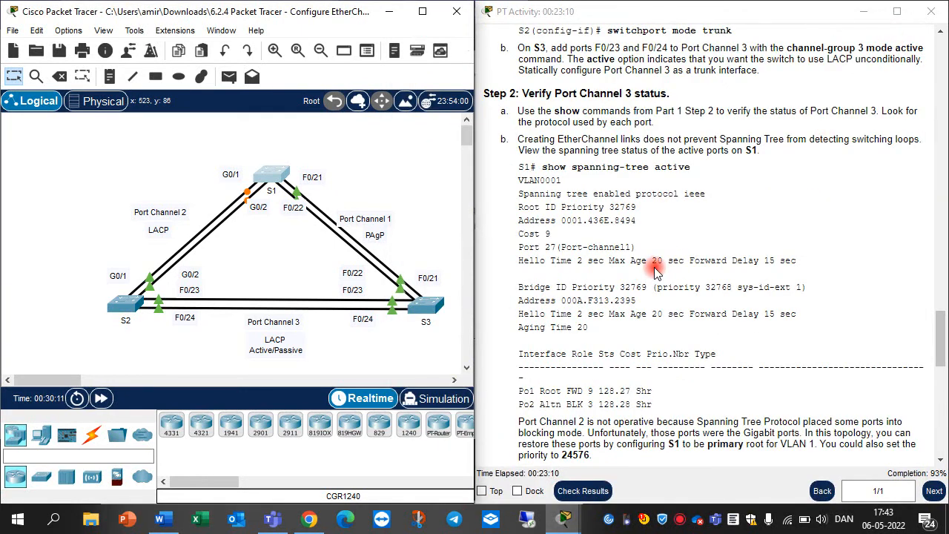
Read the instructions for restoring the blocked Gigabit ports, and enter global configuration mode on S1 with "conf t".
scroll(655, 271, down, 1)
scroll(654, 271, down, 4)
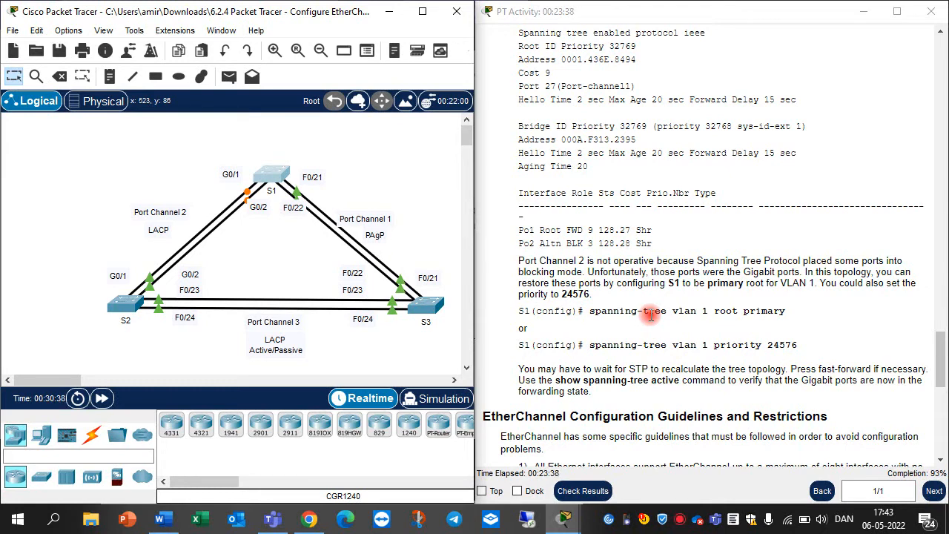
click(271, 175)
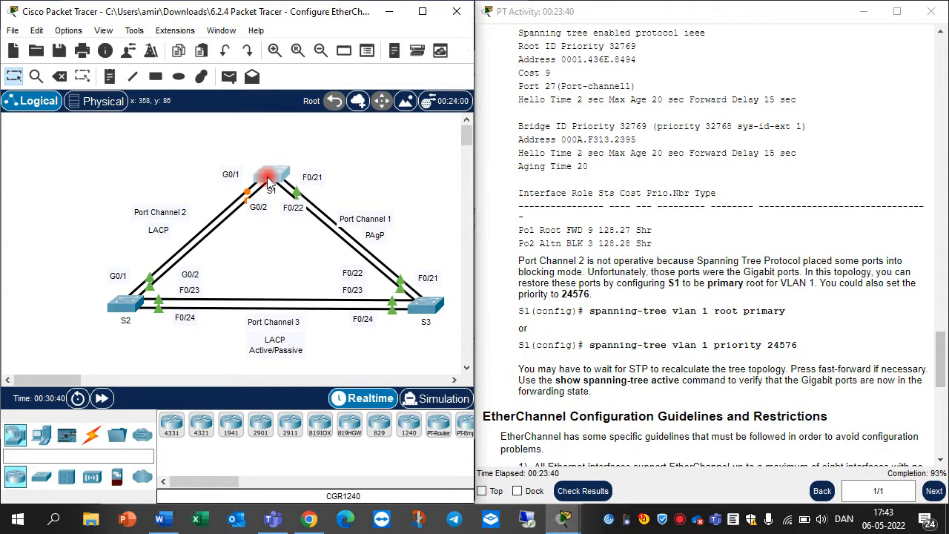
text(c)
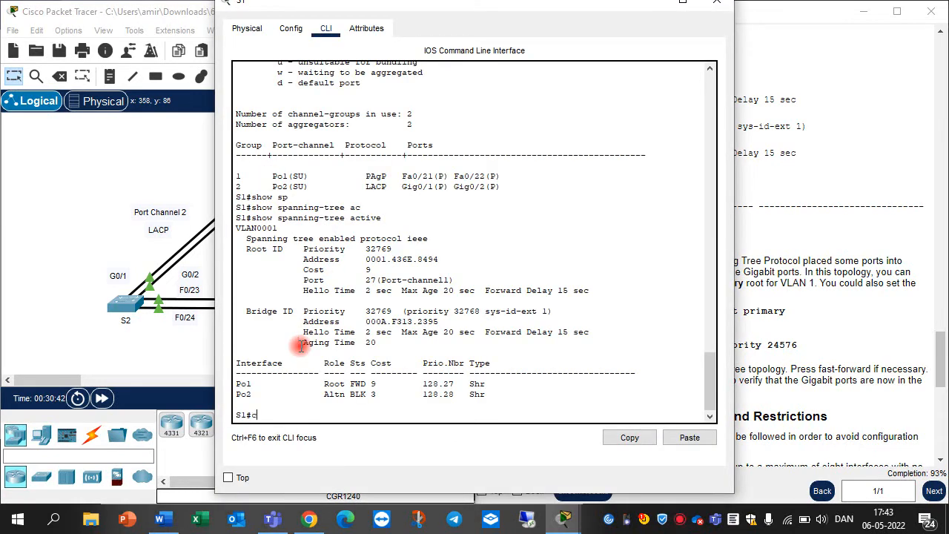
text(onf t)
key(Return)
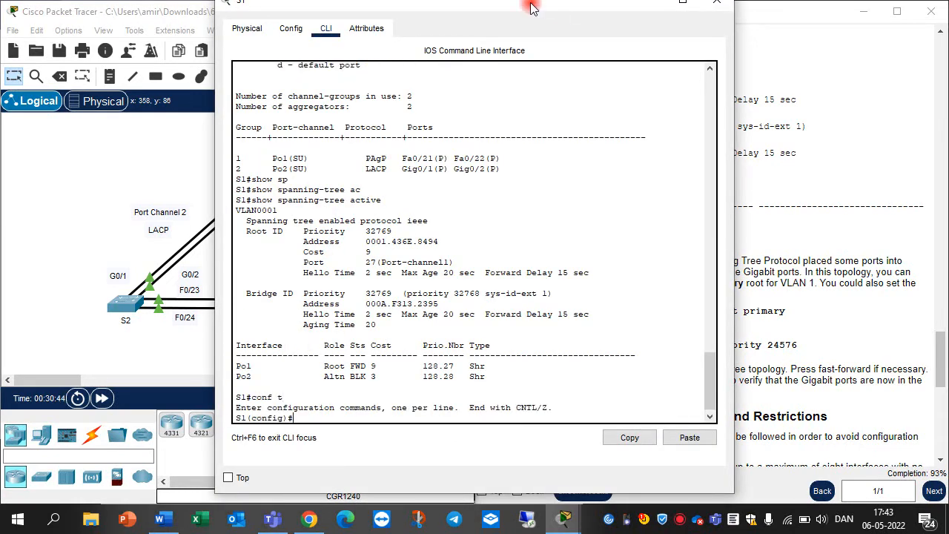
Make S1 the primary root bridge for VLAN 1 with "spanning-tree vlan 1 root primary".
drag(493, 20, 137, 25)
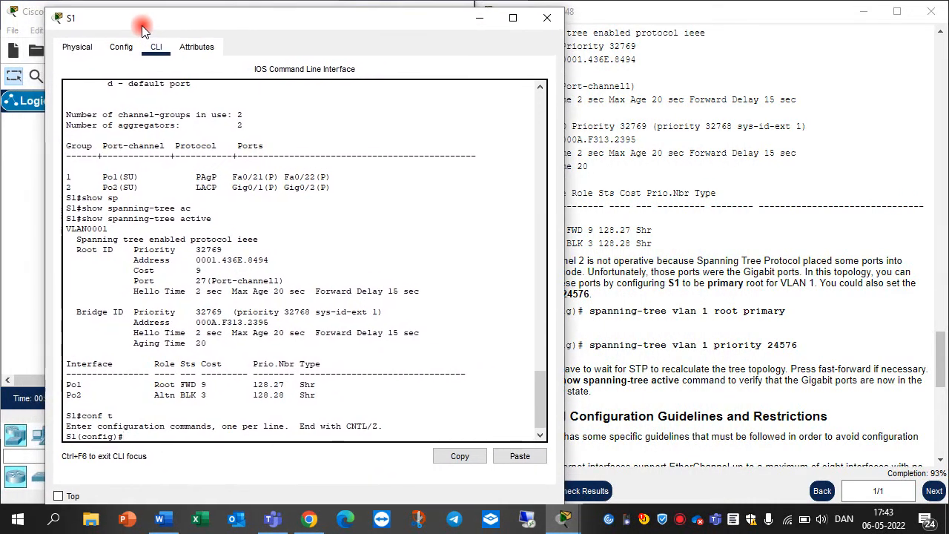
text(sp)
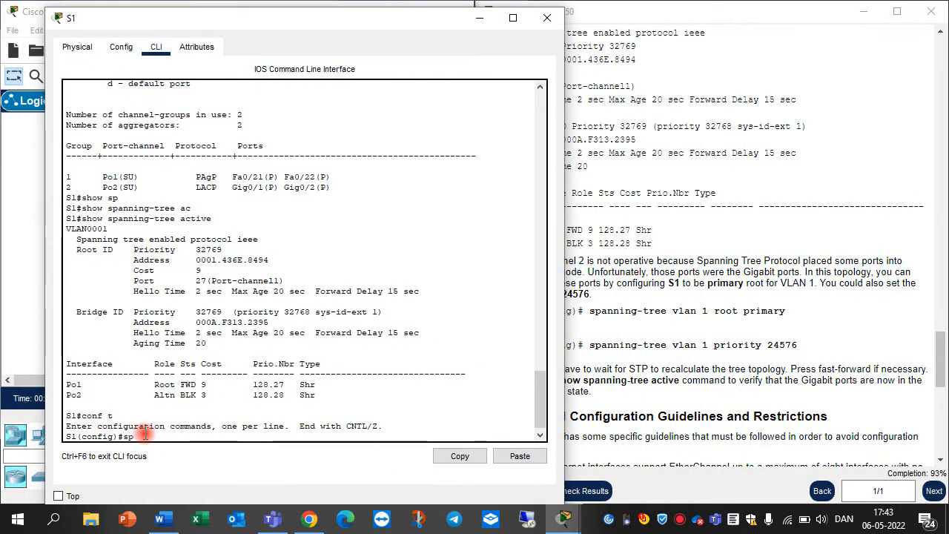
key(Tab)
text(vla)
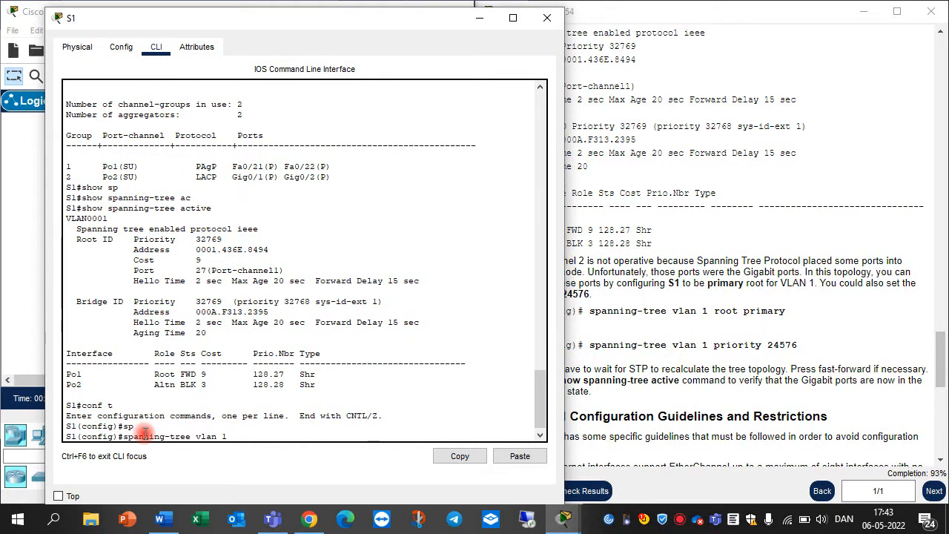
text(n 1 root pri)
key(Tab)
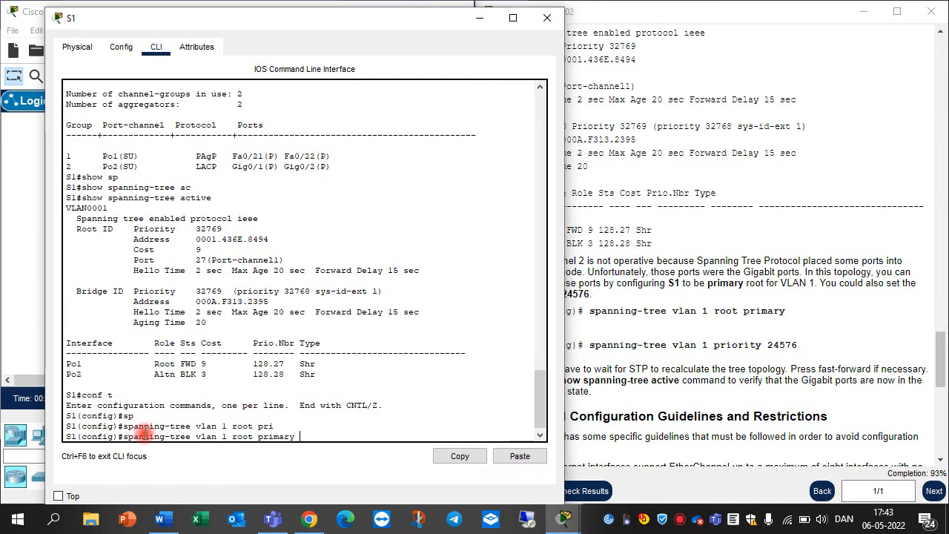
key(Return)
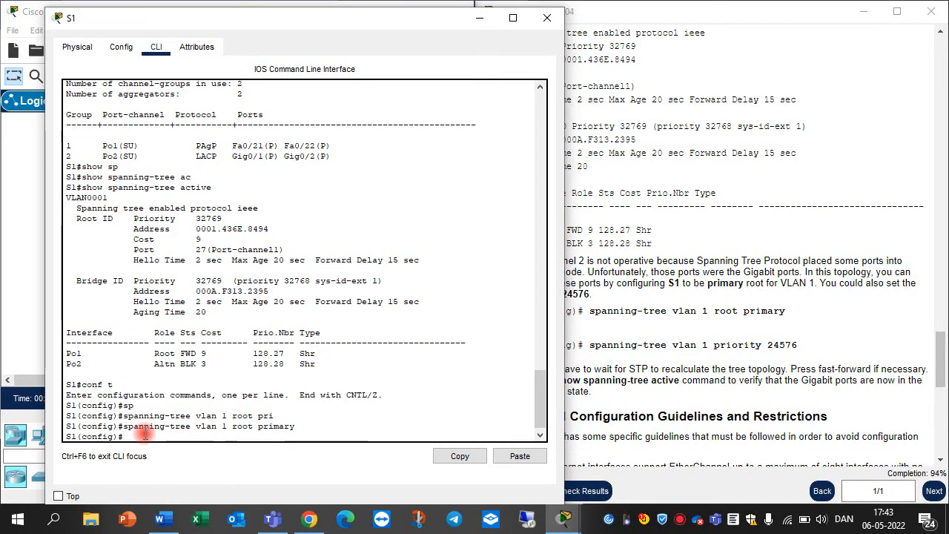
Set S1's VLAN 1 spanning tree priority explicitly with "spanning-tree vlan 1 priority 24576".
key(Up)
key(BackSpace)
key(BackSpace)
key(BackSpace)
key(BackSpace)
key(BackSpace)
key(BackSpace)
key(BackSpace)
key(BackSpace)
key(BackSpace)
key(BackSpace)
key(BackSpace)
key(BackSpace)
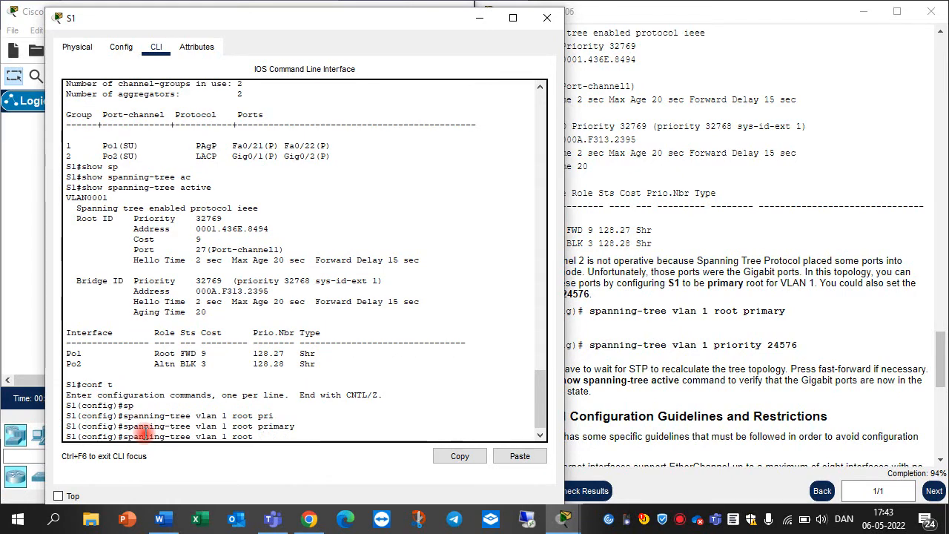
key(BackSpace)
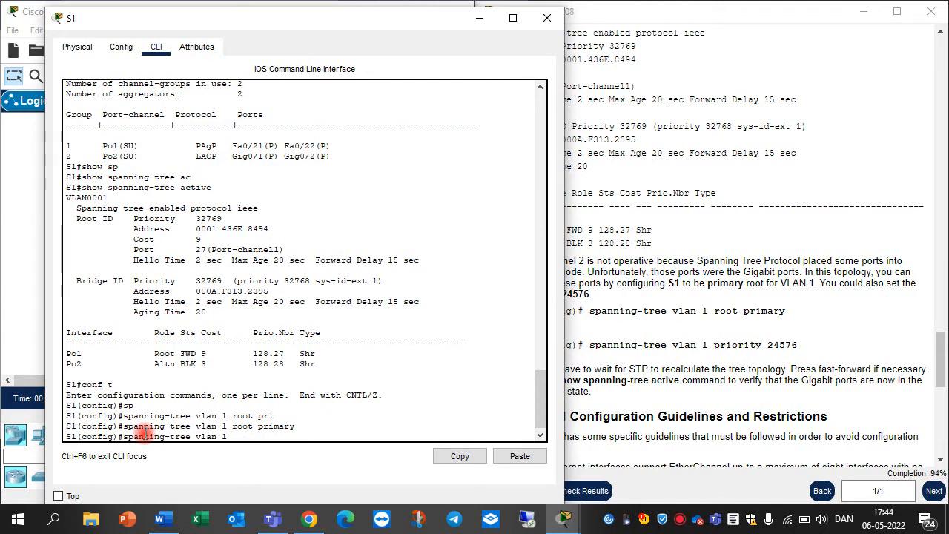
text(pri)
key(Tab)
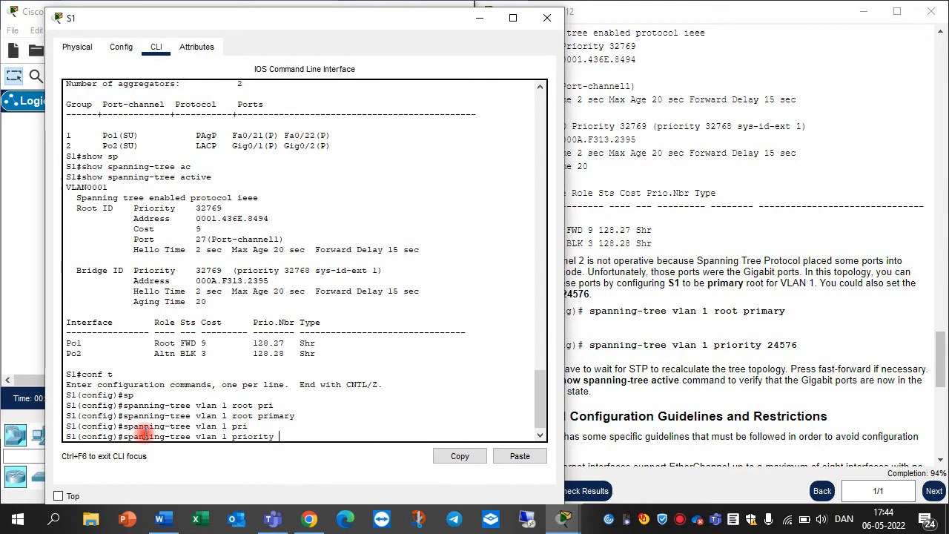
text(2457)
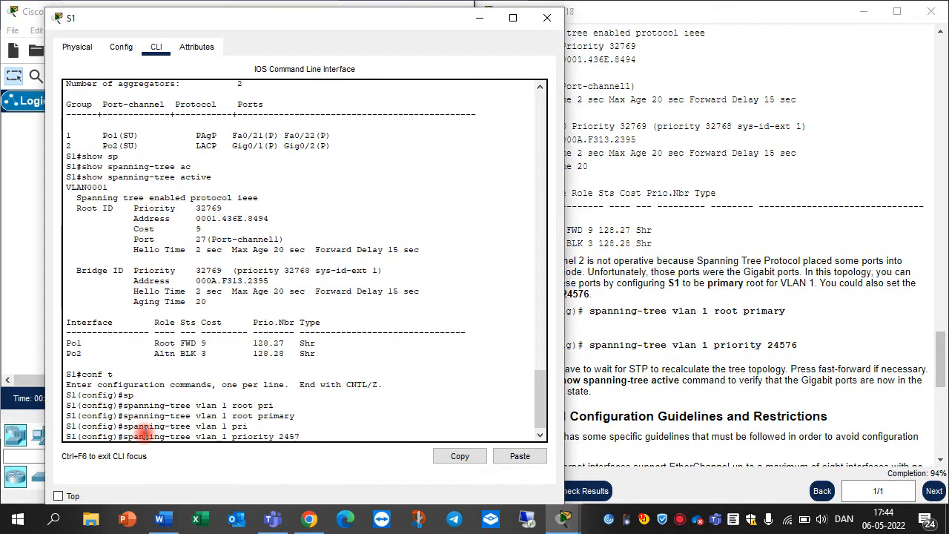
text(6)
key(Return)
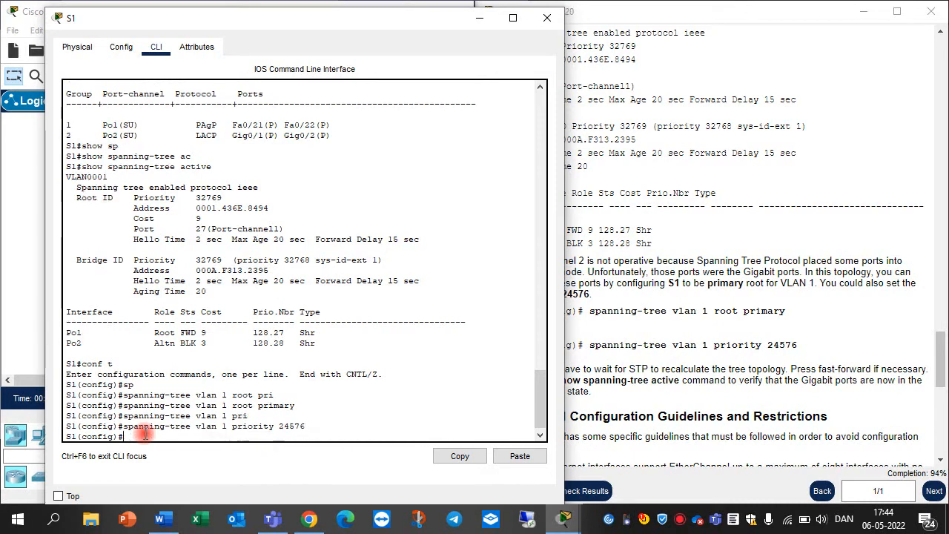
Save the running configuration on S1 with "do wr".
key(Return)
text(do wr)
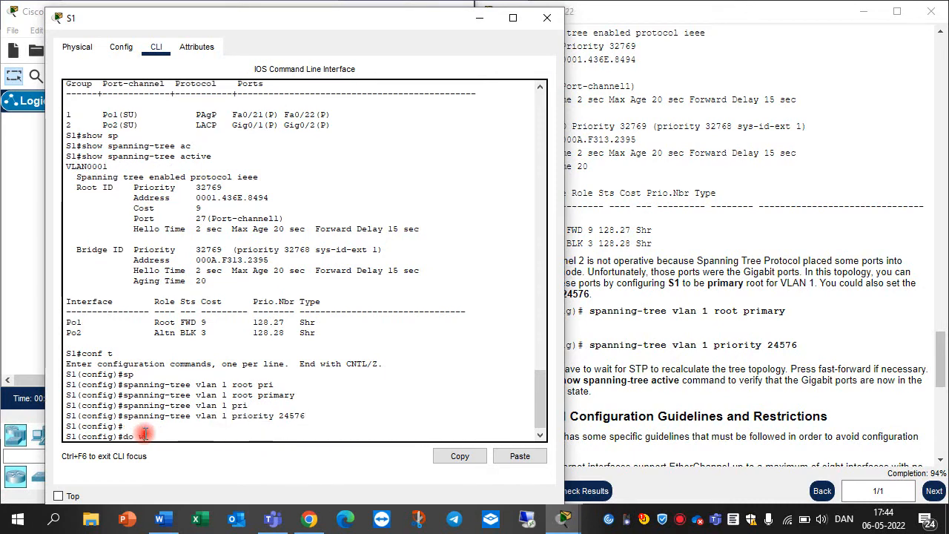
key(Return)
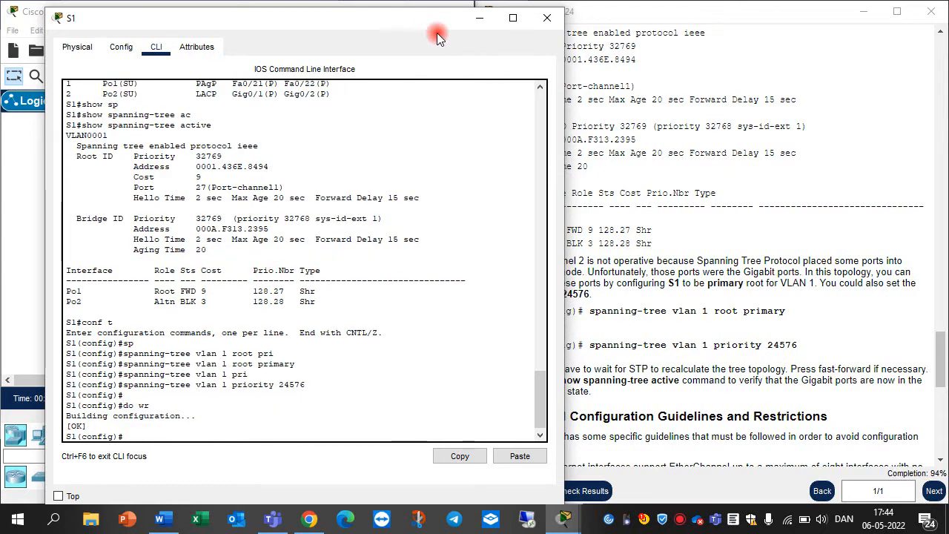
Move the S1 window off the topology, fast-forward the network time, and check the link states between the switches.
drag(423, 22, 702, 39)
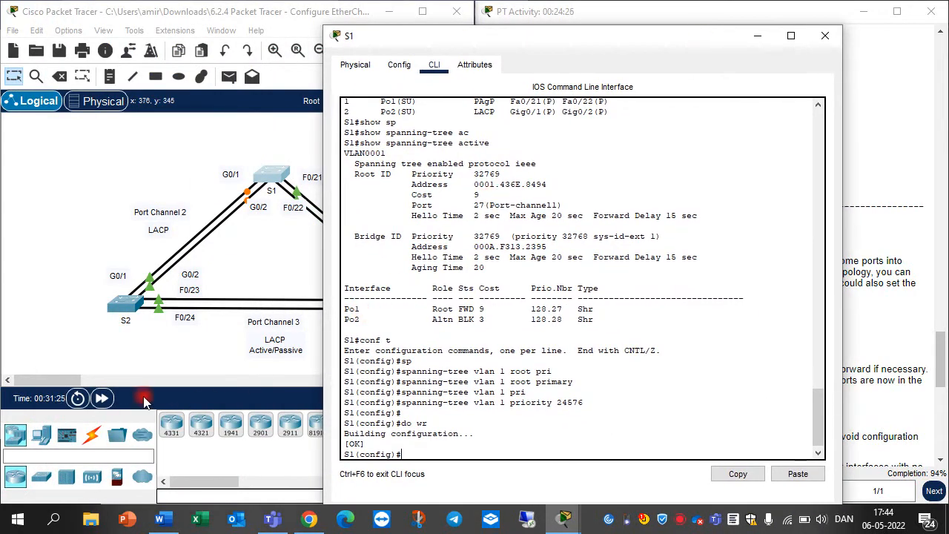
click(103, 398)
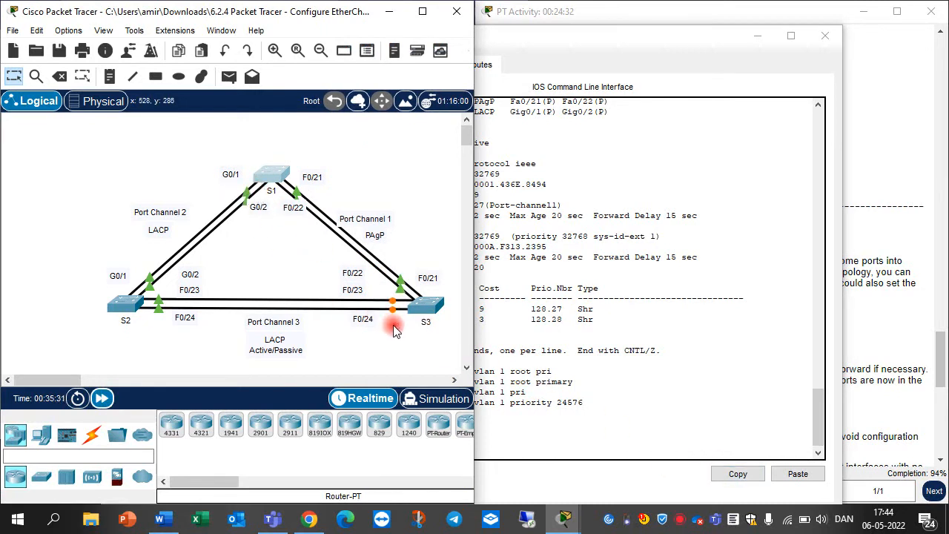
click(552, 421)
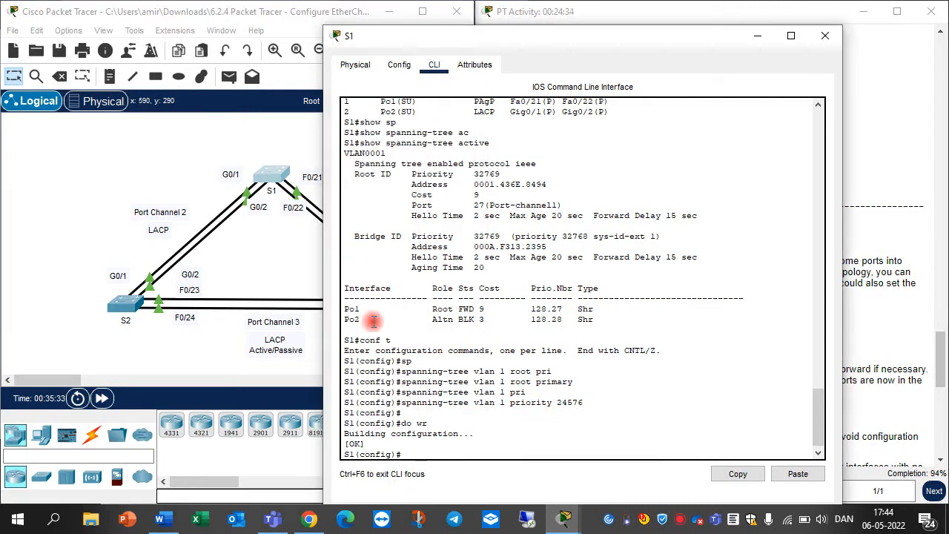
click(255, 283)
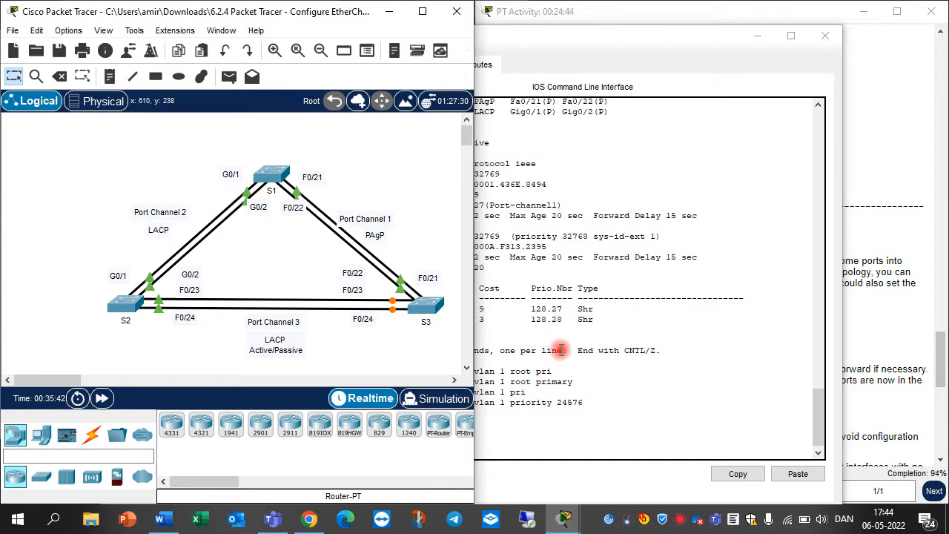
click(595, 397)
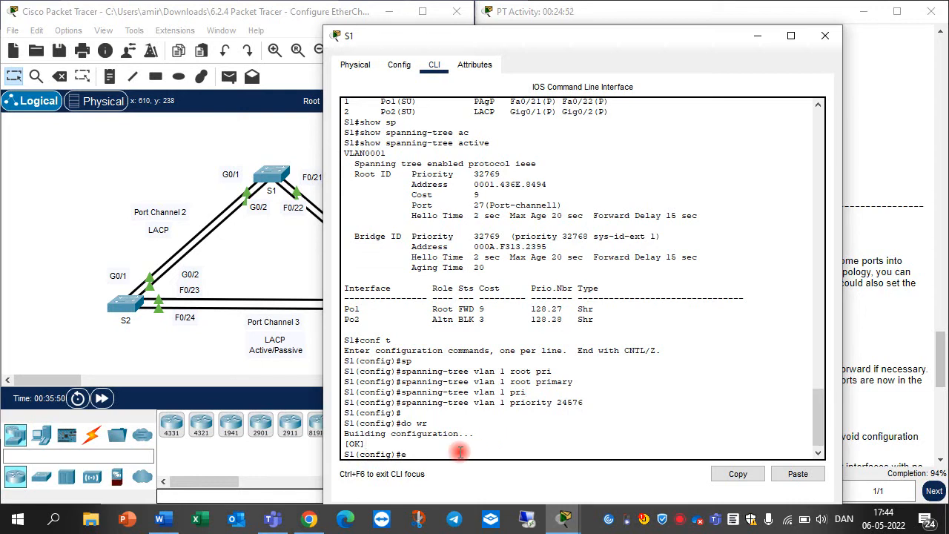
Leave configuration mode on S1 with "end" and display the spanning tree status of active ports with "sho sp a".
text(end)
key(Return)
text(sho)
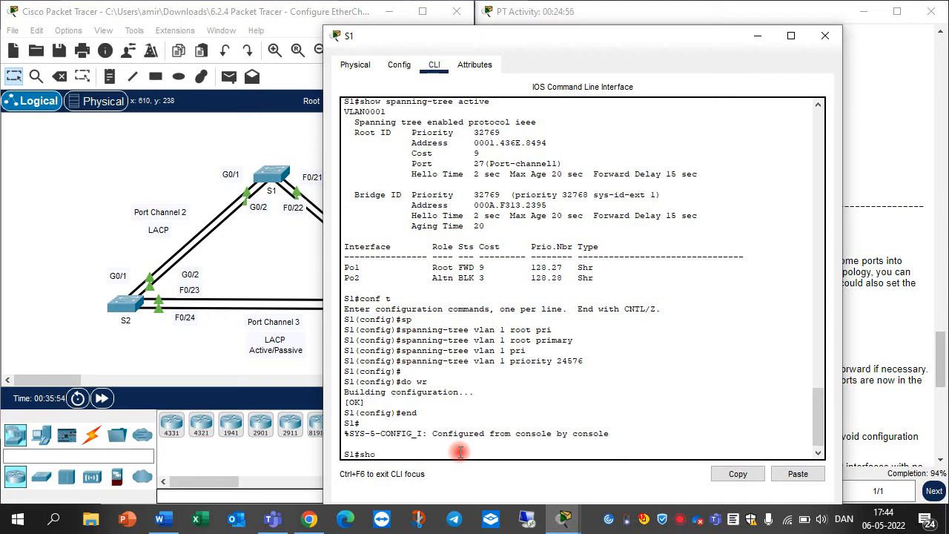
text( sp ?)
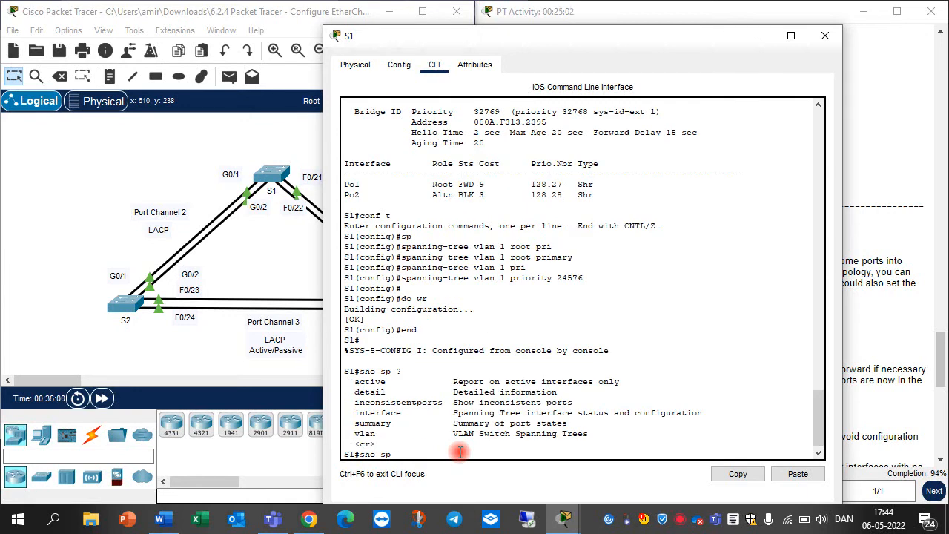
text(a)
key(Return)
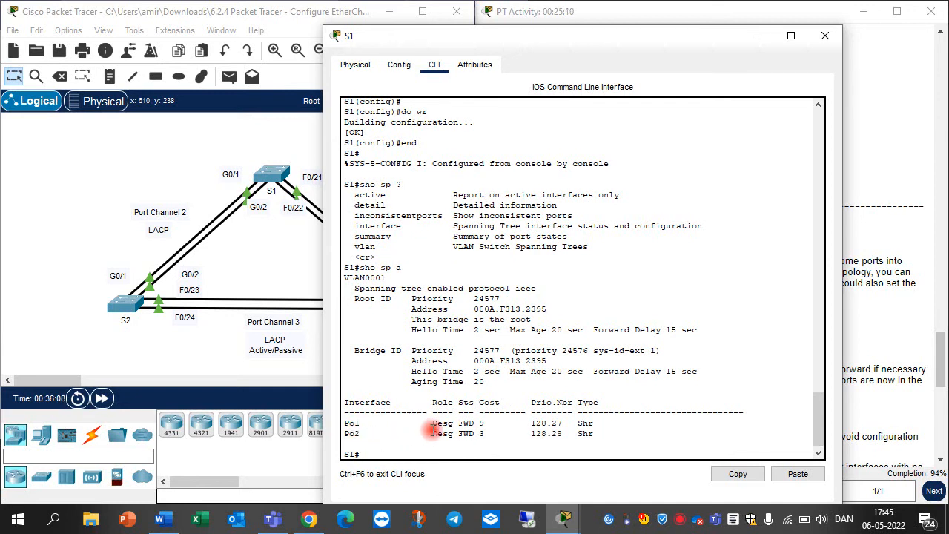
Compare the roles and states of Po1 and Po2 in S1's earlier and latest spanning tree outputs.
drag(433, 430, 485, 424)
drag(613, 437, 343, 424)
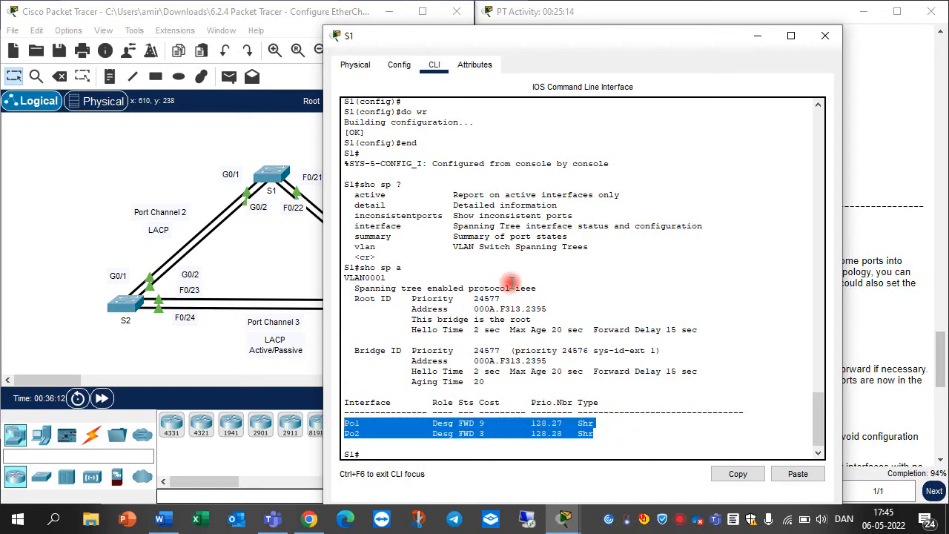
scroll(452, 229, up, 8)
right_click(463, 254)
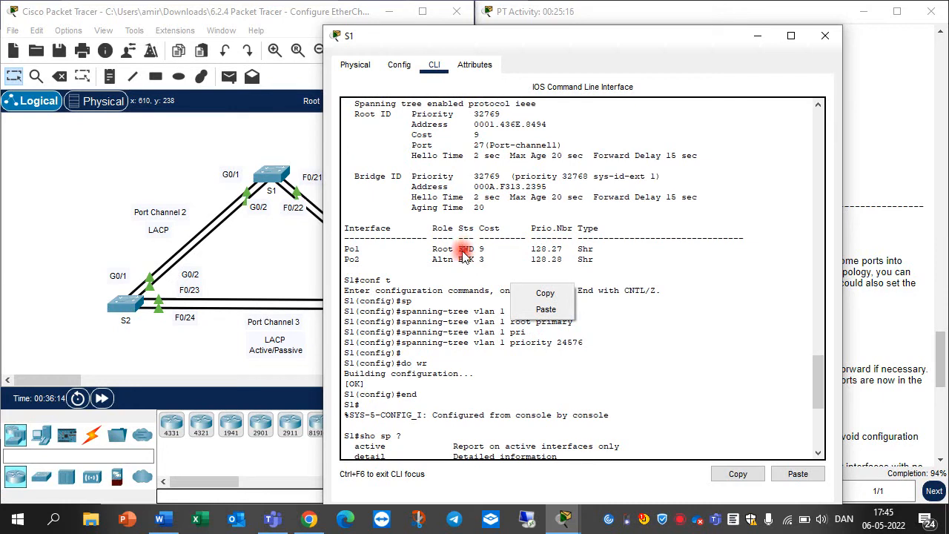
click(463, 255)
drag(457, 260, 496, 258)
scroll(490, 290, down, 8)
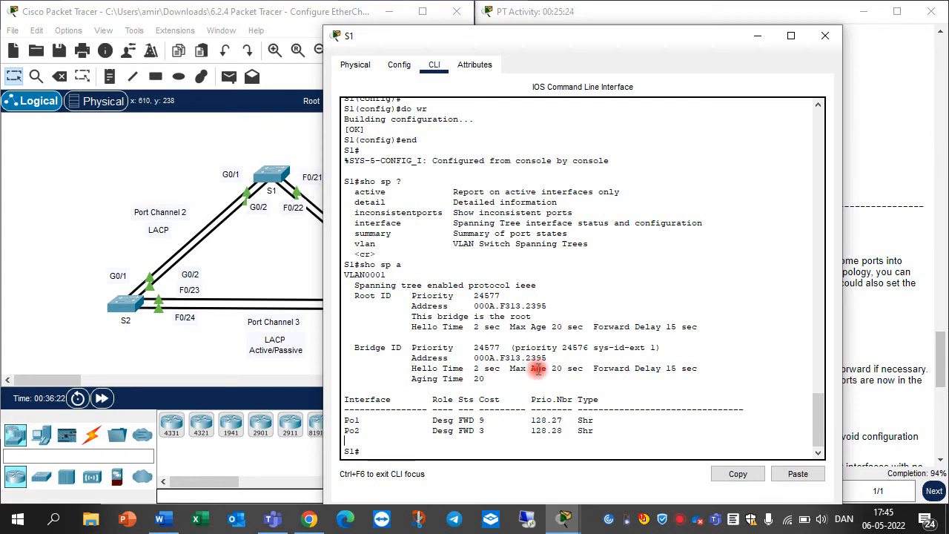
Compare the root bridge address in S1's earlier and latest spanning tree outputs, and close the S1 window.
scroll(538, 369, up, 9)
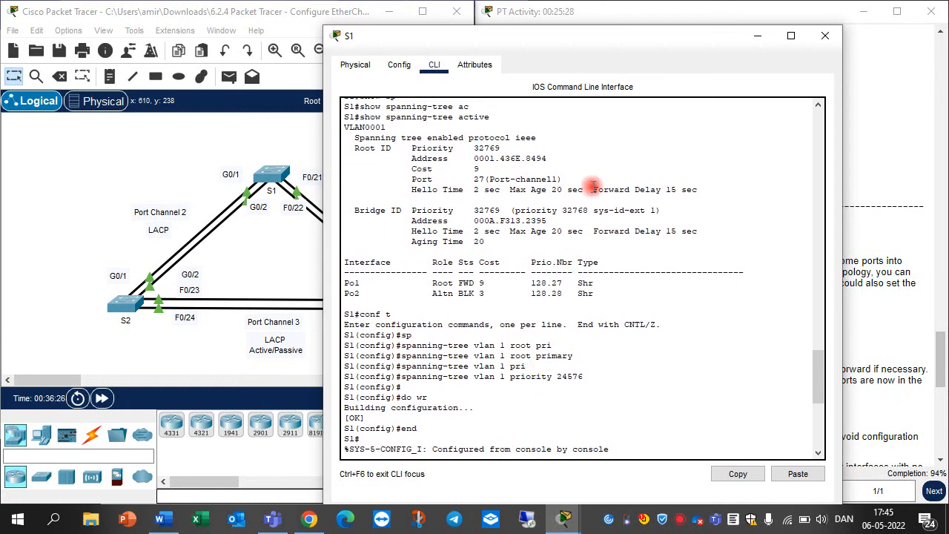
drag(559, 157, 471, 158)
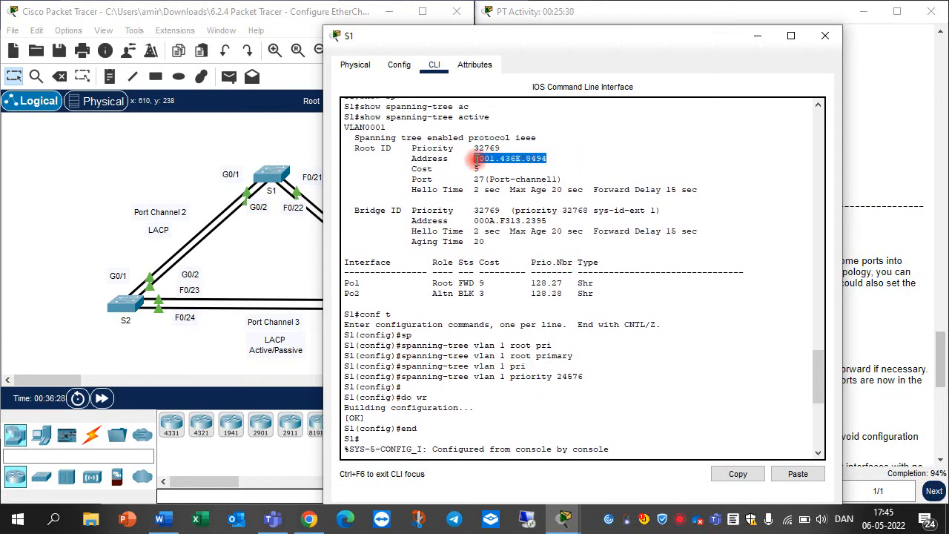
scroll(510, 229, down, 9)
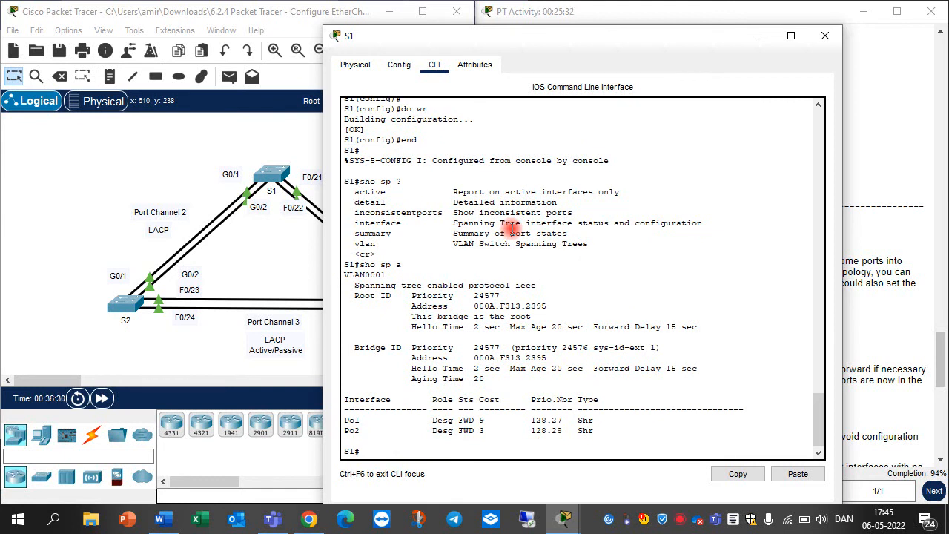
drag(548, 307, 477, 306)
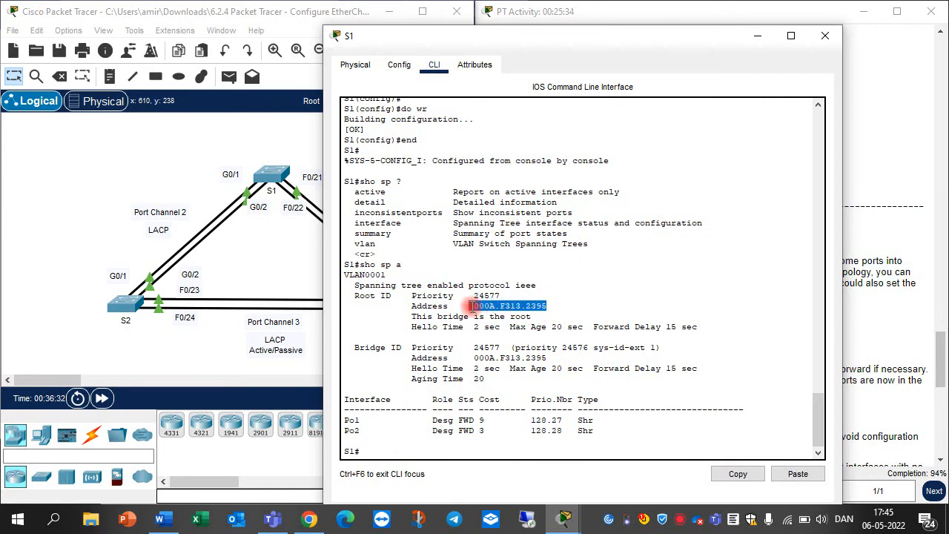
click(487, 332)
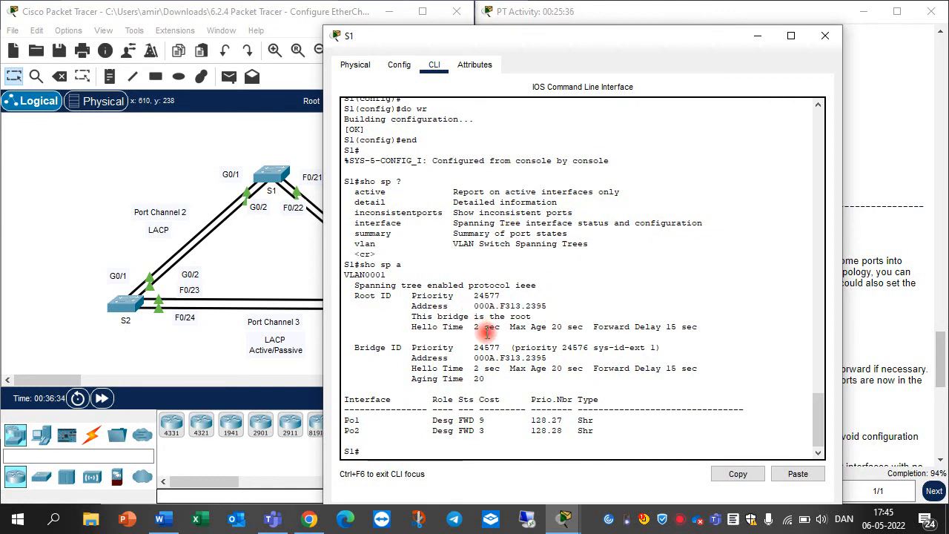
click(189, 333)
click(501, 343)
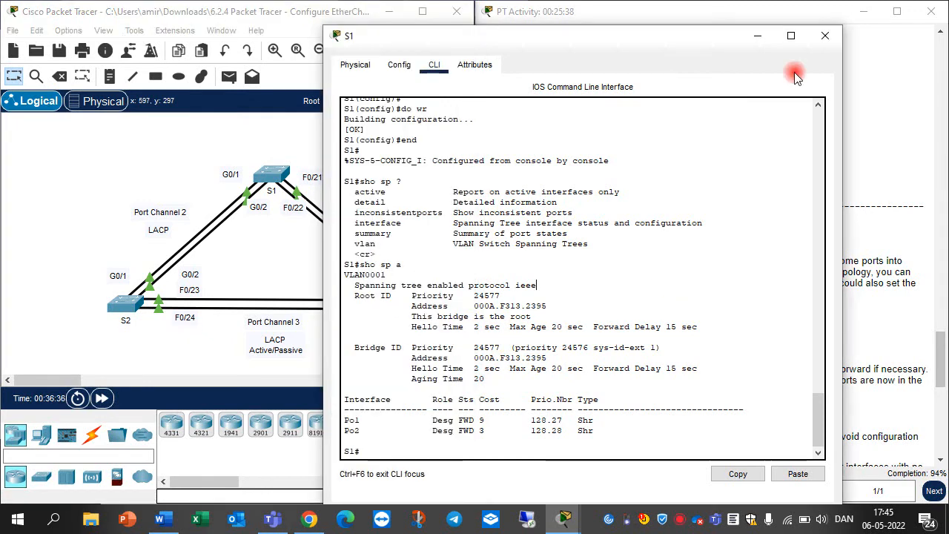
click(819, 36)
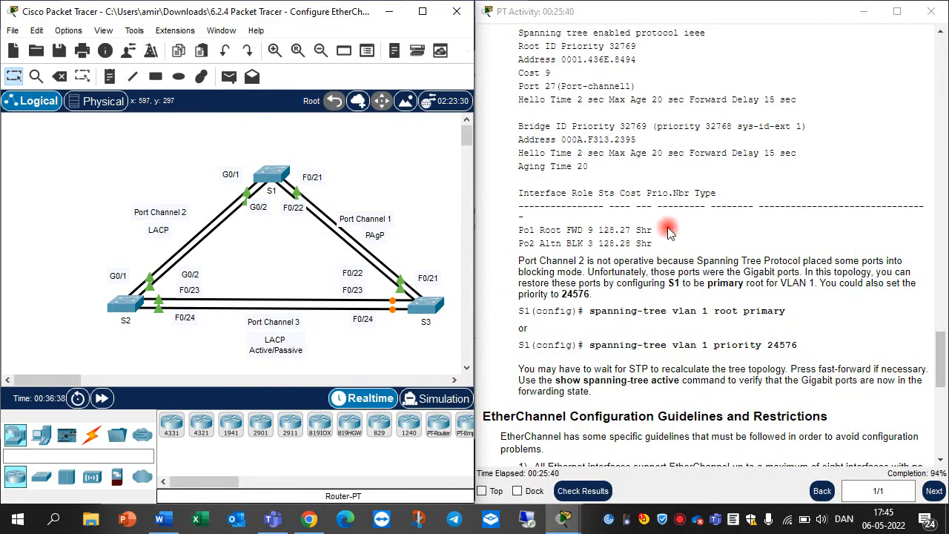